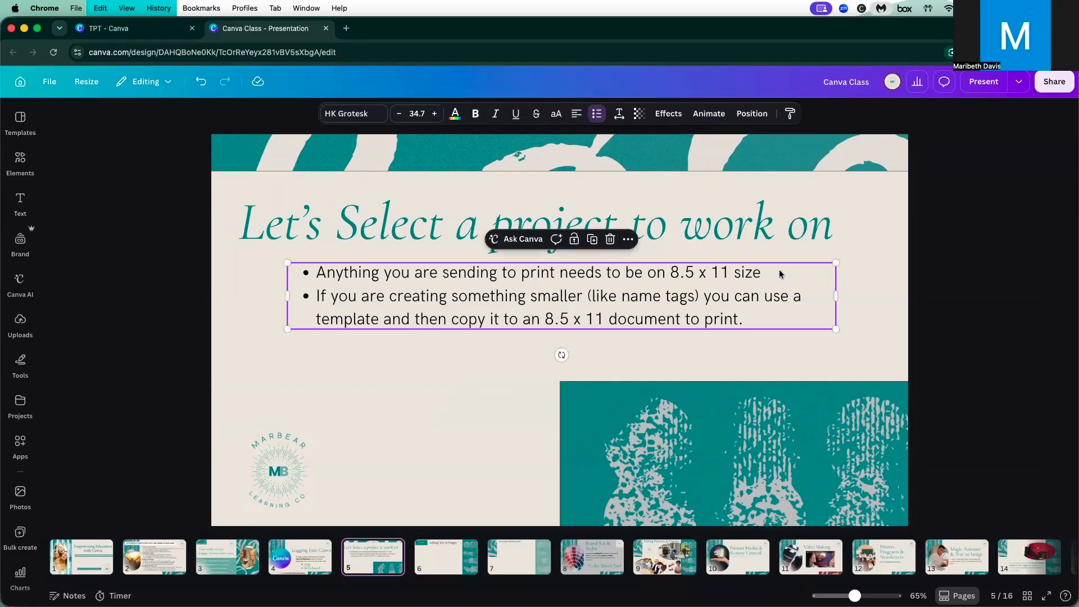
- Append "11x17" to the end of the first bullet about print size
type("1")
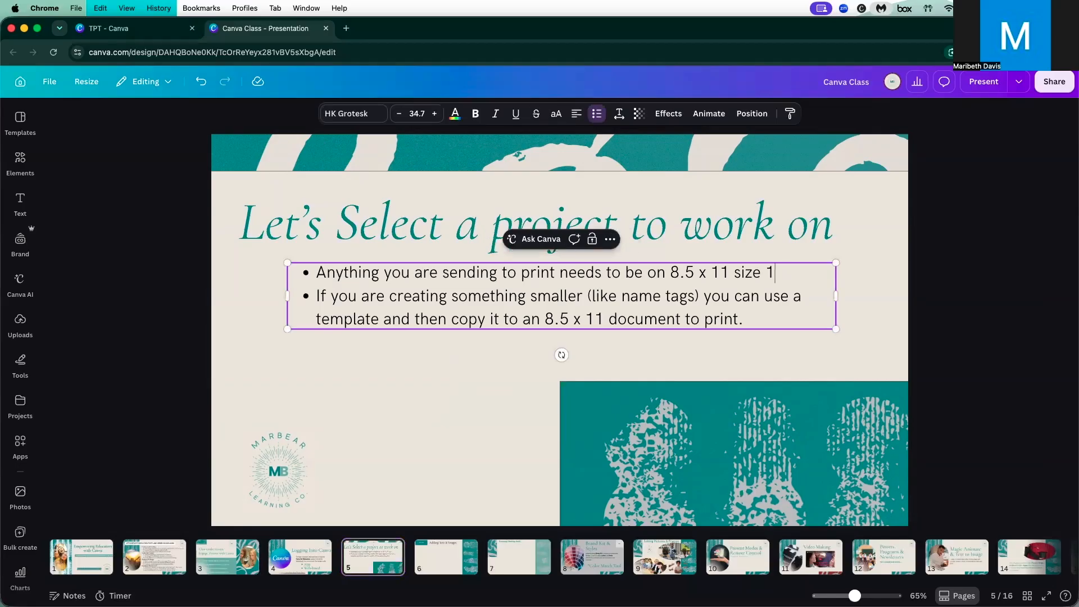
type("1x17")
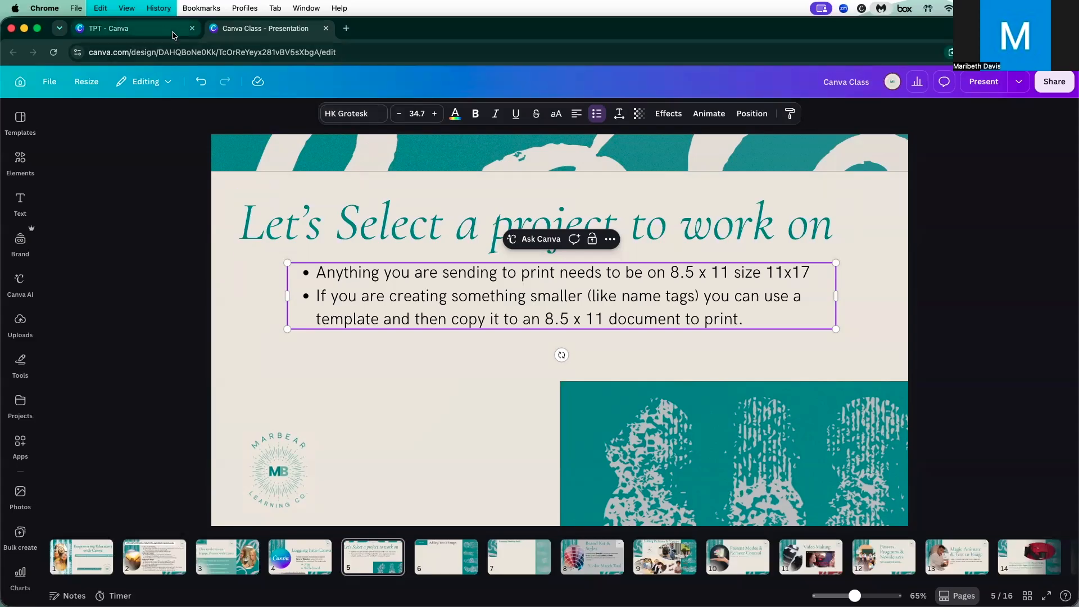
left_click(342, 31)
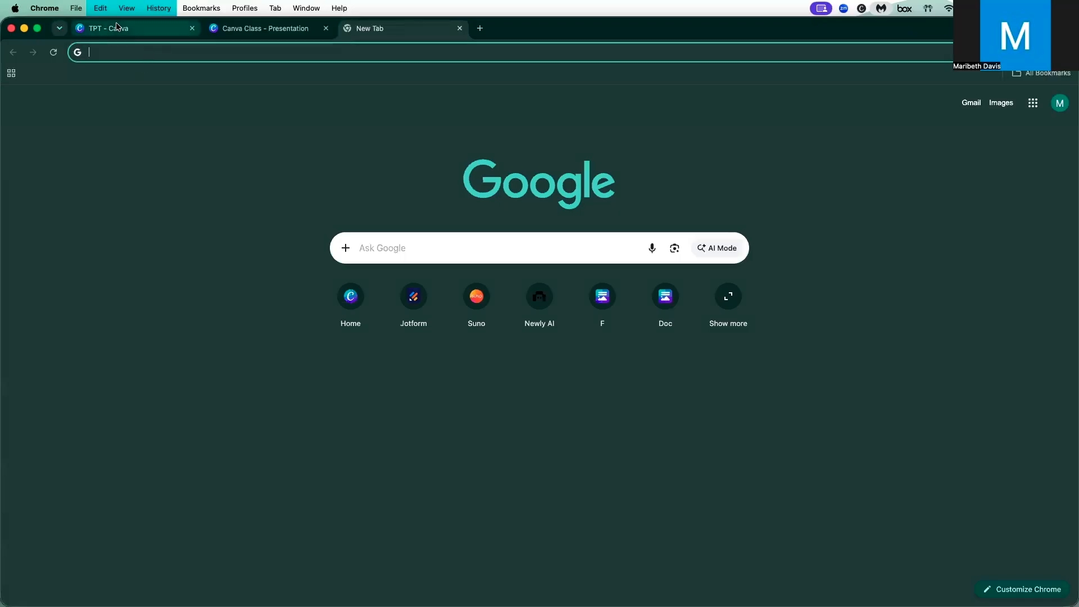
left_click(116, 24)
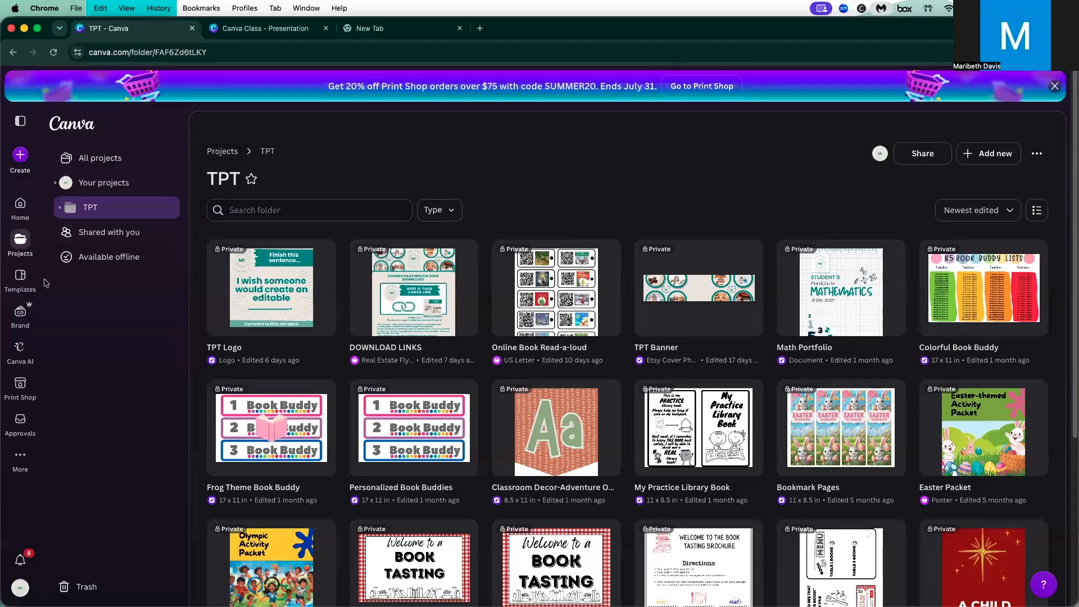
left_click(256, 28)
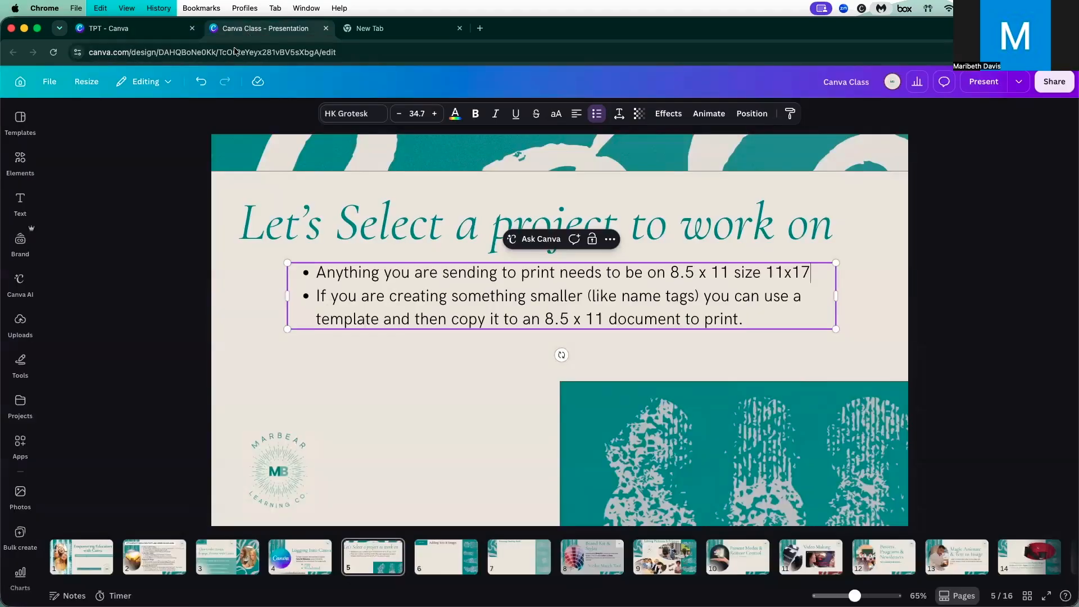
- Search the templates for "name tags" from within the presentation
left_click(20, 118)
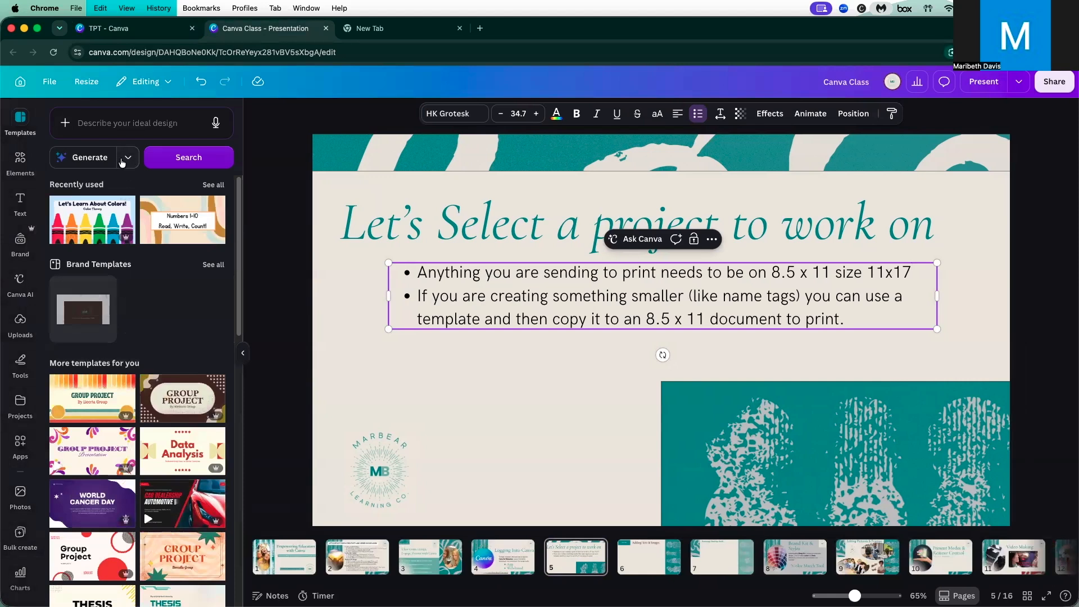
left_click(105, 122)
type("na")
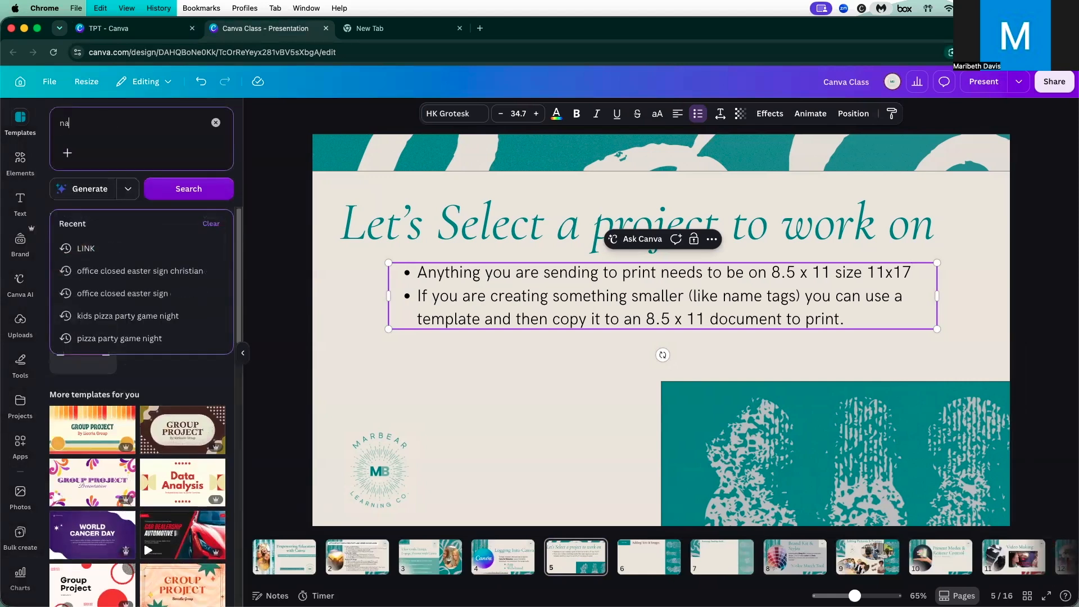
type("me tags")
key("Return")
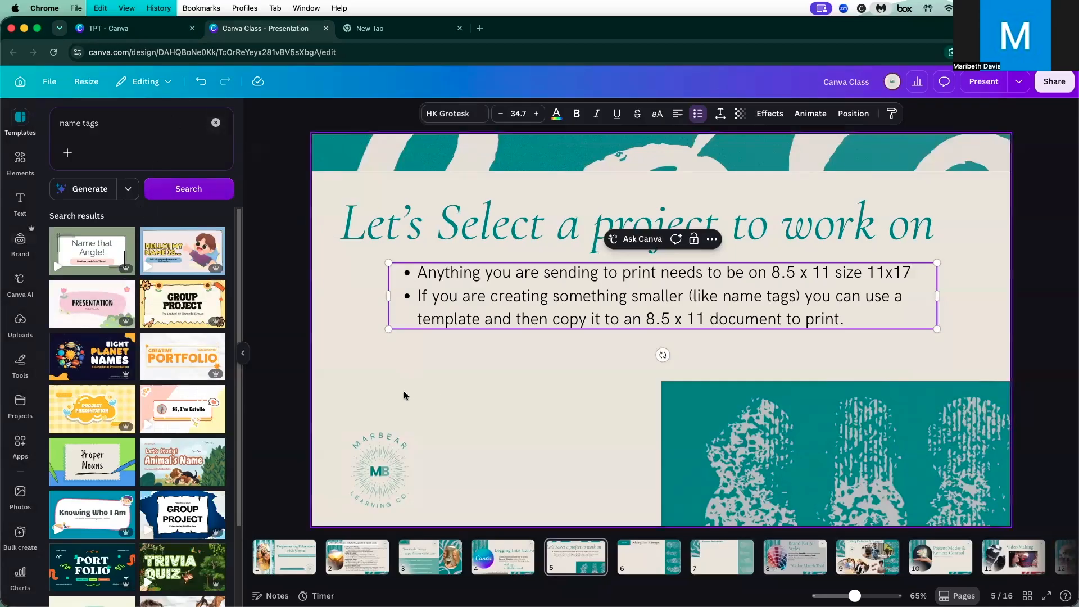
- Search for "name tags" from the Canva home page and limit the results to templates
left_click(137, 26)
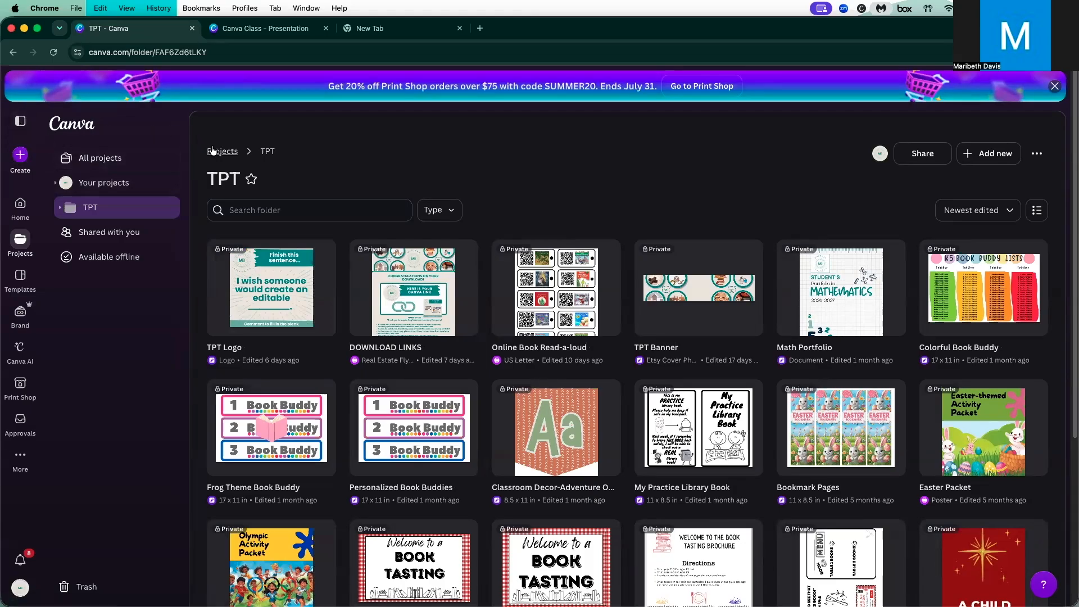
left_click(20, 207)
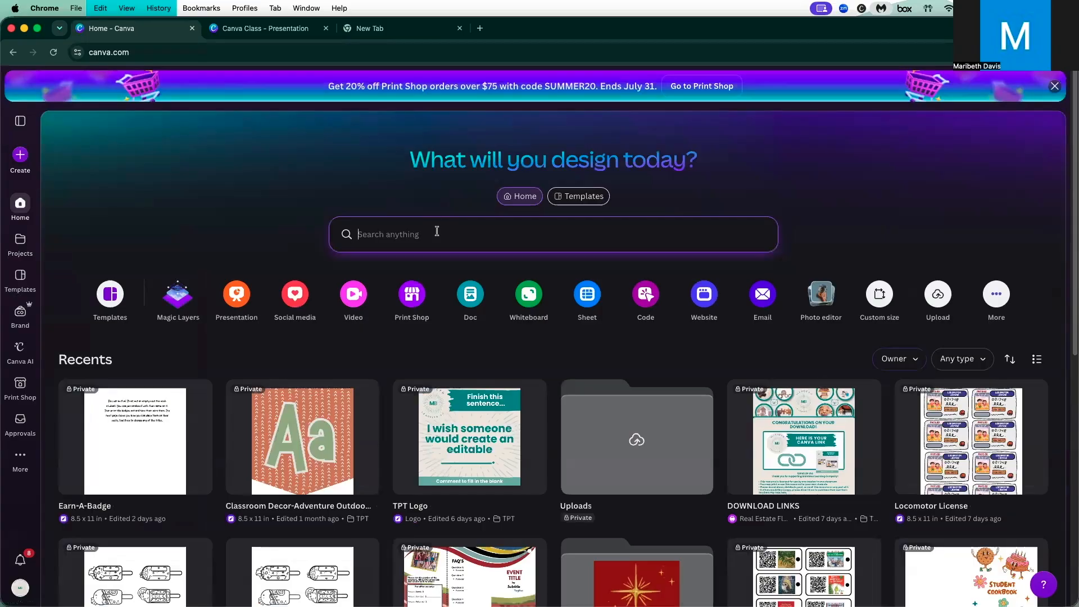
type("name tags")
key("Return")
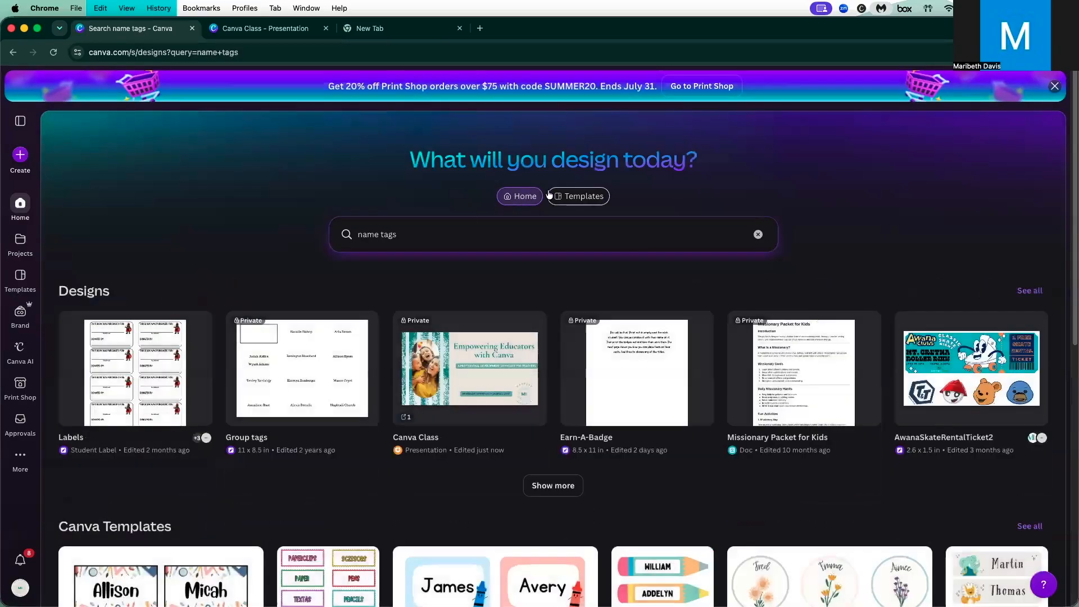
left_click(580, 201)
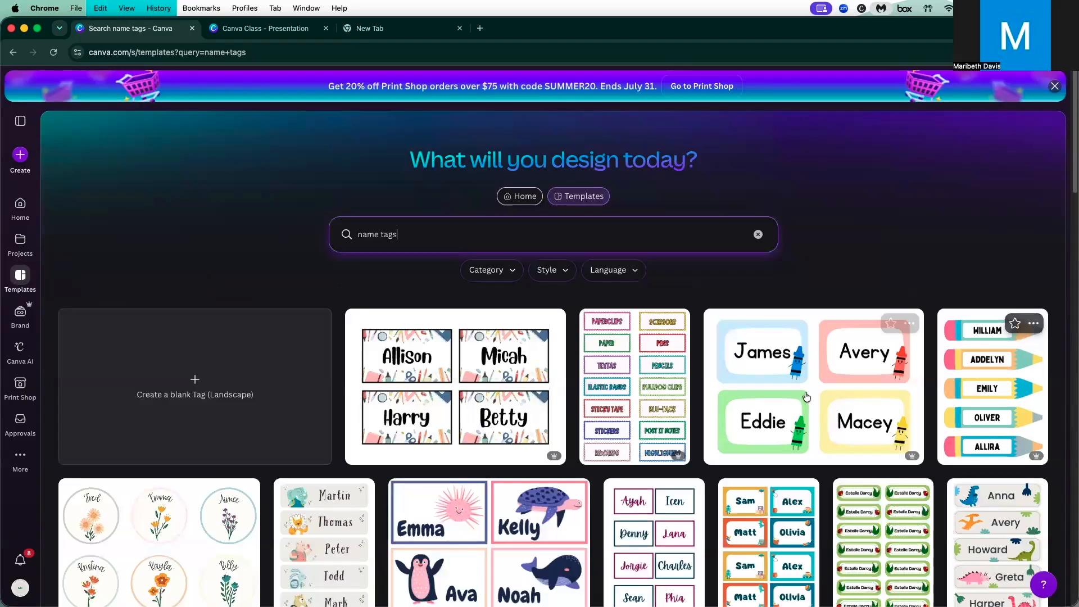
- Browse the name tag templates and open the Blue Simple Name Tag design for customizing
scroll(798, 382, "down", 3)
scroll(798, 373, "down", 5)
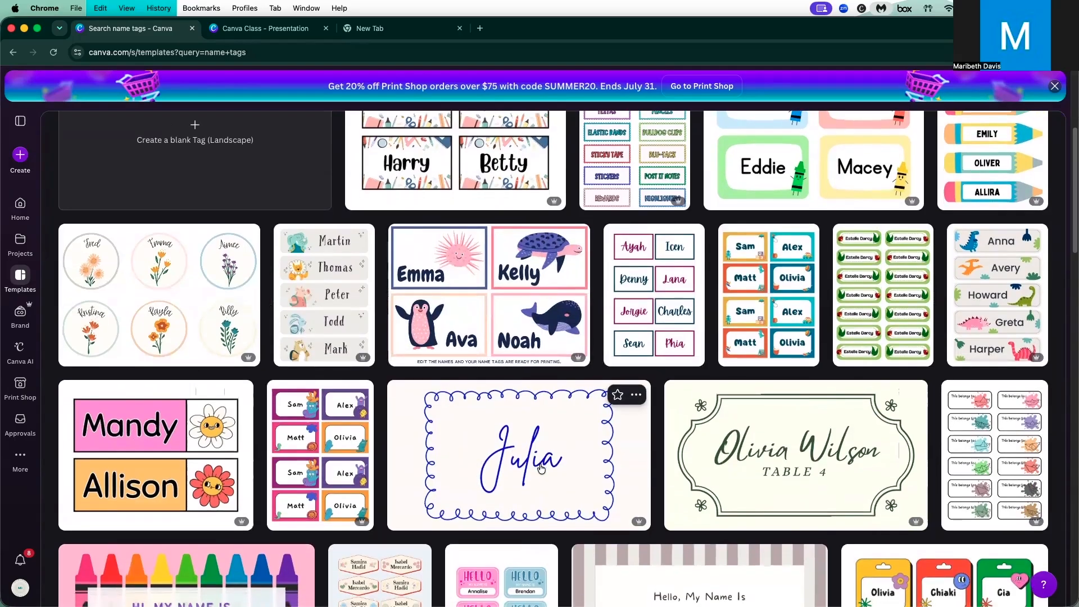
scroll(542, 468, "down", 2)
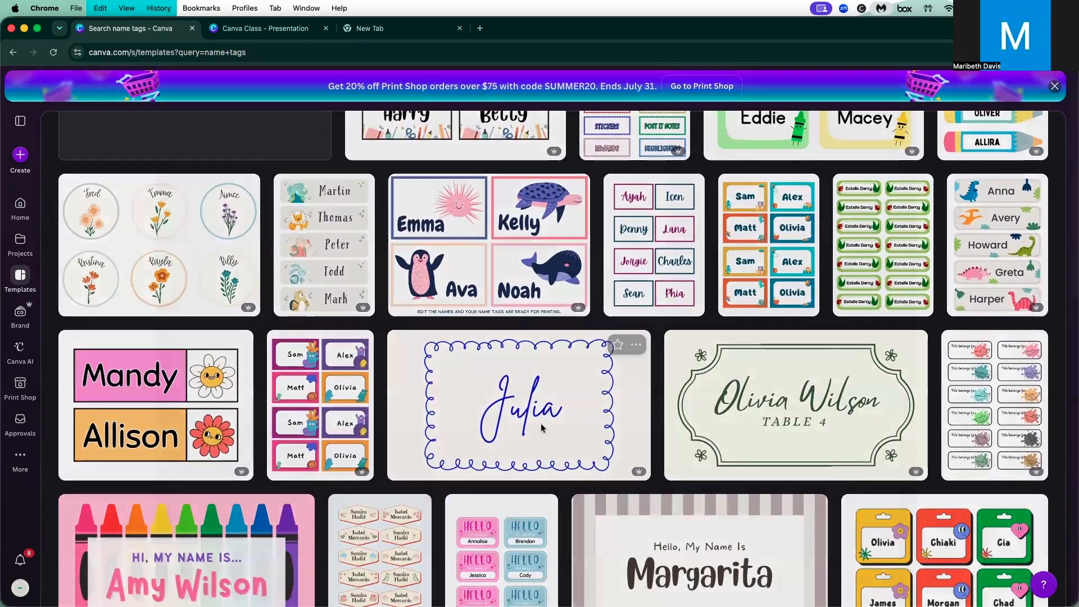
left_click(543, 428)
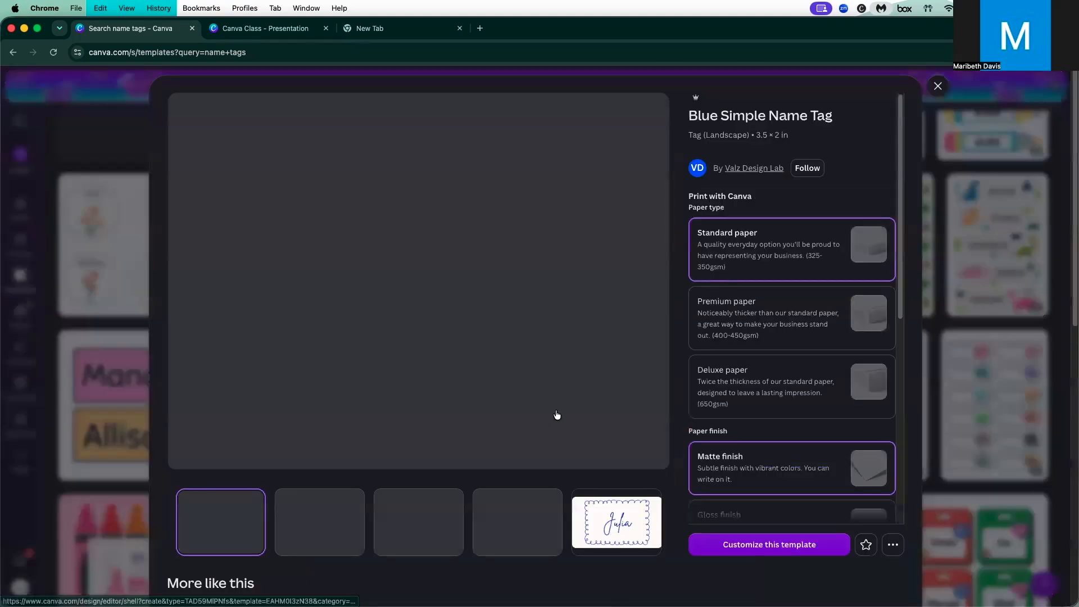
left_click(762, 544)
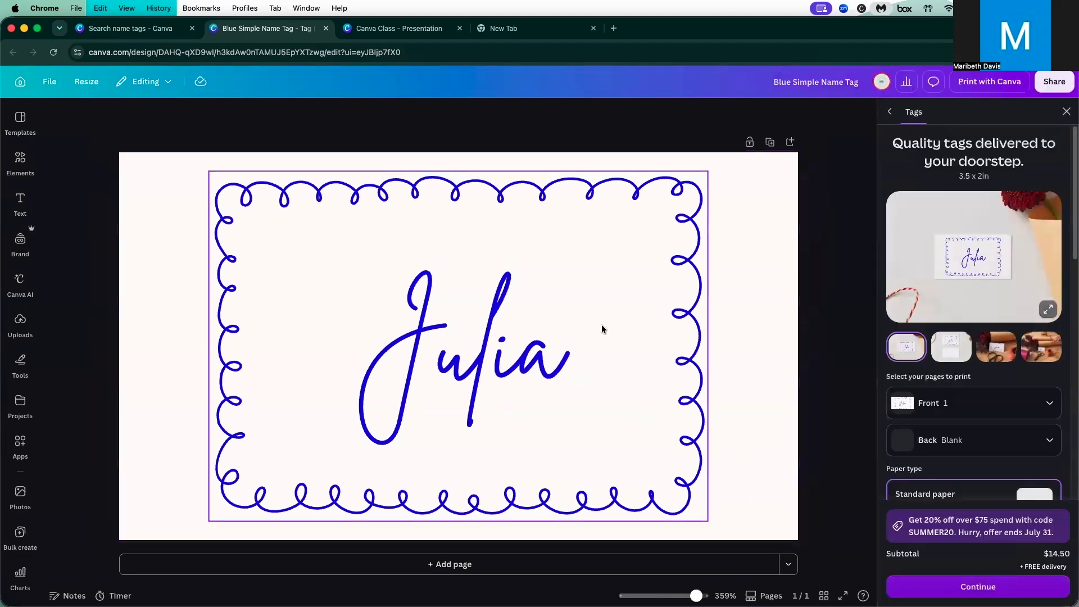
- Add the recently used orange submarine graphic, shrunk to fit inside the upper-left corner of the name tag's frame
left_click(645, 283)
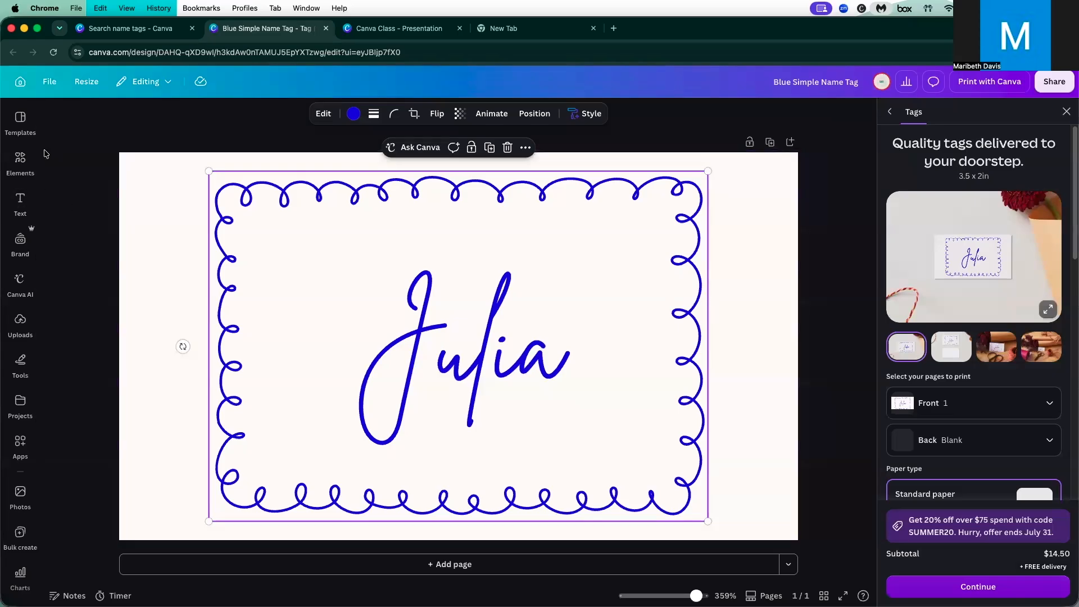
left_click(20, 159)
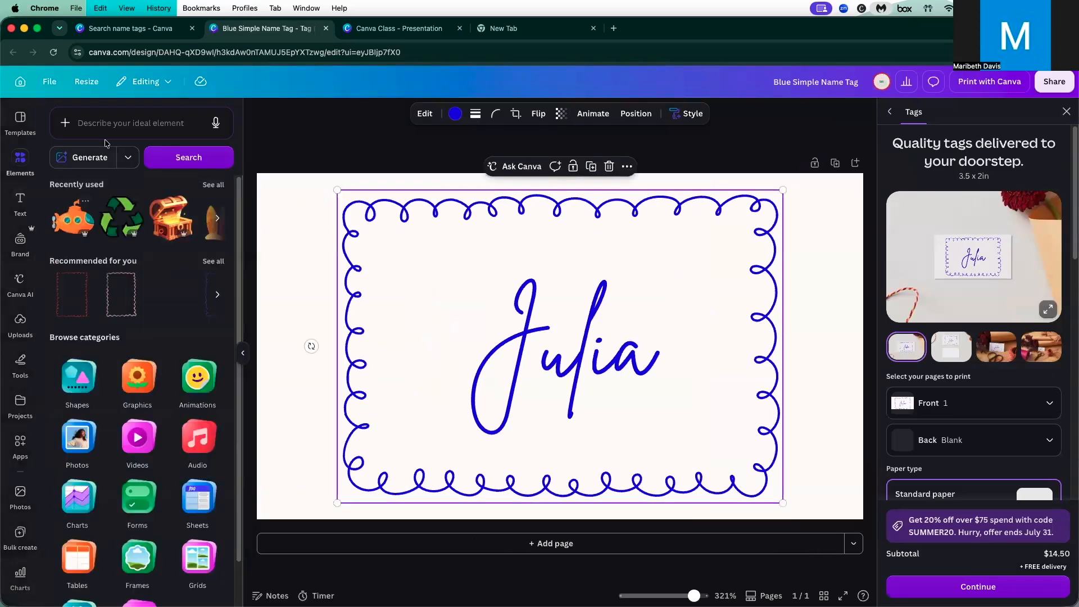
left_click(73, 219)
left_click_drag(590, 361, 453, 293)
left_click_drag(342, 346, 406, 285)
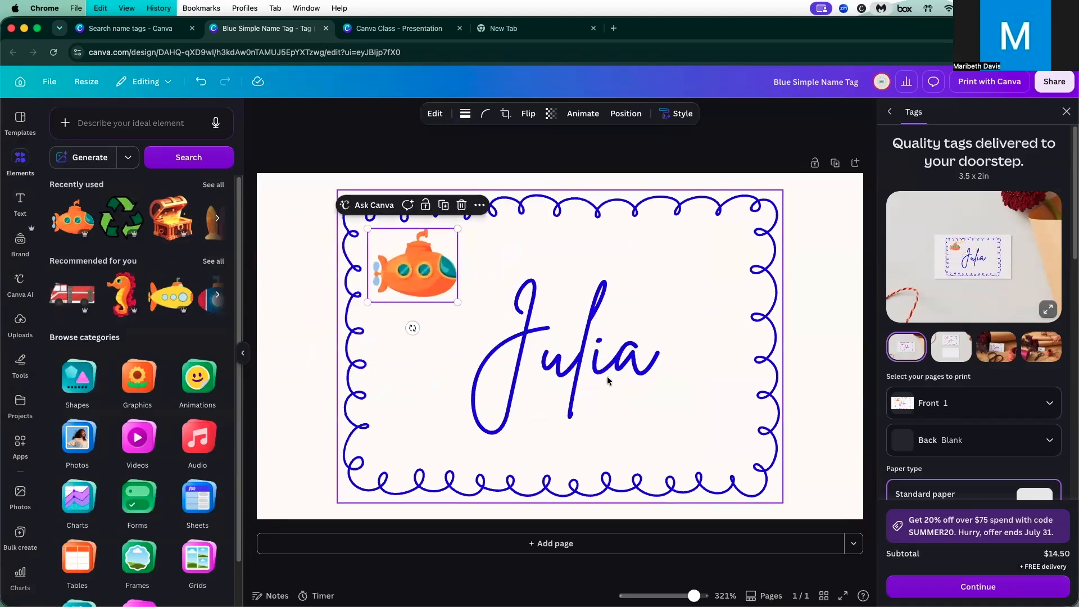
- Select the frame, submarine and name text on the tag together and copy them
left_click(845, 342)
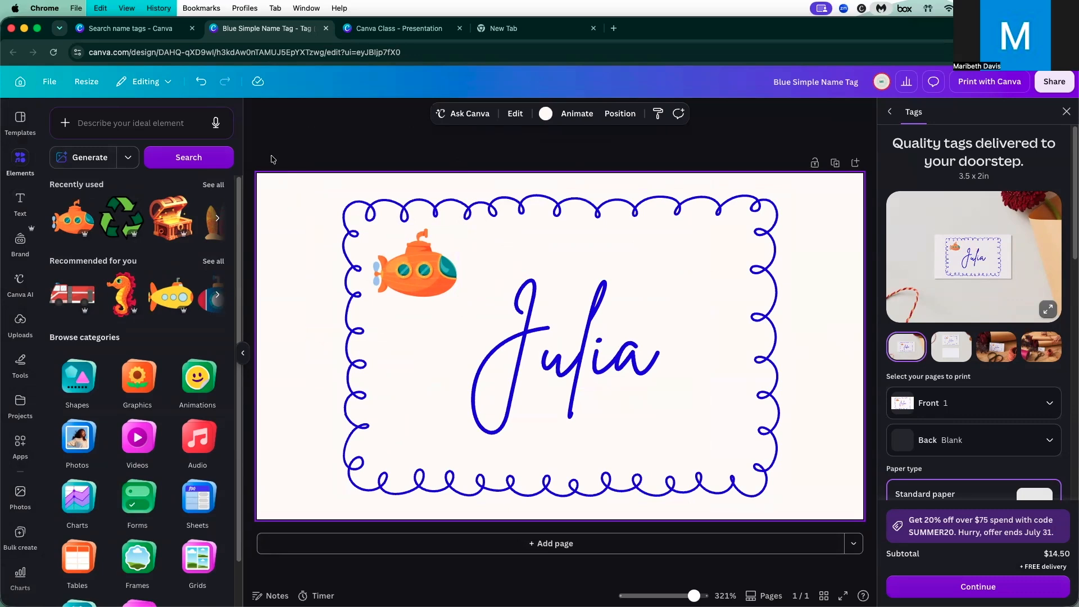
left_click_drag(269, 156, 848, 512)
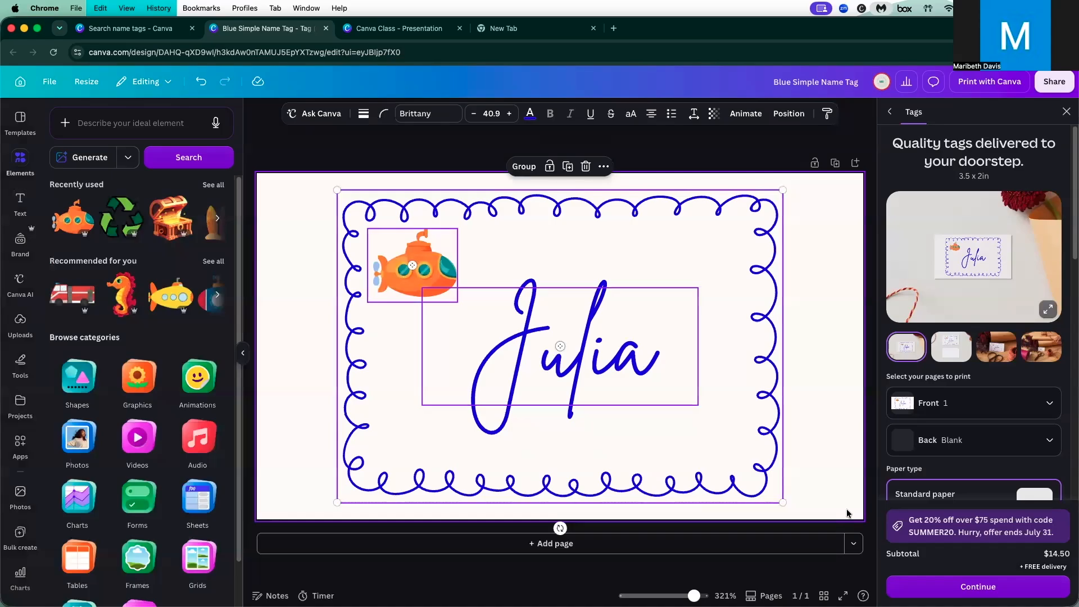
left_click(602, 167)
left_click(615, 198)
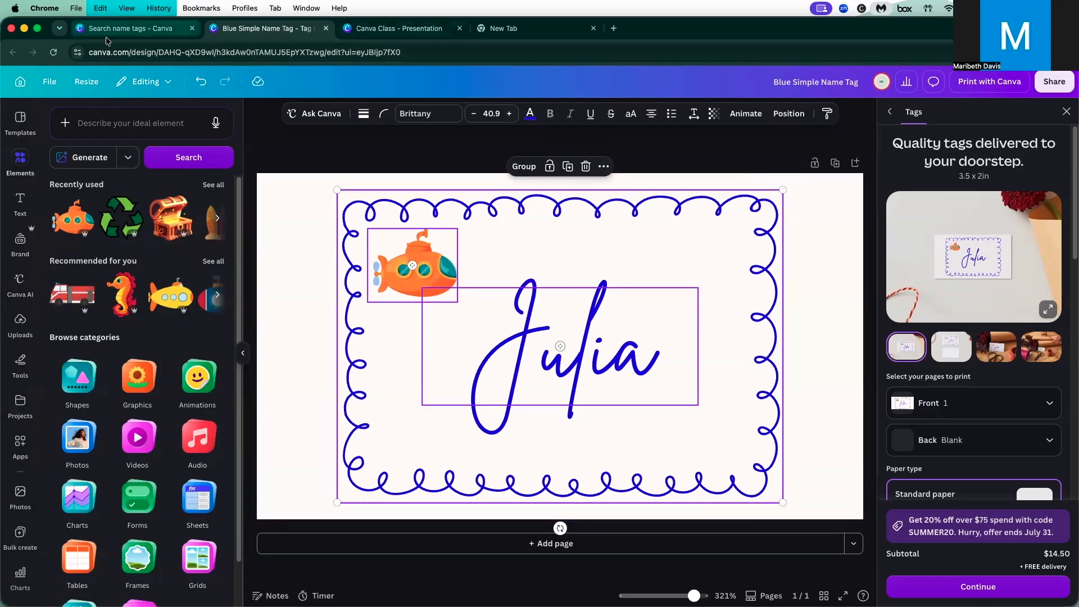
- Open the custom size options from the home page and try the Document (US Portrait) layout, closing it again
left_click(17, 78)
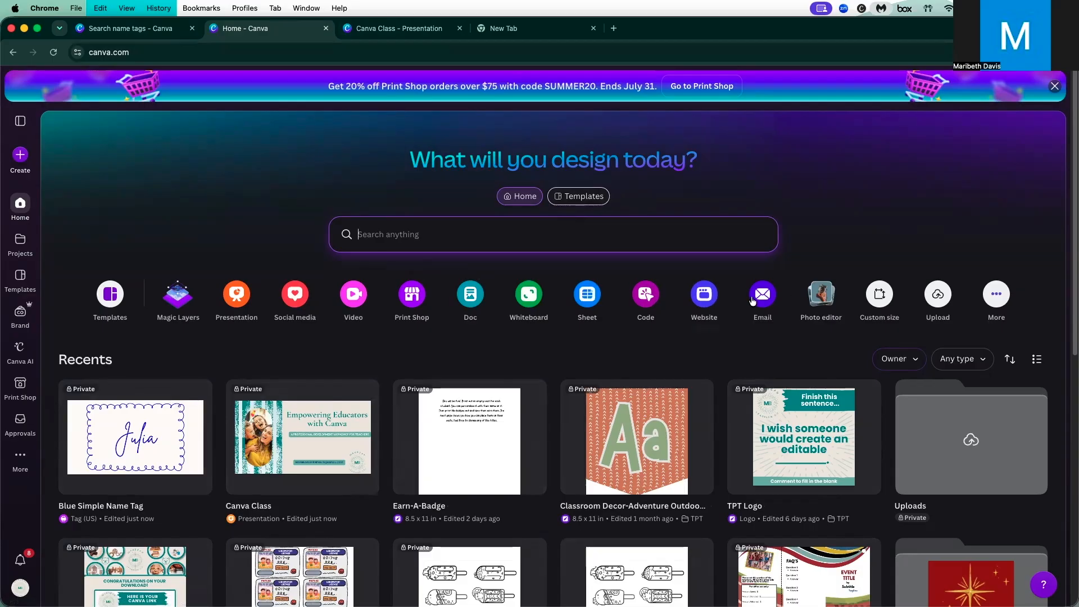
left_click(879, 293)
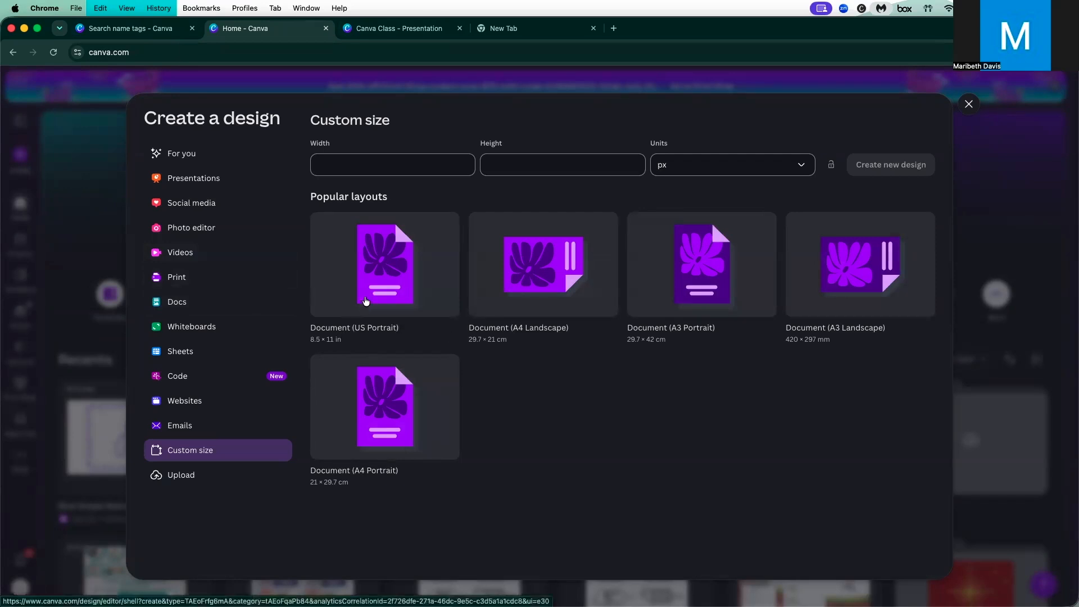
left_click(365, 300)
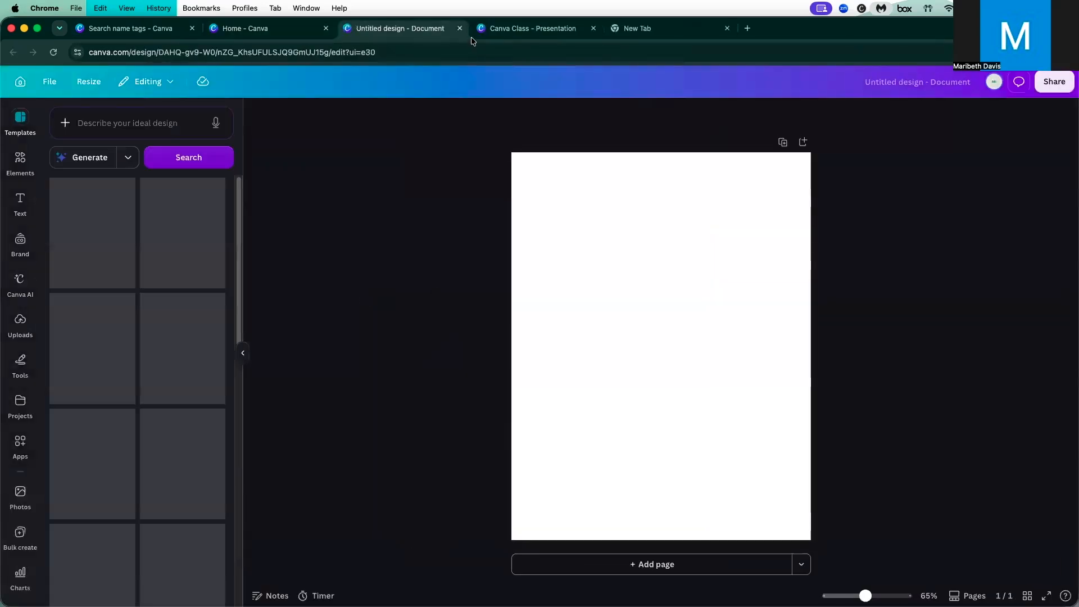
left_click(459, 28)
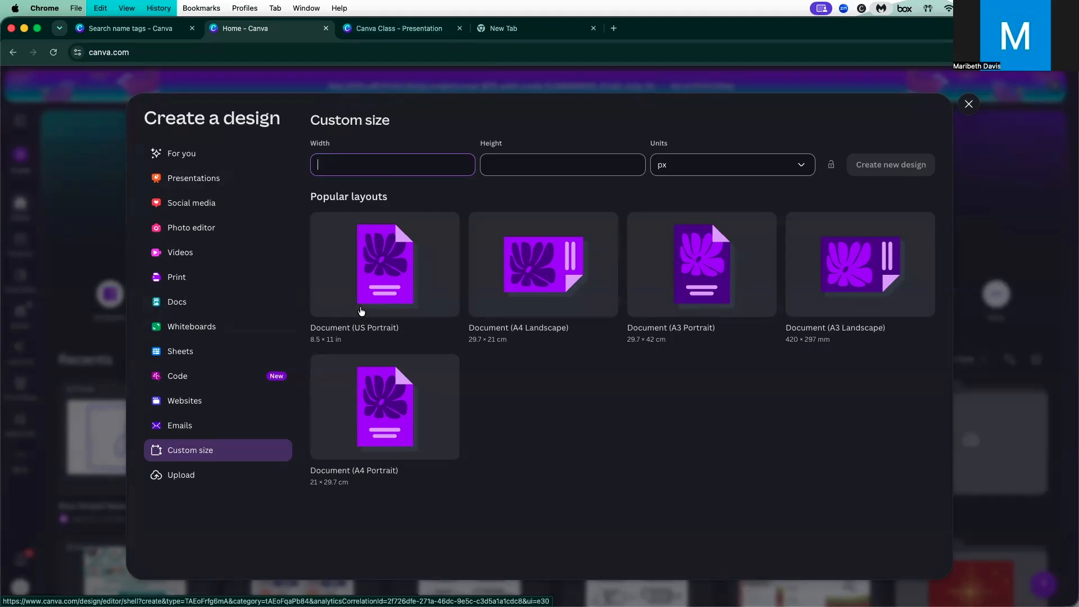
- Create a blank Flyer (Portrait US) design at a custom size of 8.5 x 11 inches and dismiss its print ordering options
type("8.5")
key("Tab")
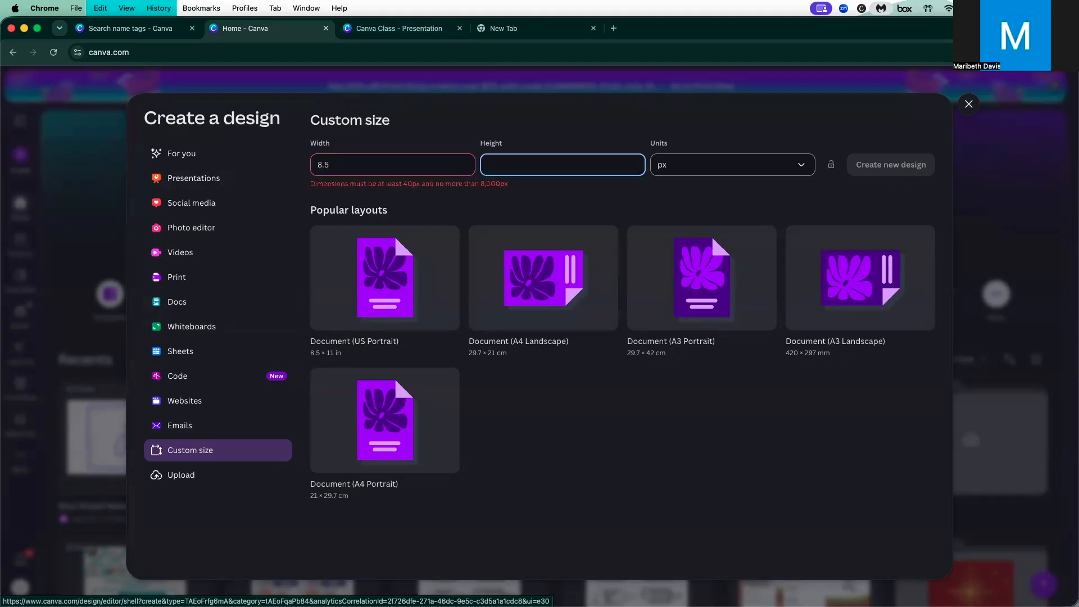
left_click(675, 165)
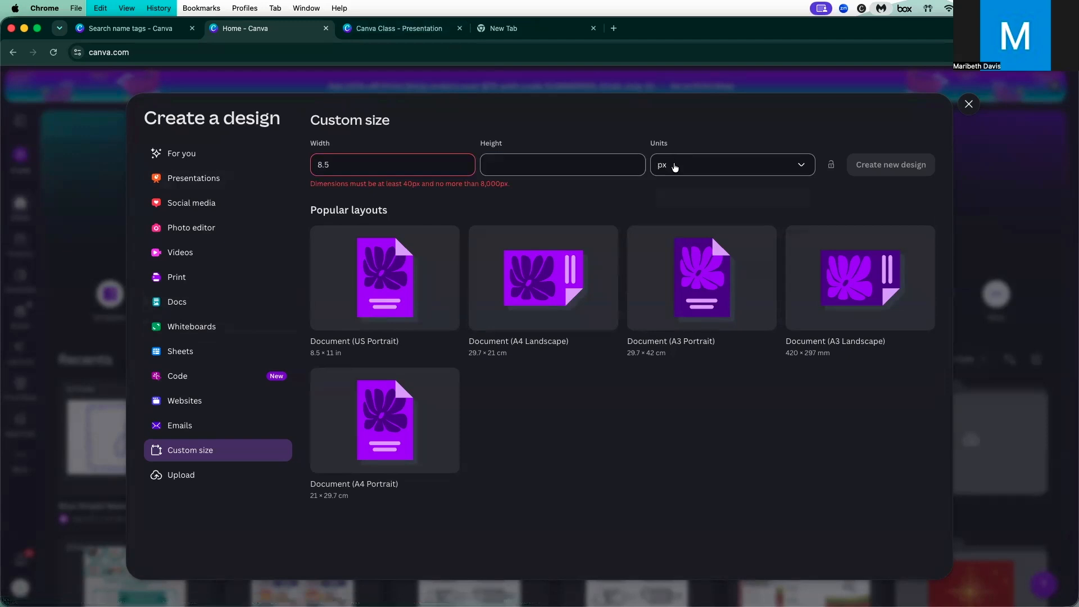
triple_click(356, 159)
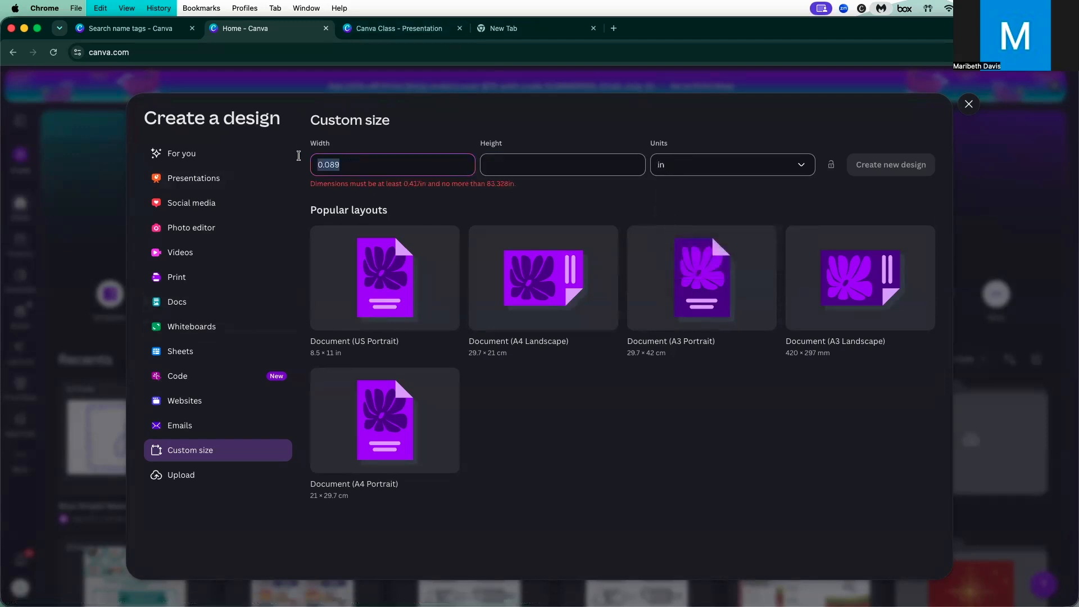
type("8.5")
key("Tab")
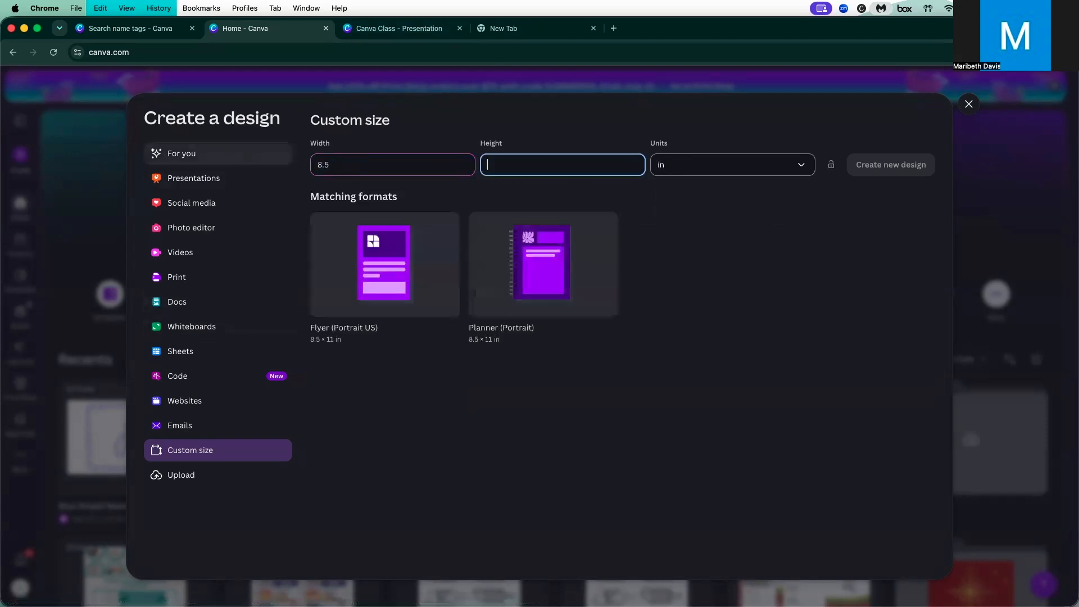
type("11")
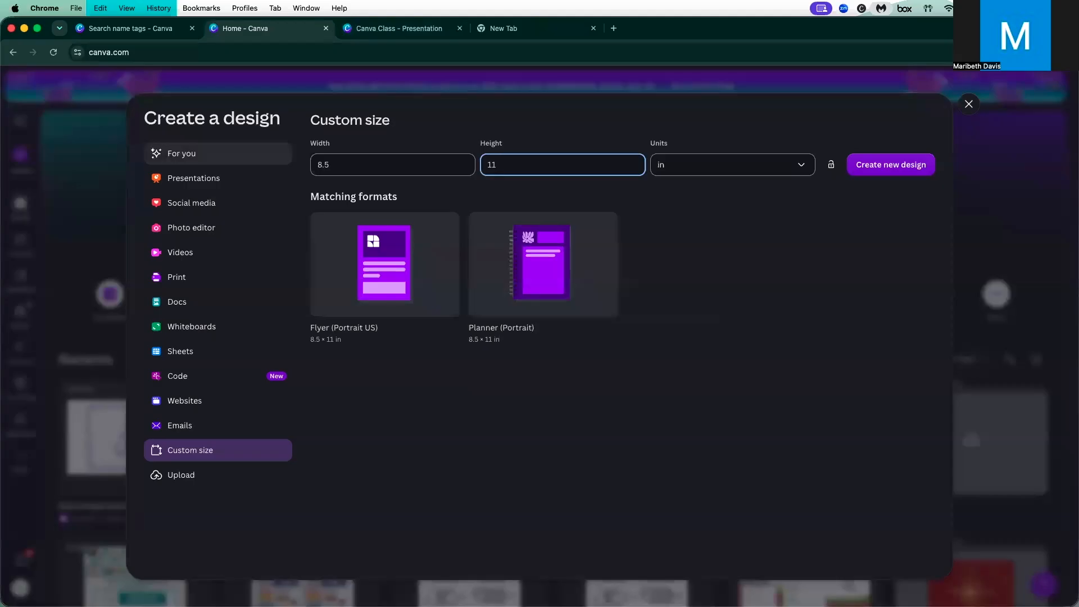
left_click(362, 264)
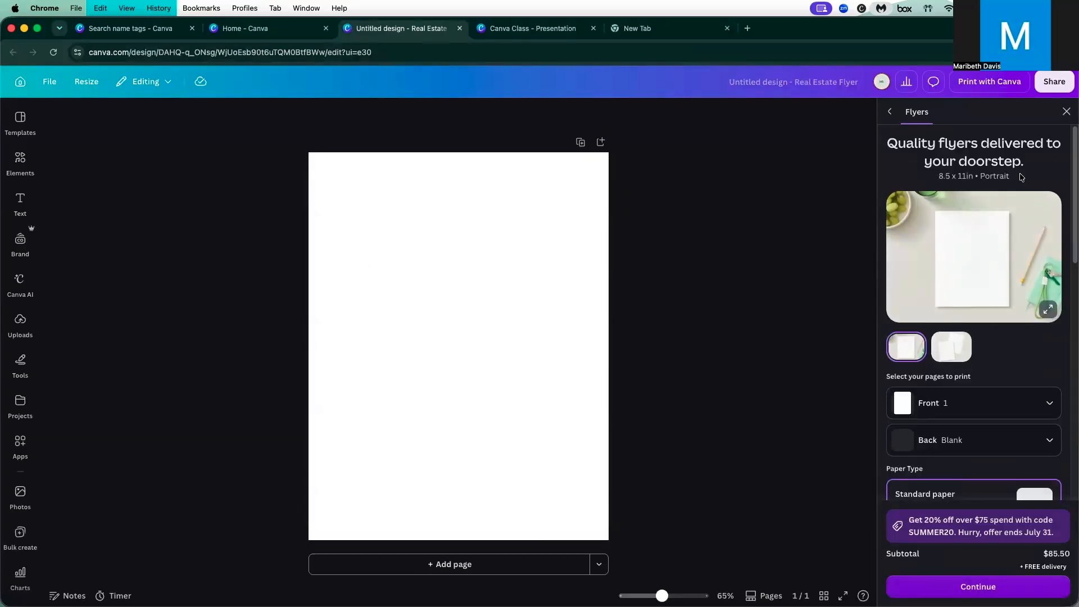
left_click(1065, 112)
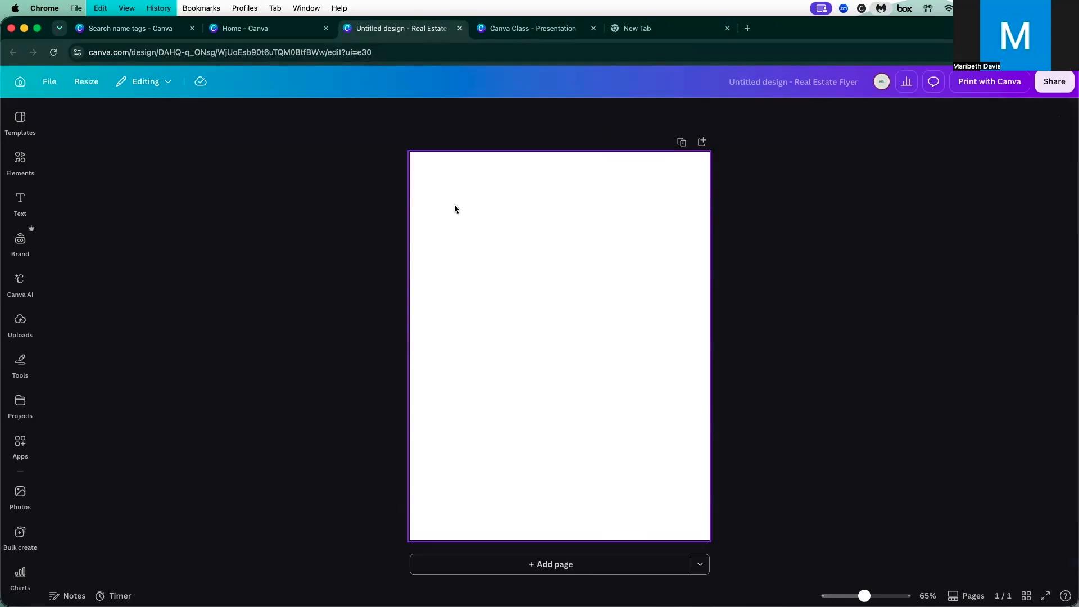
- Paste the copied name tag onto the blank page and position it near the upper-left corner
right_click(454, 208)
left_click(489, 254)
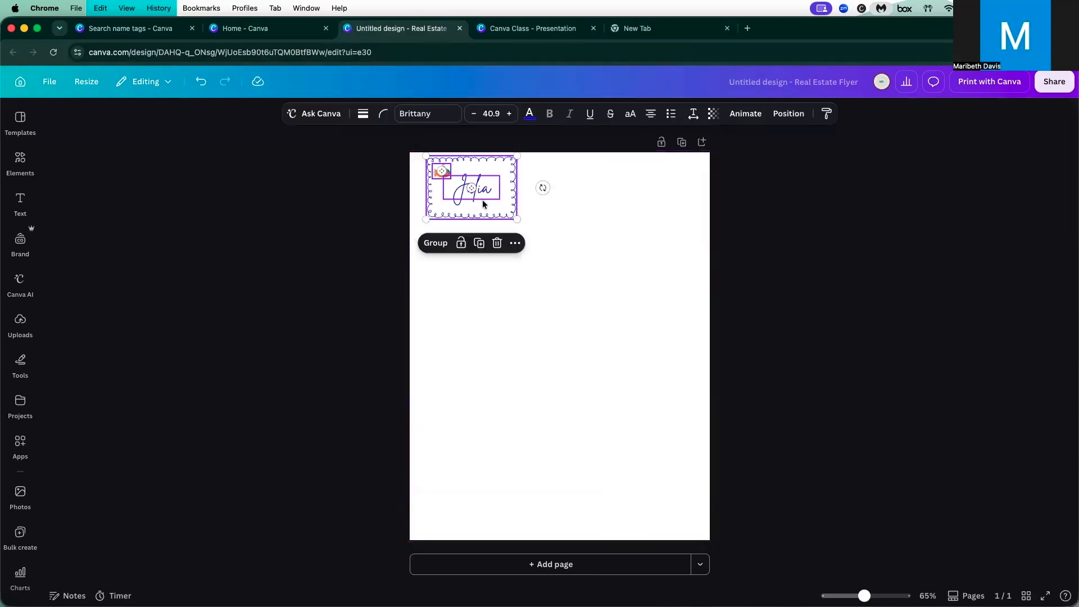
left_click_drag(484, 205, 481, 210)
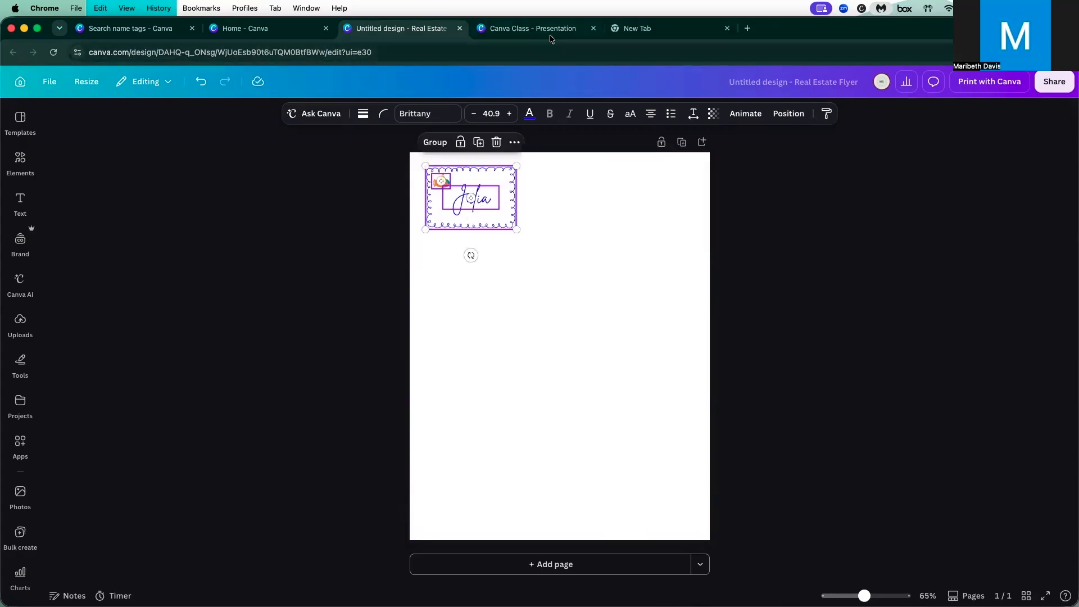
left_click(497, 28)
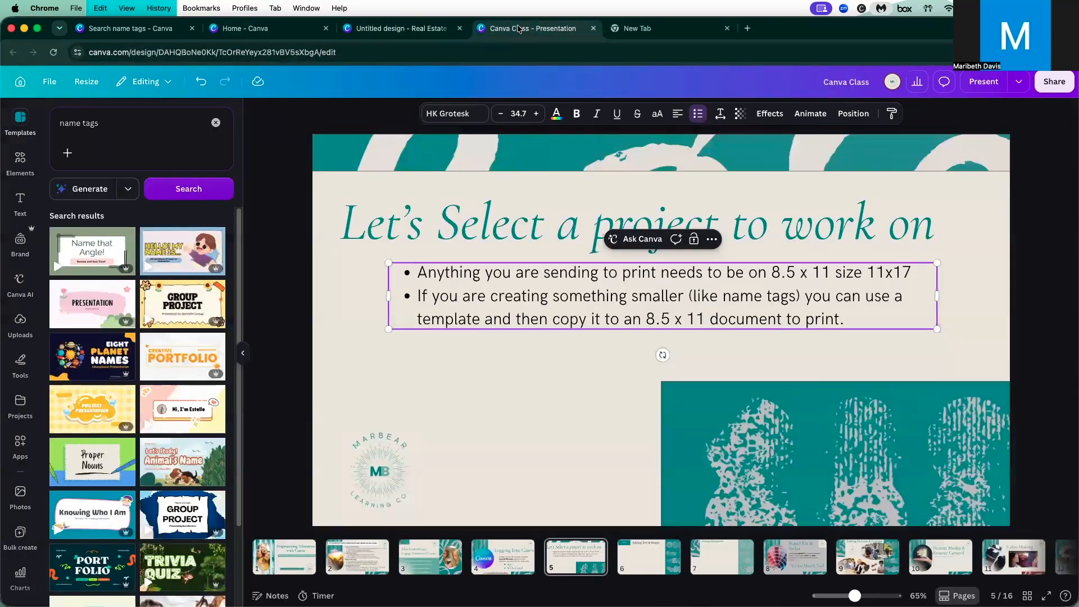
left_click(349, 28)
left_click(264, 28)
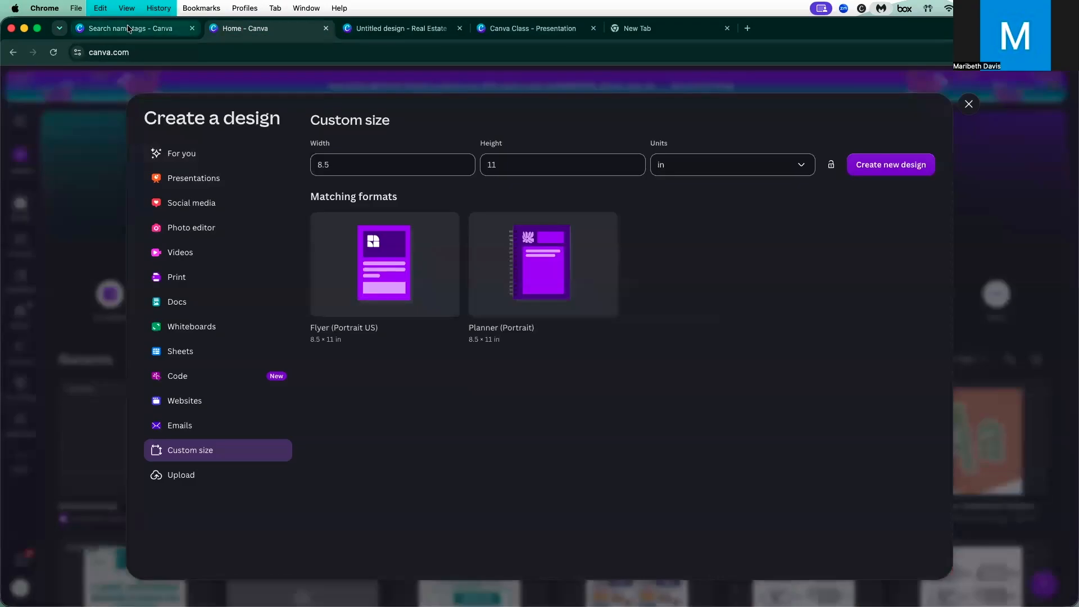
left_click(127, 27)
left_click(380, 29)
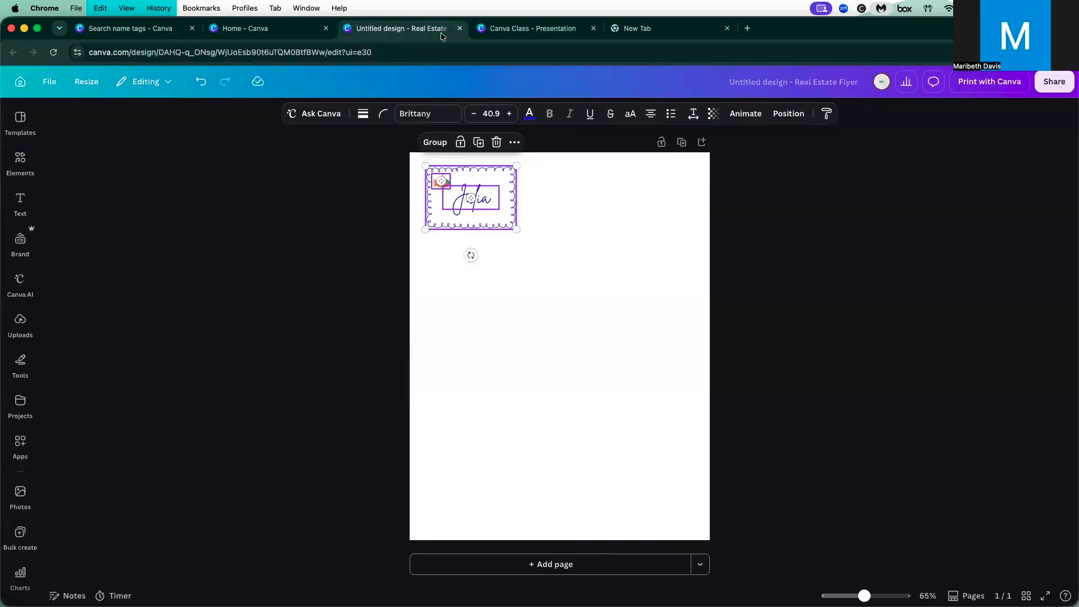
left_click(523, 29)
left_click(403, 28)
- Try enlarging only the decorative frame of the name tag and undo that change
left_click(515, 249)
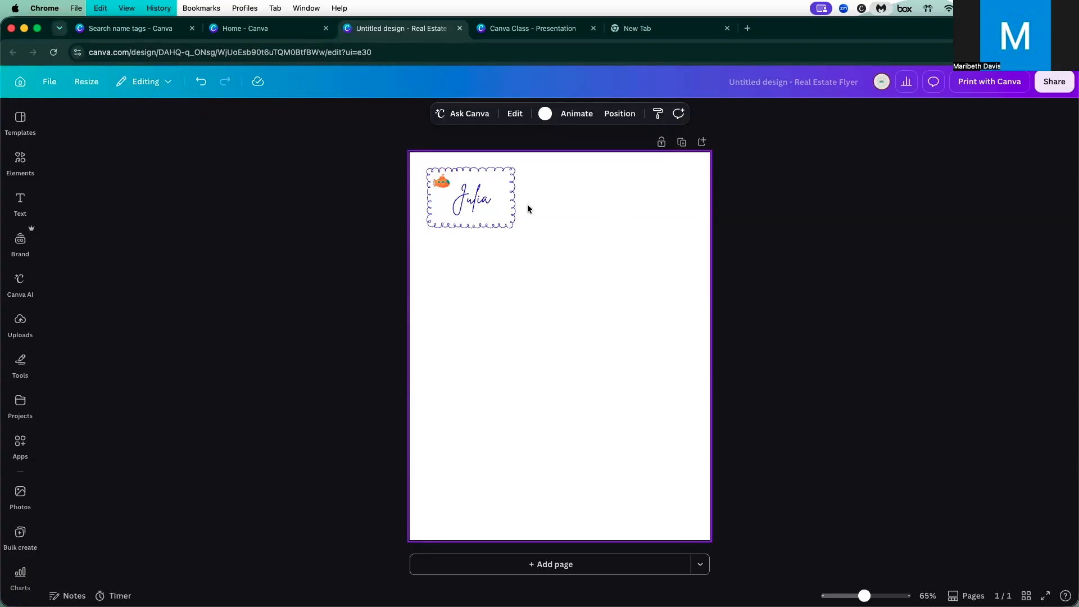
left_click(509, 222)
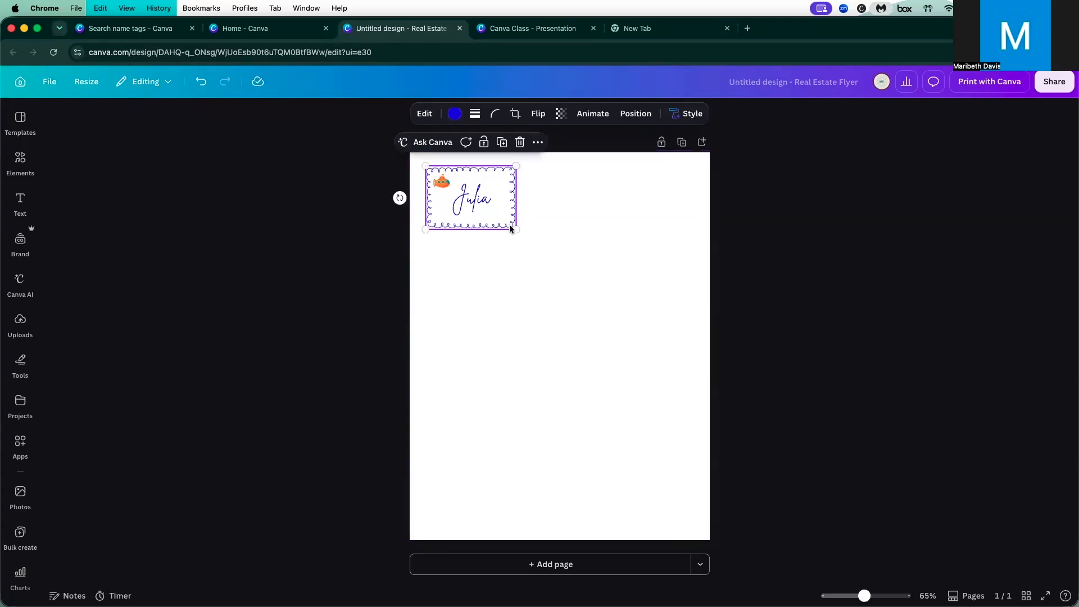
mouse_move(518, 229)
left_mouse_down()
mouse_move(528, 236)
mouse_move(506, 219)
mouse_move(524, 234)
left_mouse_up()
left_click(201, 82)
- Select the frame, submarine and name text together and enlarge the whole tag until its text size is 50.6
left_click(306, 179)
left_click_drag(330, 176, 567, 253)
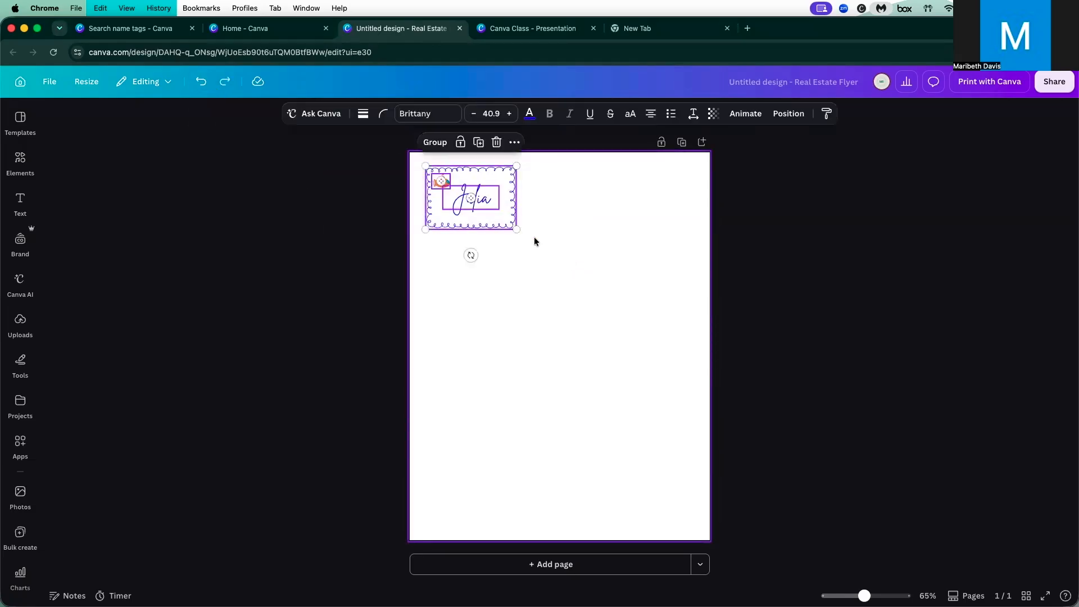
left_click_drag(516, 229, 538, 243)
left_click(576, 197)
- Group the frame, submarine and name text into one tag and duplicate the group
left_click_drag(374, 153, 563, 255)
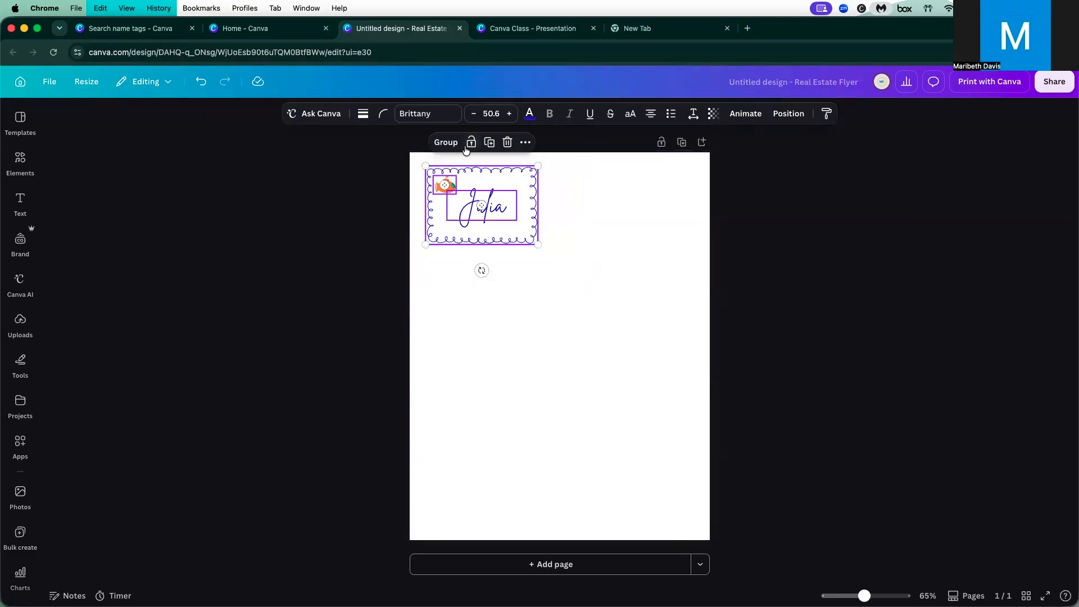
left_click(446, 145)
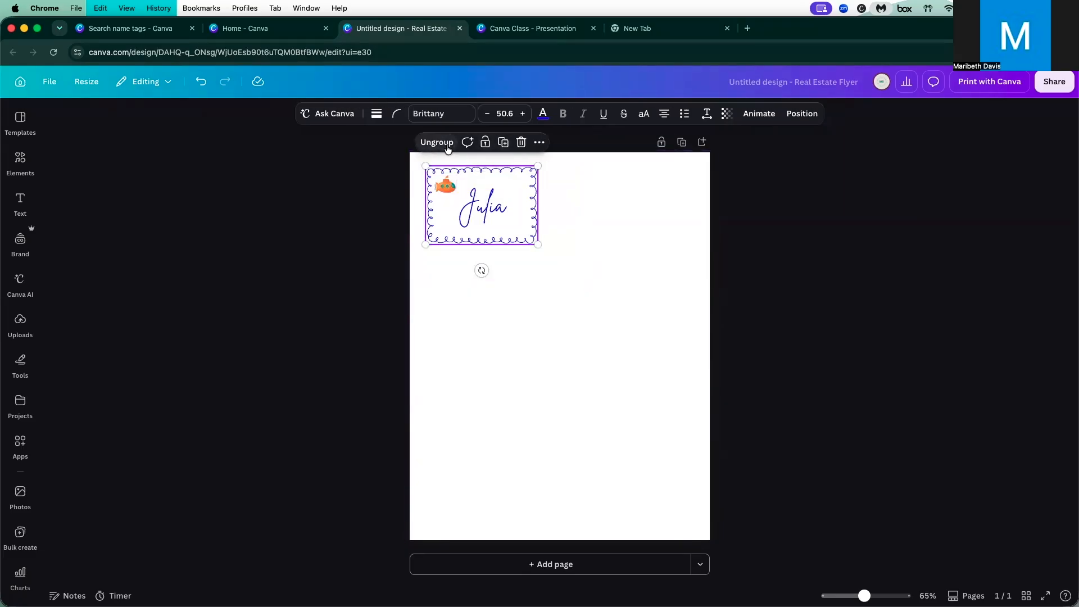
left_click(503, 143)
- Place the duplicate below the first tag and add two more copies to build a column of four
left_click_drag(509, 209, 503, 289)
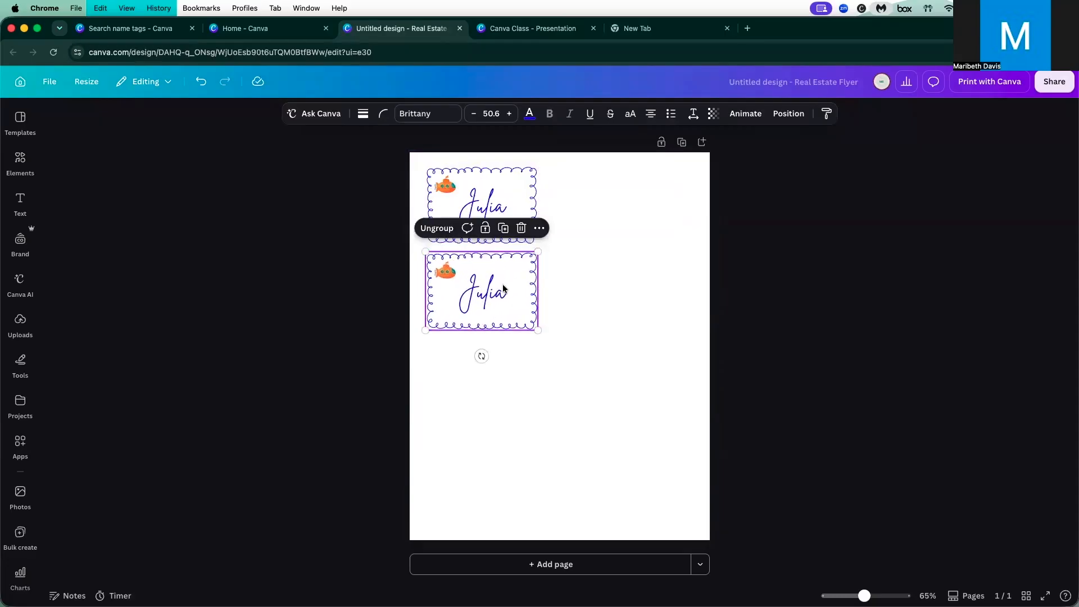
left_click(503, 229)
left_click(501, 229)
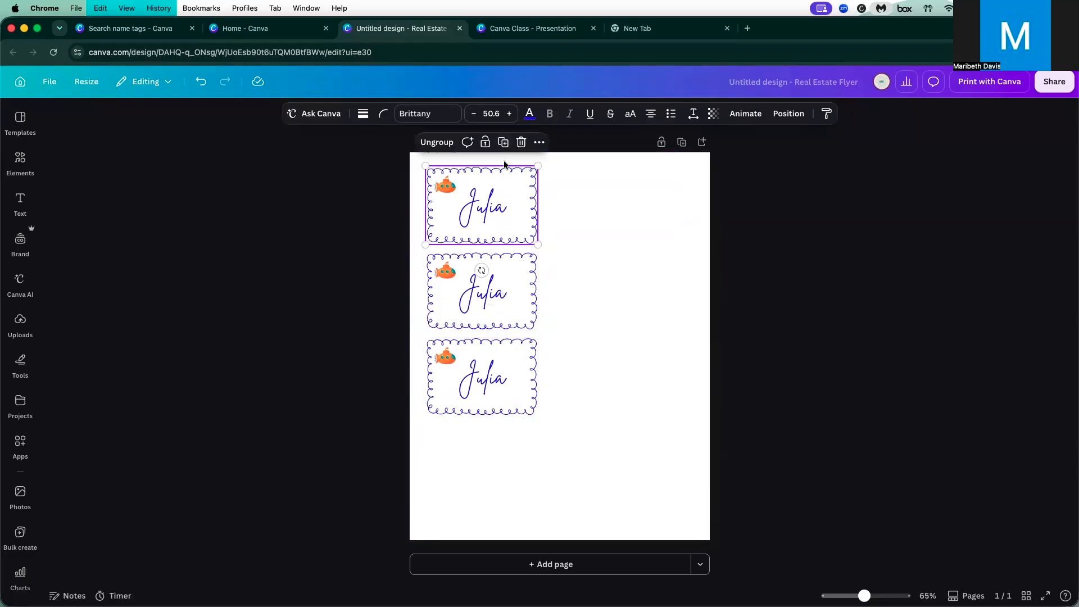
left_click(503, 141)
left_click_drag(511, 208, 513, 459)
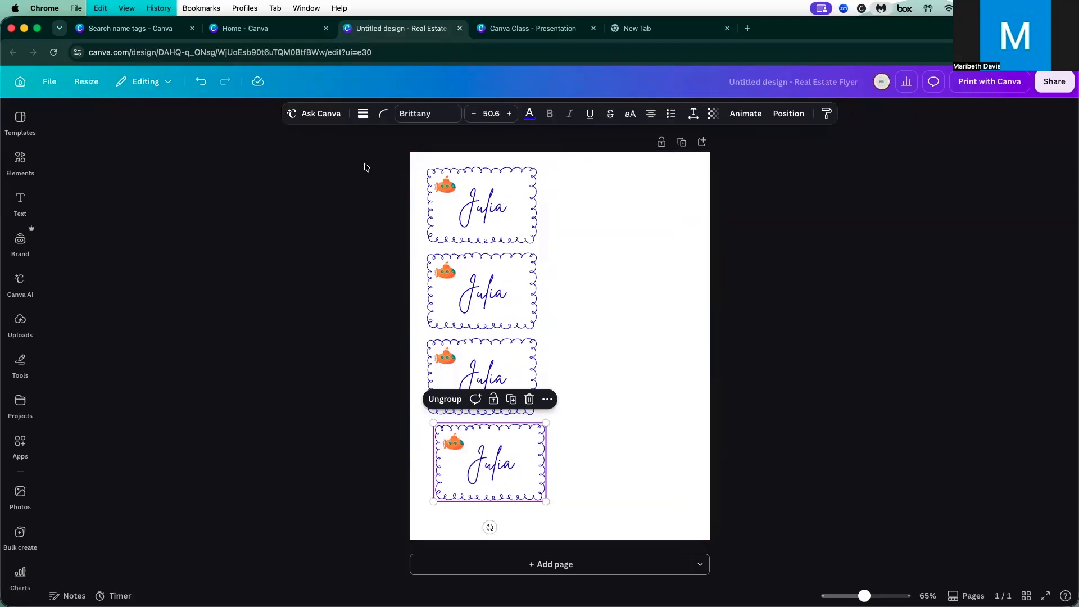
- Undo the copy placements back to the first duplicate, still overlapping the original tag
left_click(203, 82)
left_click(204, 82)
left_click(205, 82)
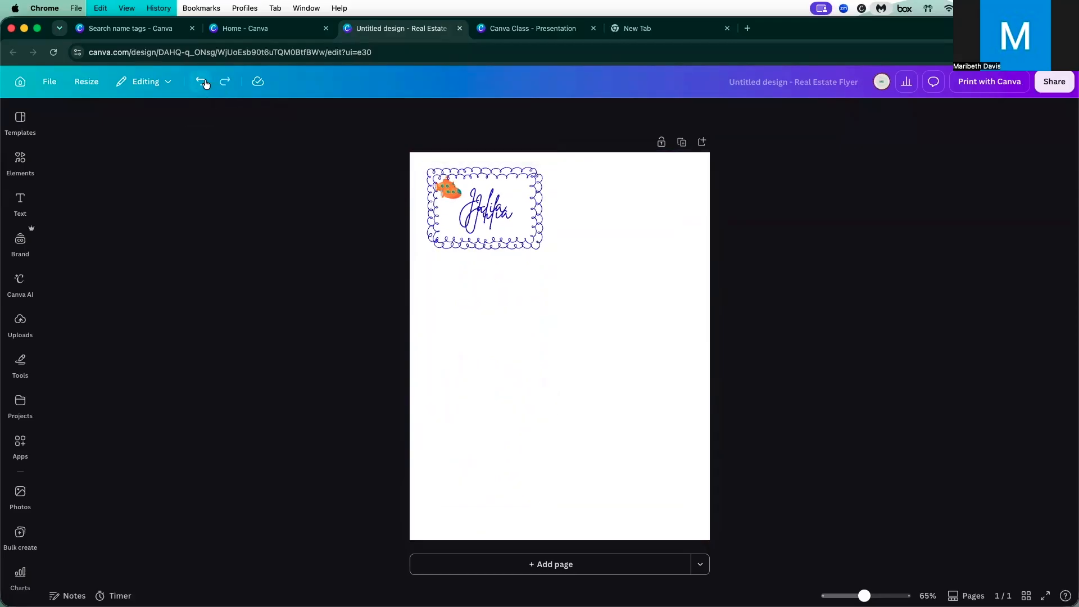
- Move the duplicate directly below the original tag and keep duplicating to form an aligned, evenly spaced column of four tags
left_click_drag(496, 193, 495, 274)
left_click(504, 234)
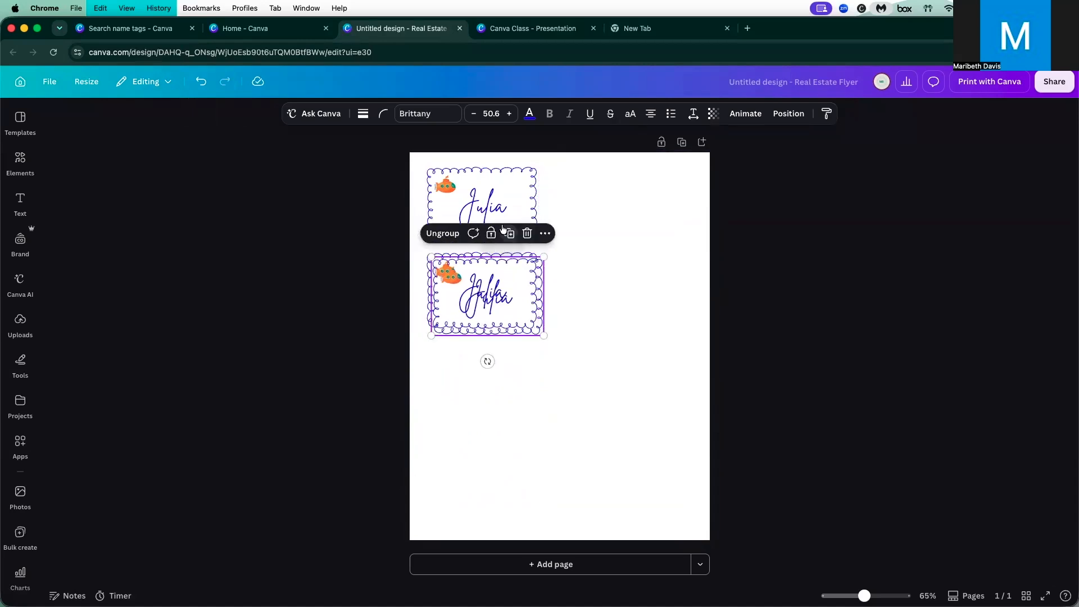
left_click_drag(513, 268, 508, 345)
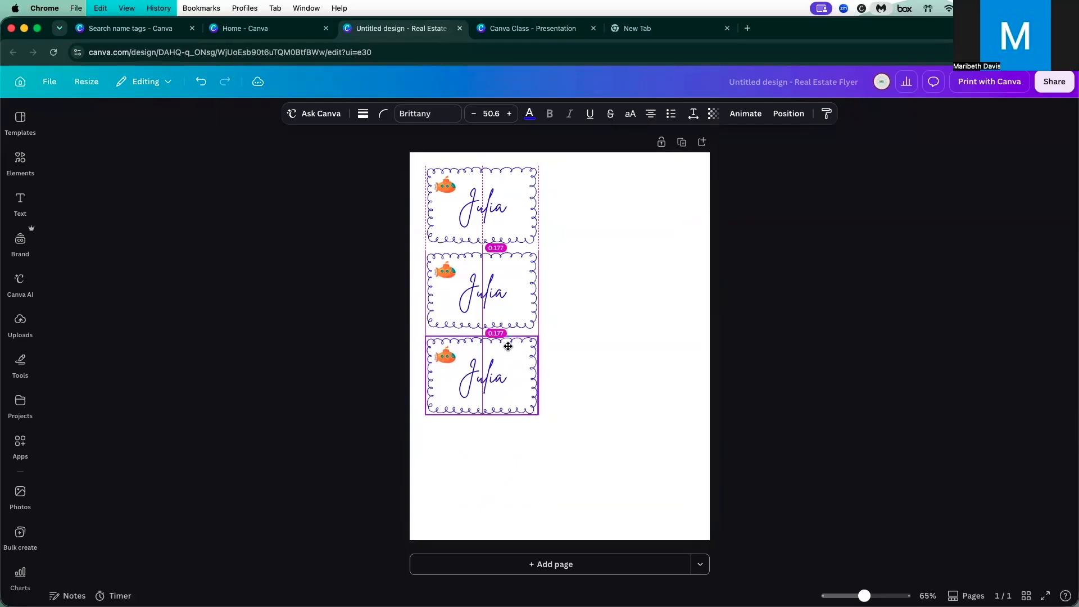
left_click(506, 312)
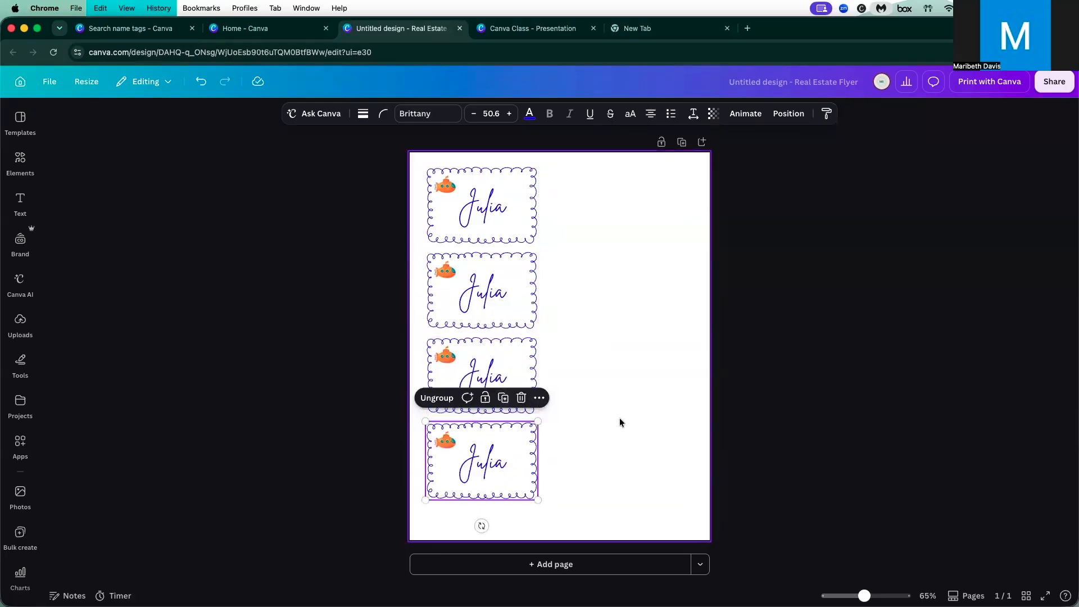
- Duplicate the whole column of four tags and place the copy beside it as a second column
left_click_drag(377, 175, 522, 517)
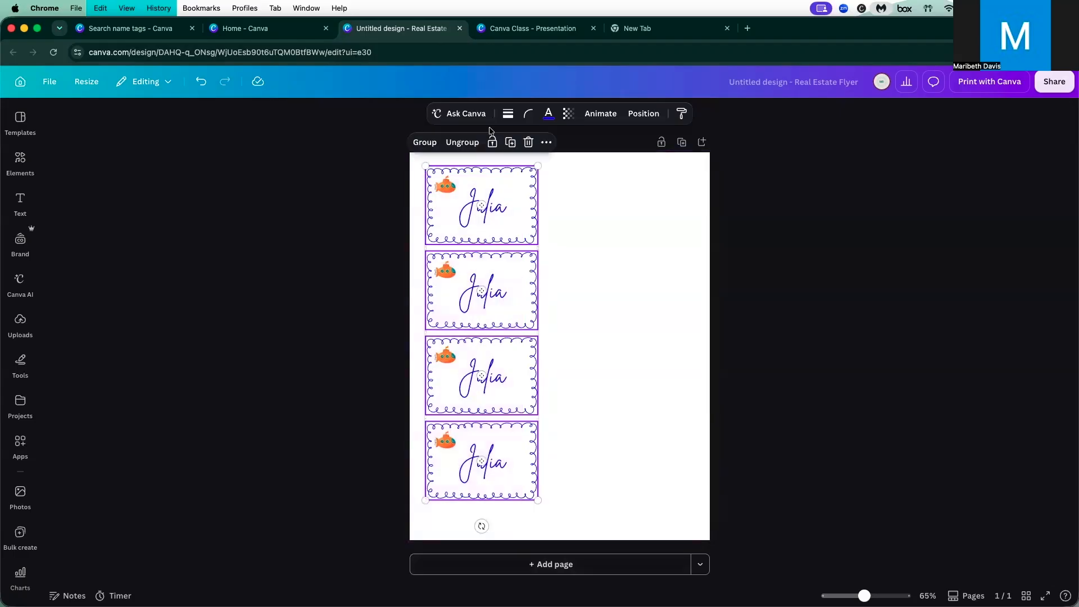
left_click(510, 142)
left_click_drag(494, 224, 627, 233)
- Enlarge all eight tags together to fill the page, and align the second column level with the first
left_click_drag(359, 190, 695, 533)
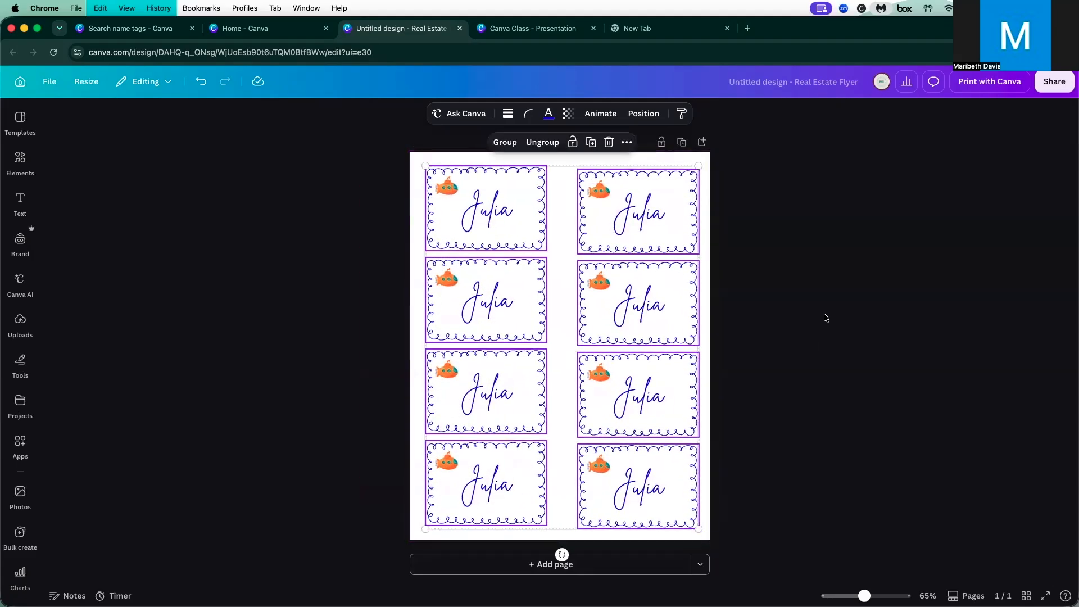
left_click(826, 318)
left_click_drag(736, 190, 581, 552)
left_click_drag(607, 498, 600, 490)
left_click(371, 177)
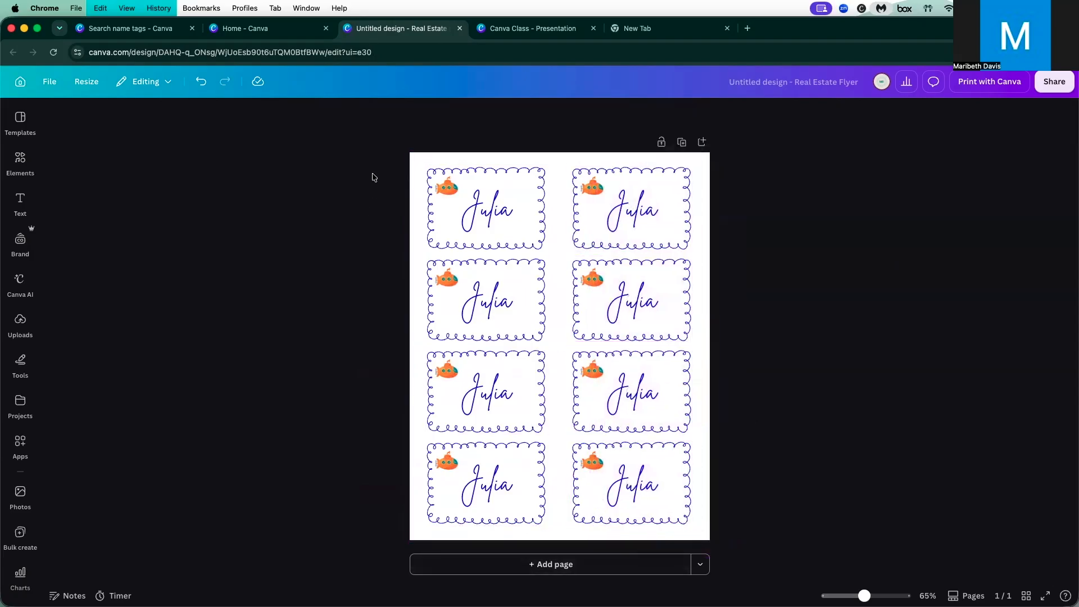
left_click(483, 212)
double_click(496, 210)
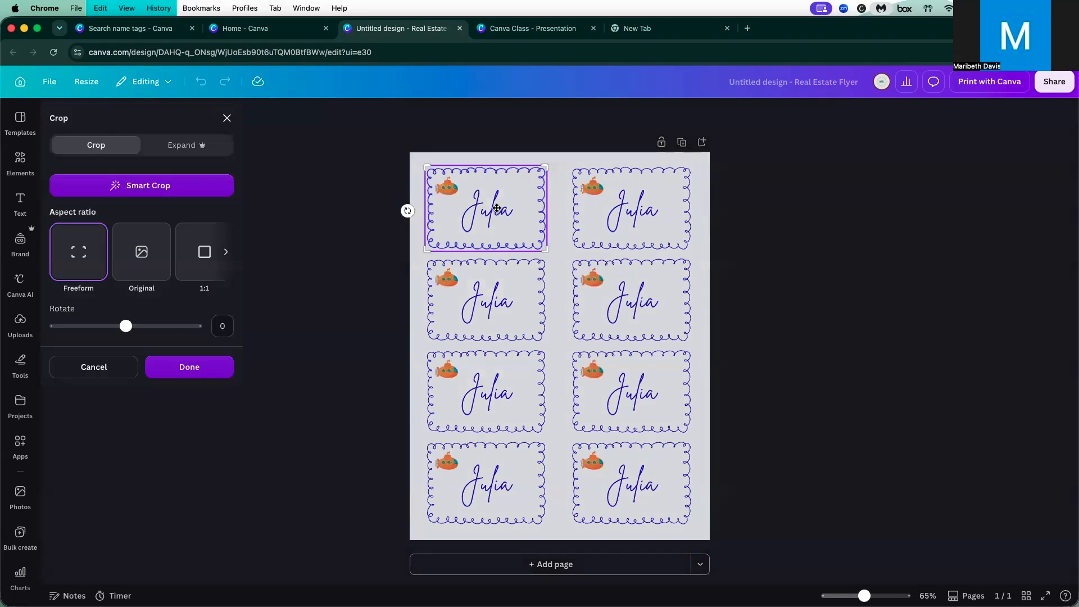
left_click(97, 366)
left_click(352, 192)
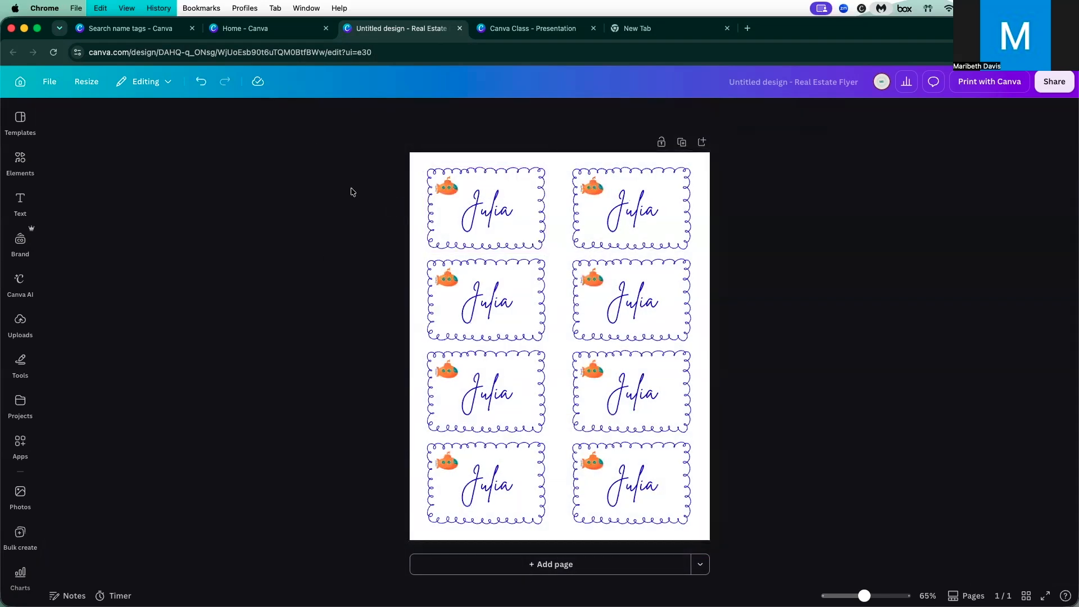
- Ungroup the first tag in the first column so its parts can be edited separately
left_click(465, 214)
left_click(439, 142)
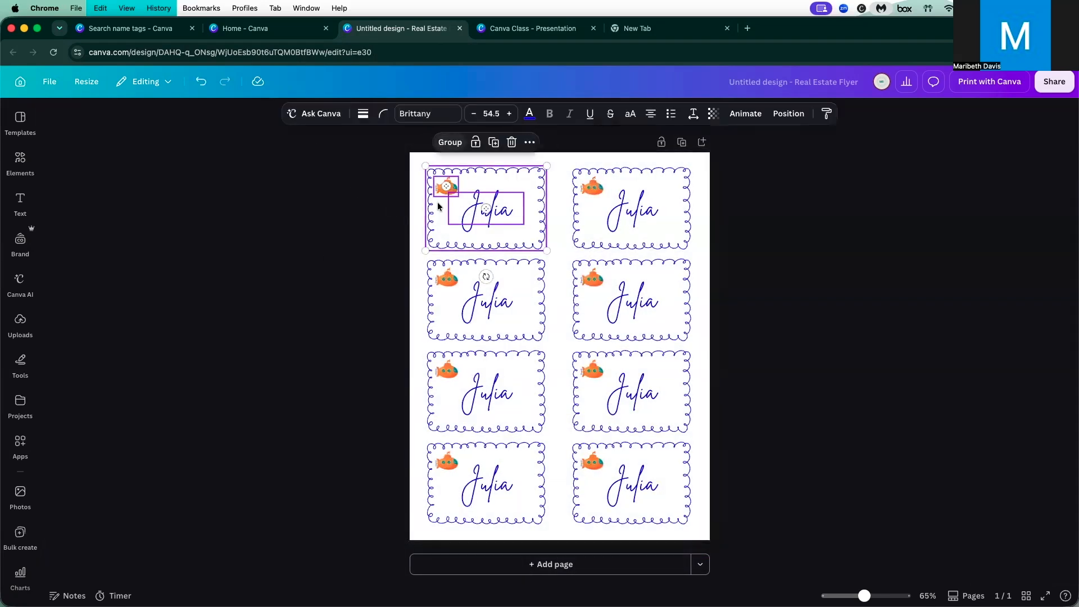
left_click(396, 225)
double_click(481, 210)
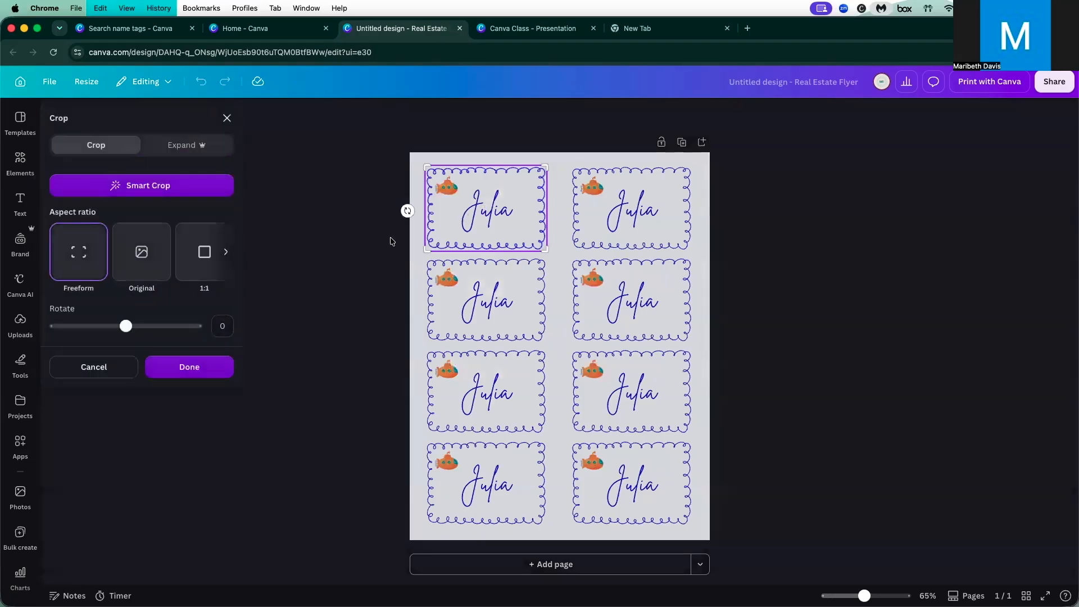
left_click(486, 209)
key("Escape")
left_click(504, 178)
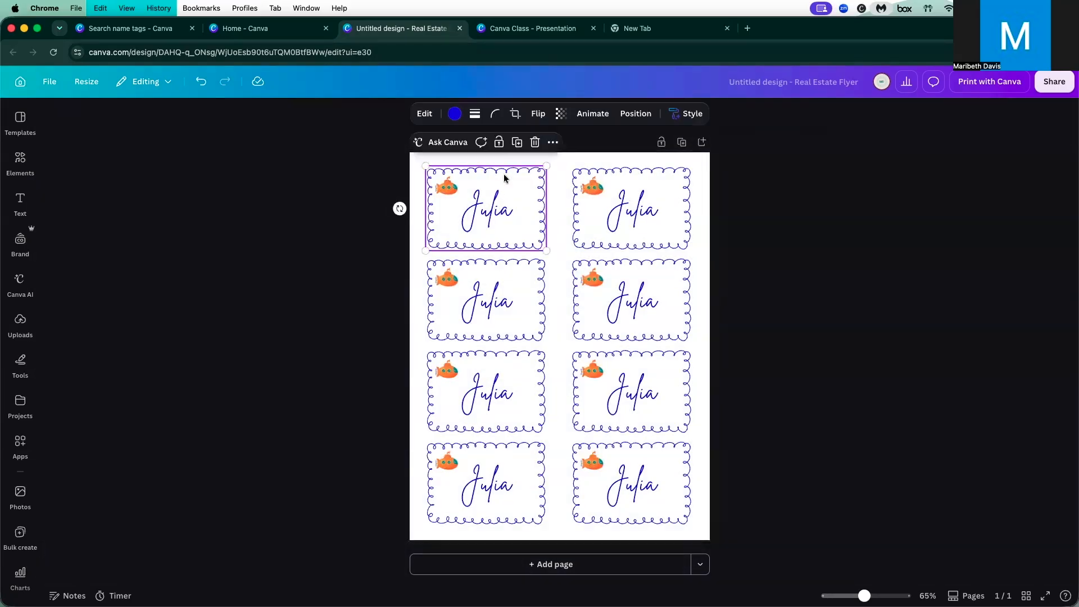
right_click(504, 179)
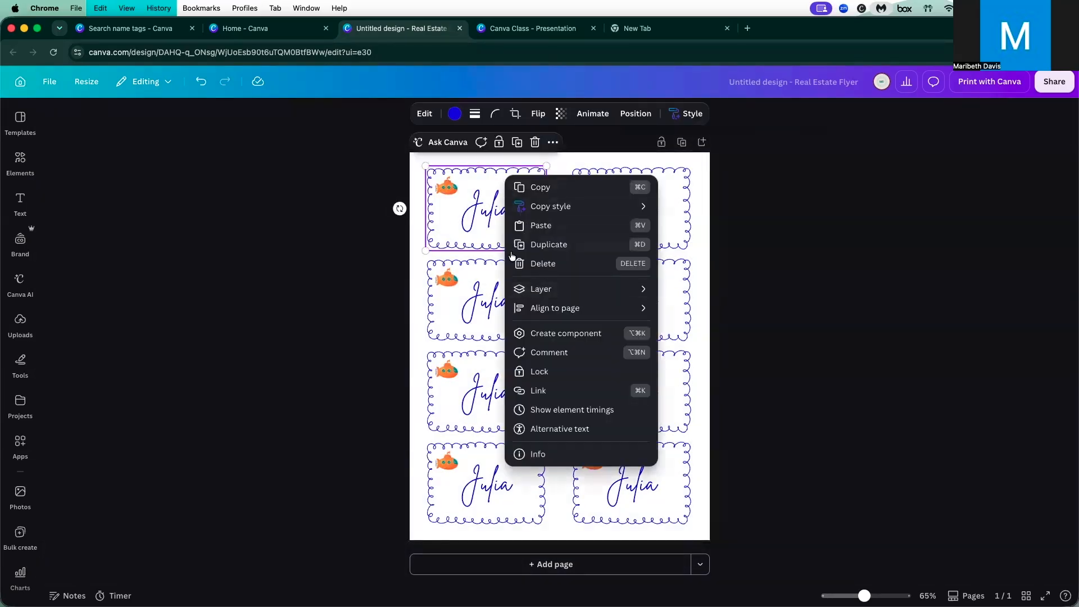
mouse_move(544, 291)
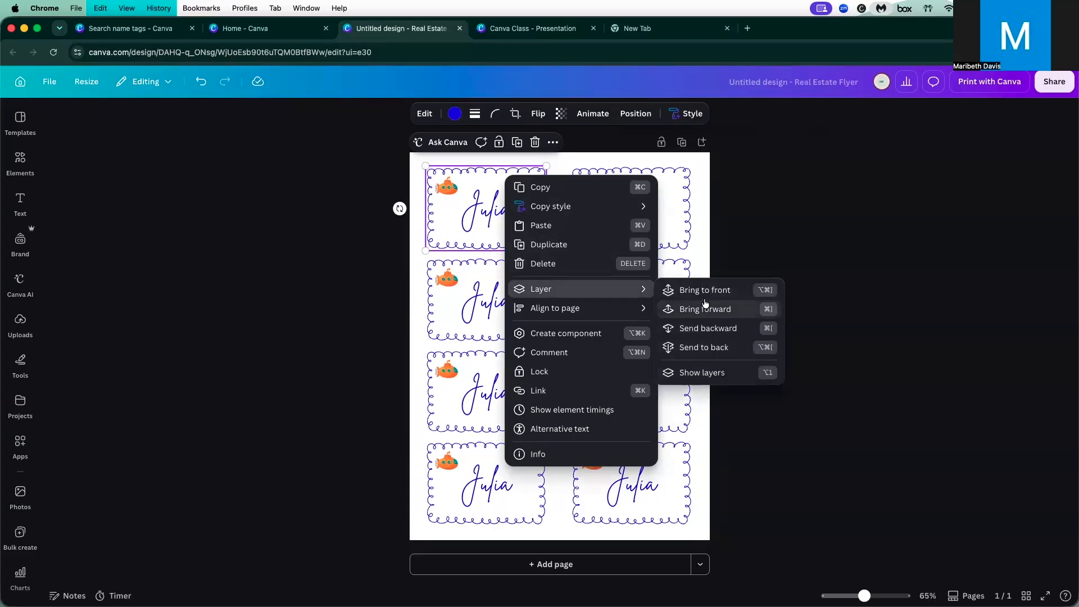
left_click(485, 212)
double_click(484, 211)
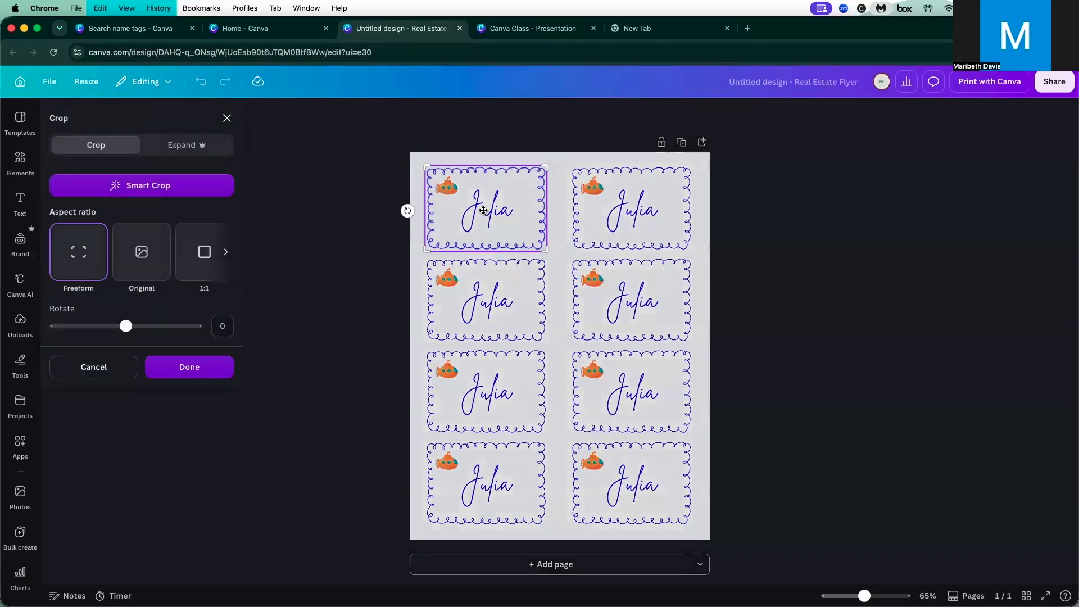
left_click(100, 367)
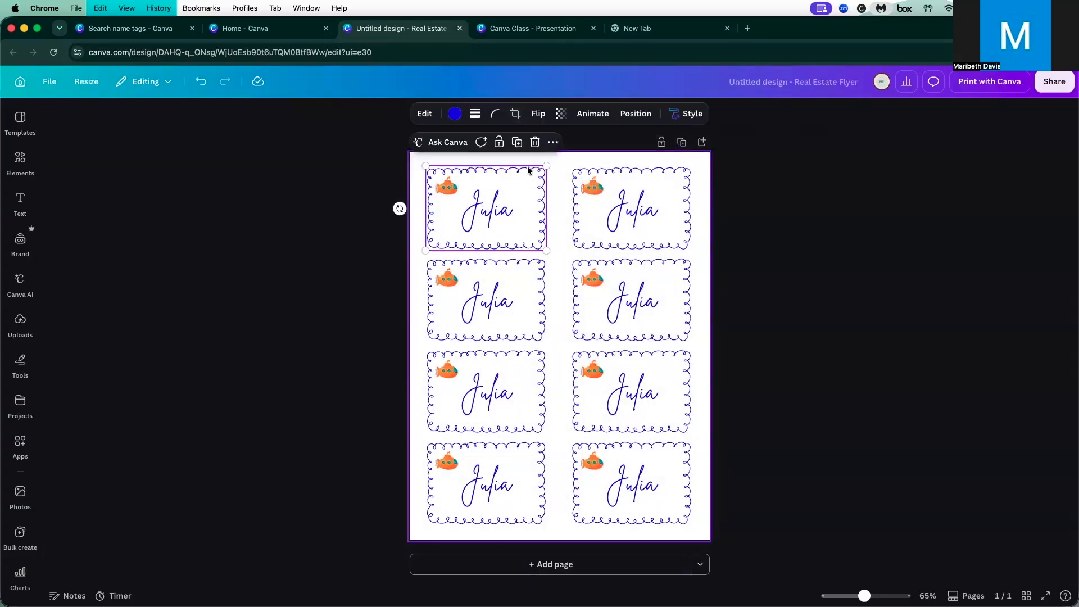
- Send the first tag's frame to the back, behind its submarine and name text
left_click(545, 152)
left_click(508, 197)
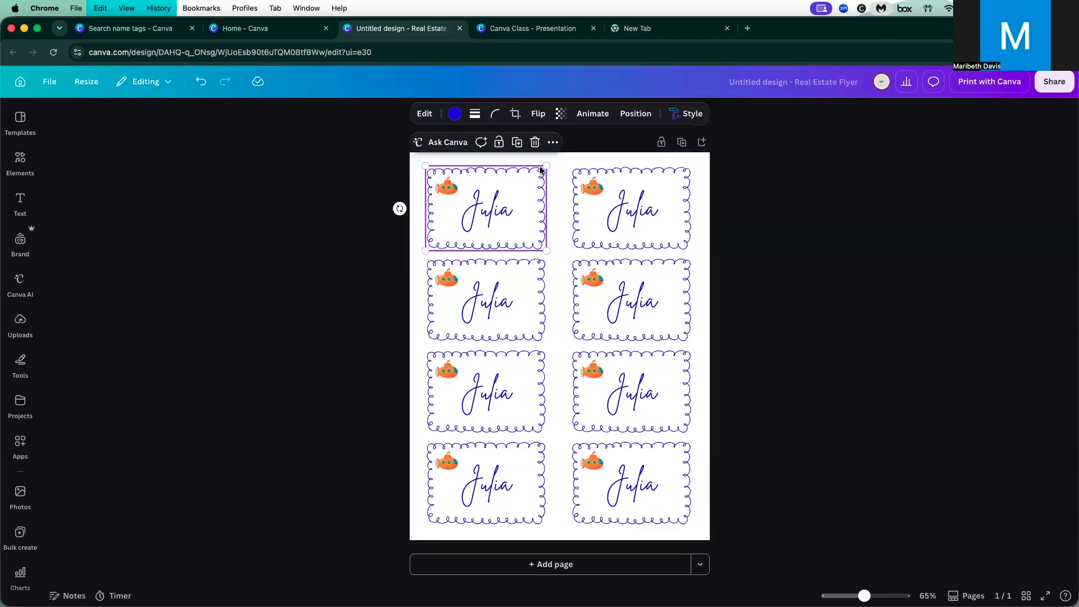
left_click(553, 143)
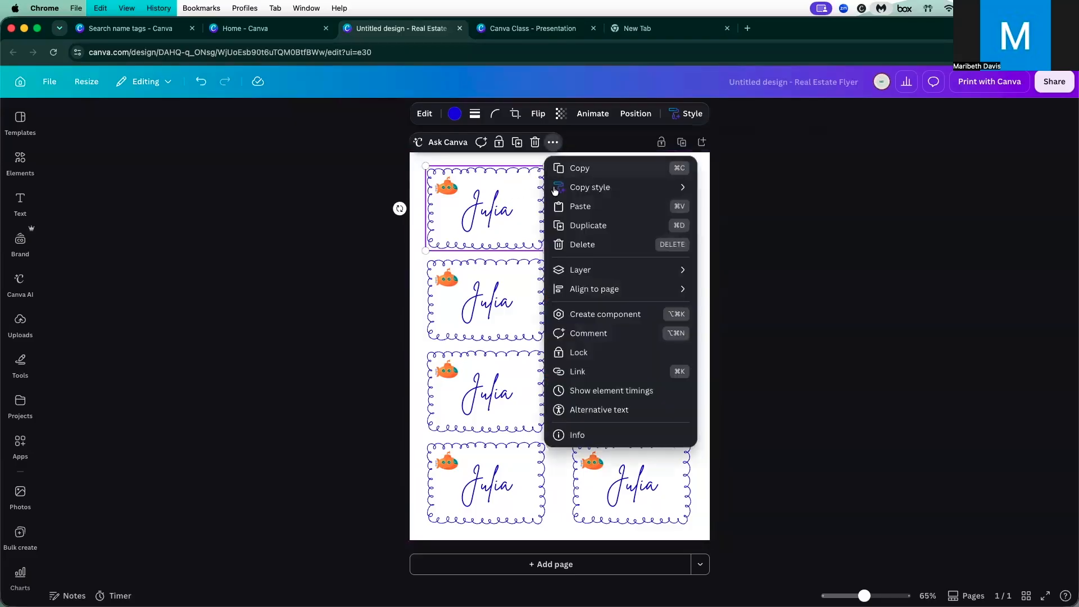
mouse_move(576, 270)
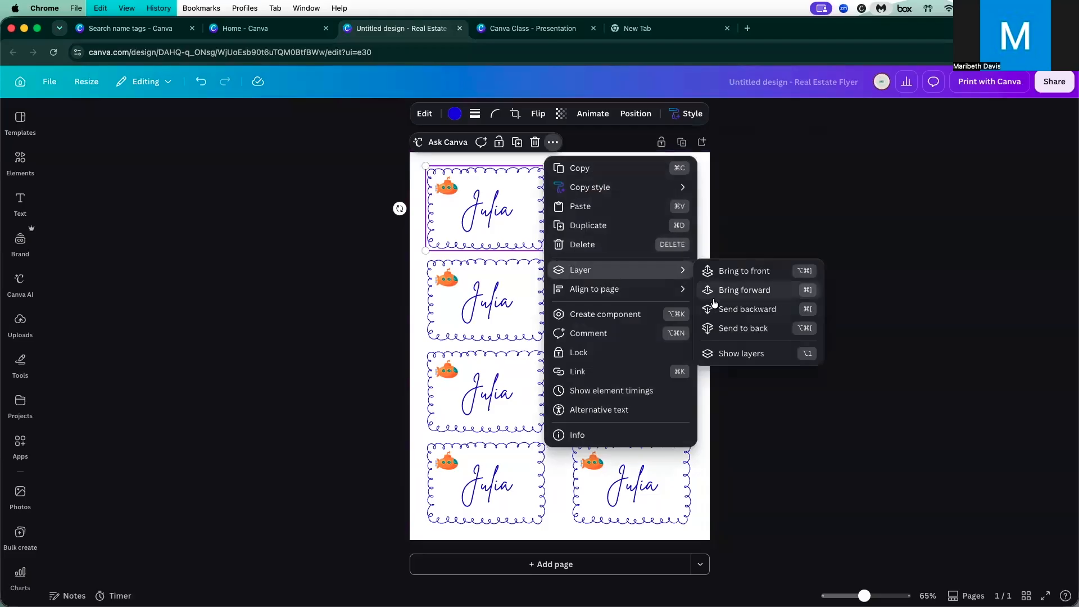
left_click(717, 329)
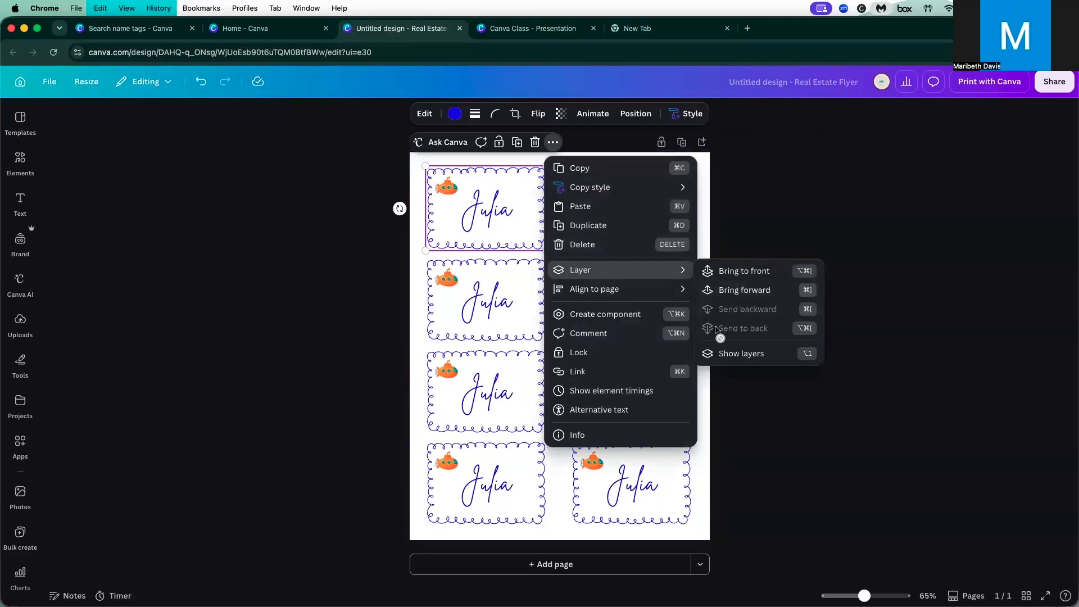
left_click(772, 197)
- Replace the name text on the first tag with a different first name
double_click(502, 205)
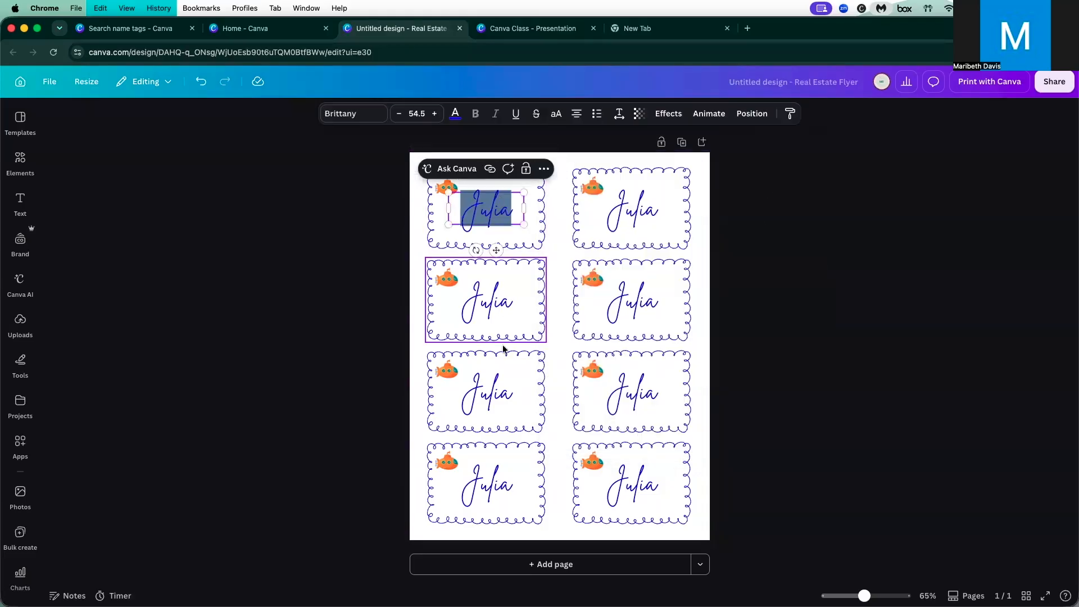
type("Fred")
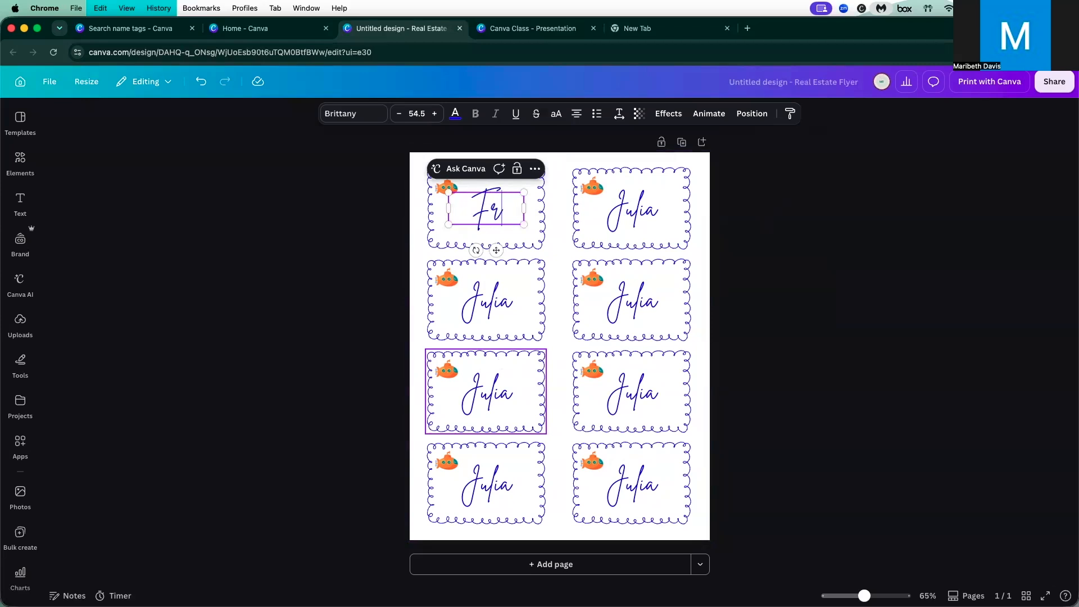
left_click(823, 309)
- Ungroup the top tag in the second column and leave all tags deselected
left_click(667, 201)
left_click(597, 141)
left_click(699, 173)
left_click(688, 280)
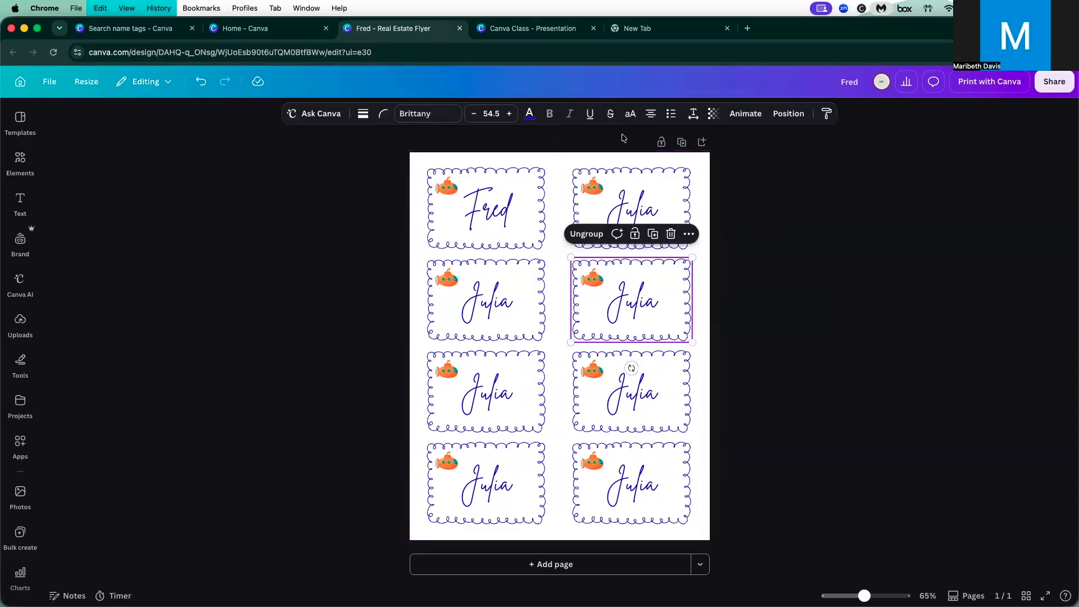
left_click(730, 193)
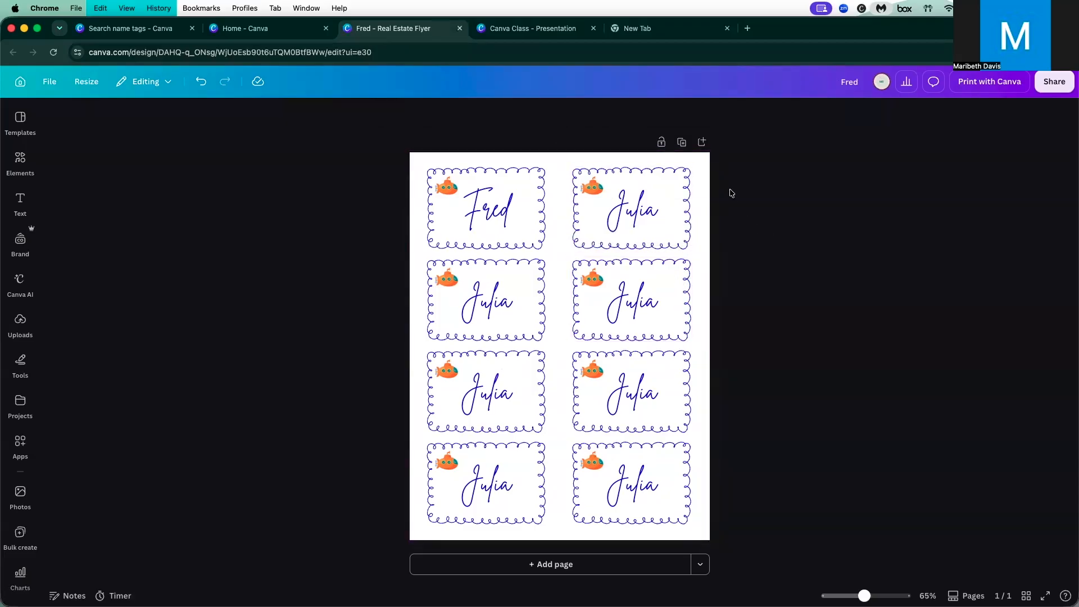
- Ungroup the three lower tags in the second column together so their parts become separate layers
left_click(689, 194)
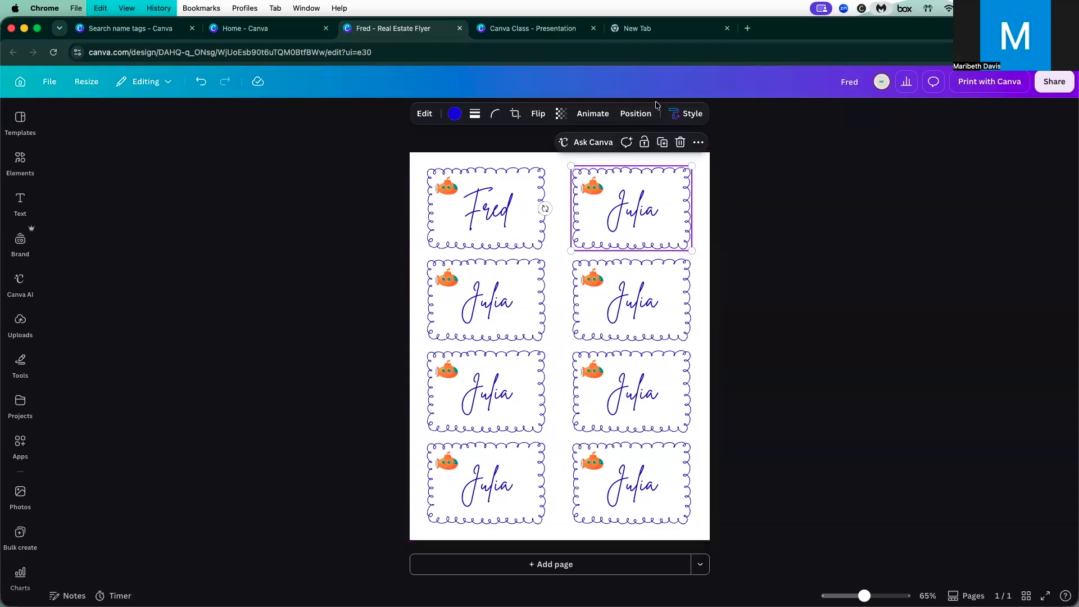
left_click(642, 118)
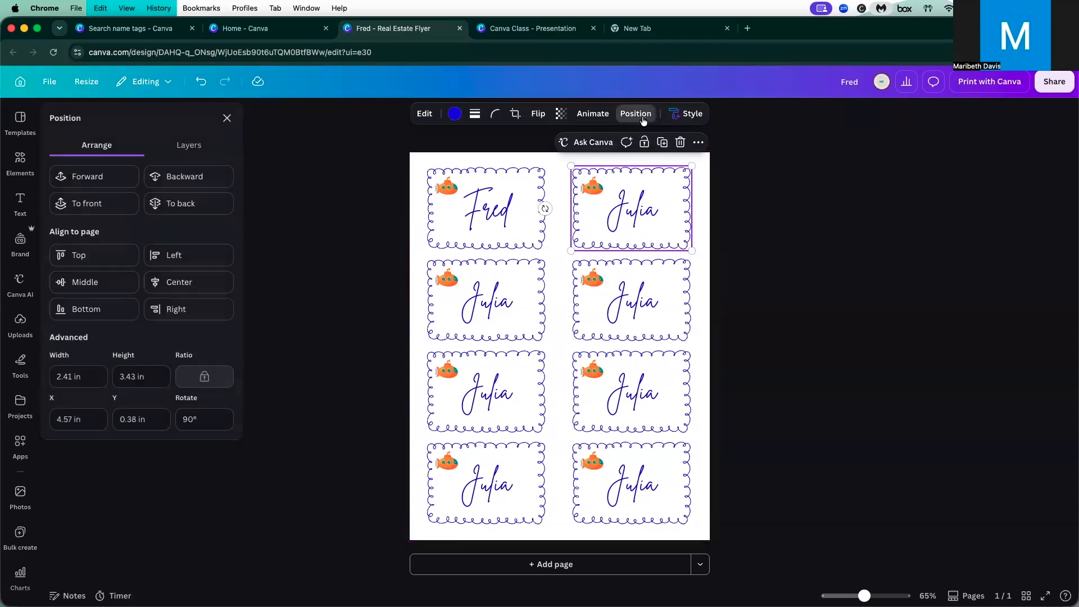
left_click(189, 144)
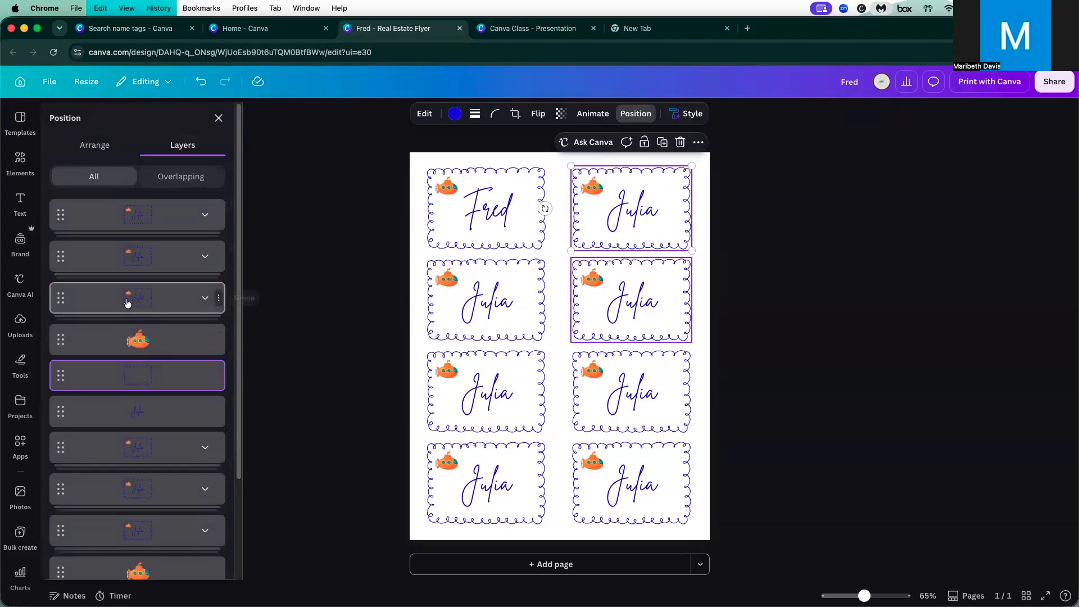
left_click(176, 299)
left_click(177, 216, "shift")
right_click(177, 216)
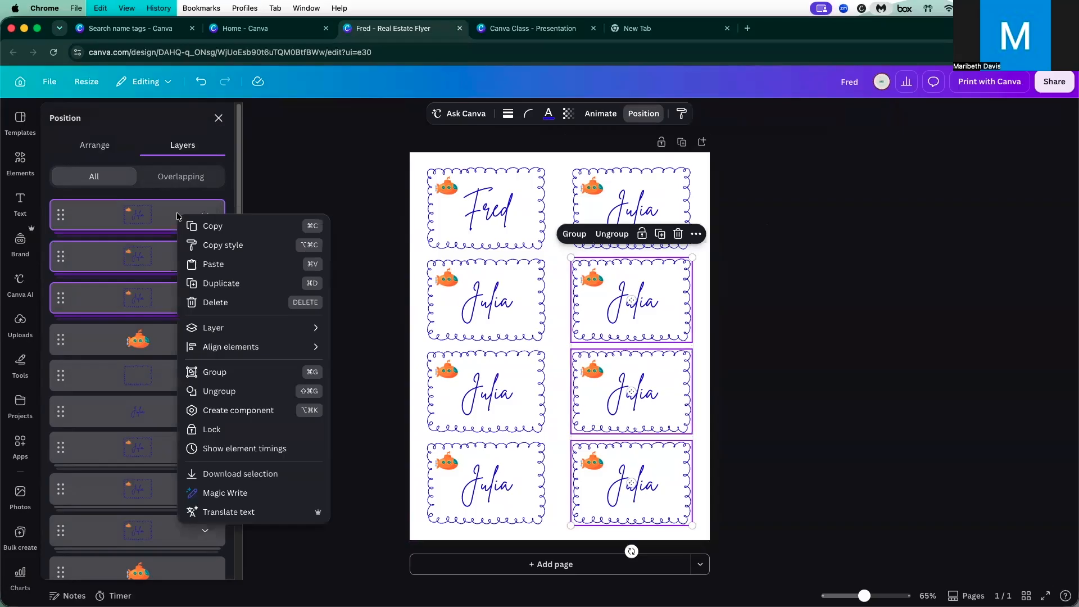
left_click(209, 392)
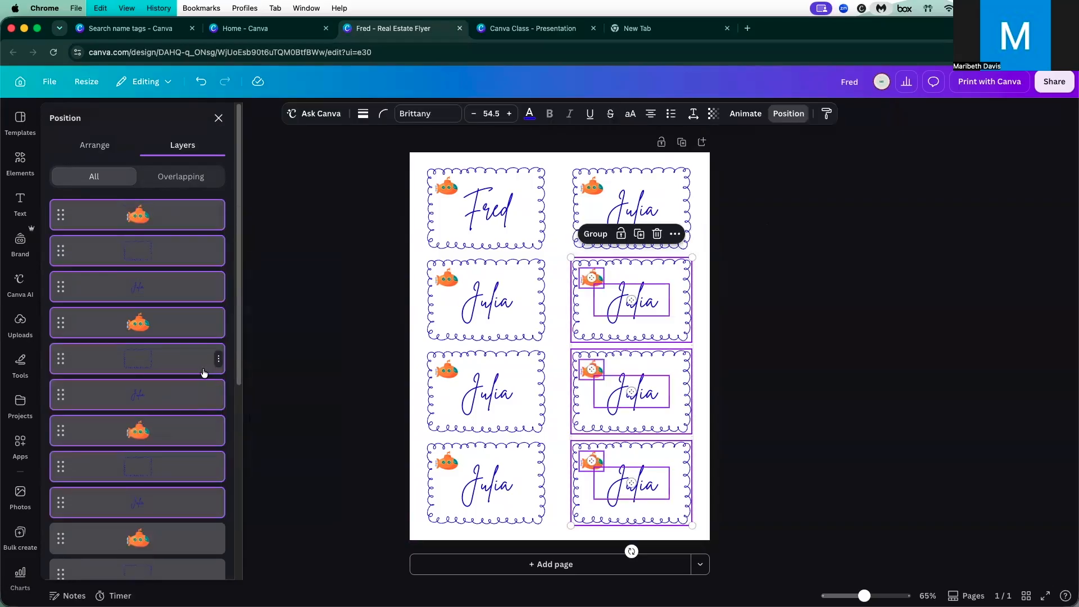
scroll(203, 372, "down", 5)
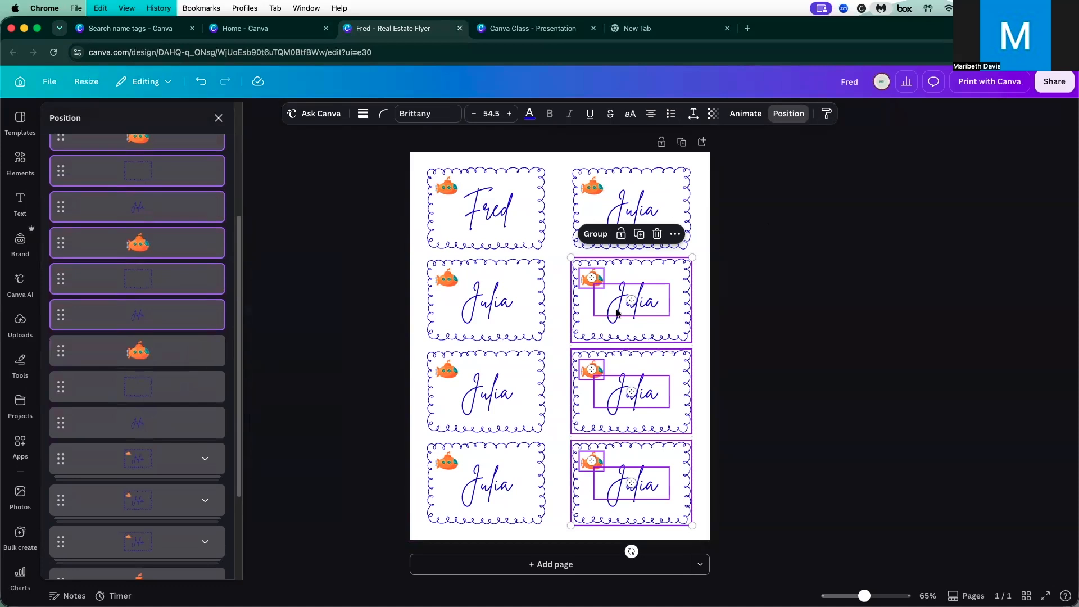
left_click(243, 420)
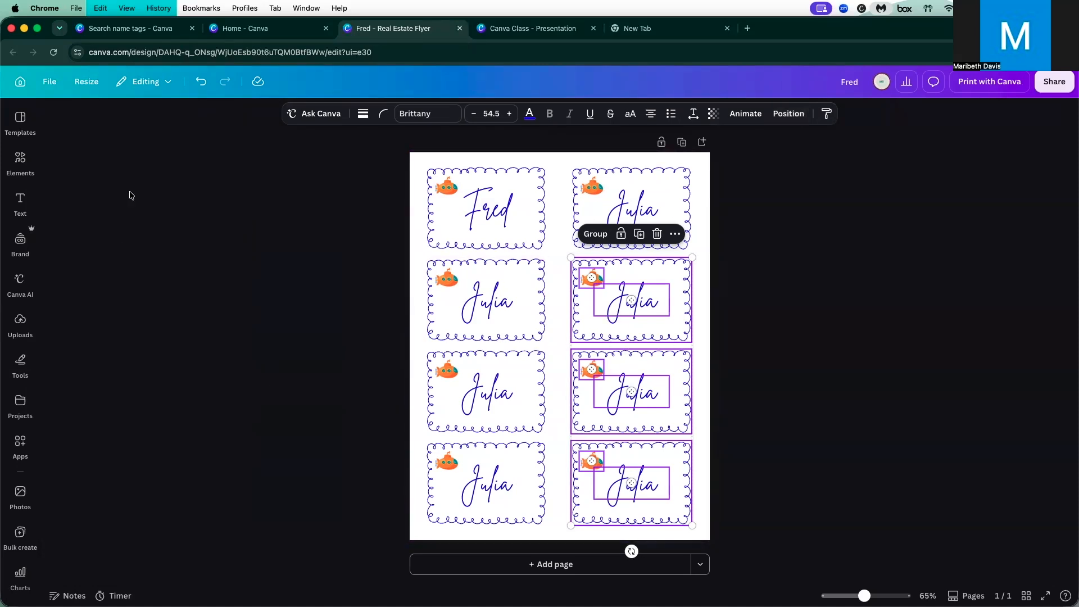
- Ungroup the three lower tags in the first column together so their parts become separate layers
left_click(789, 114)
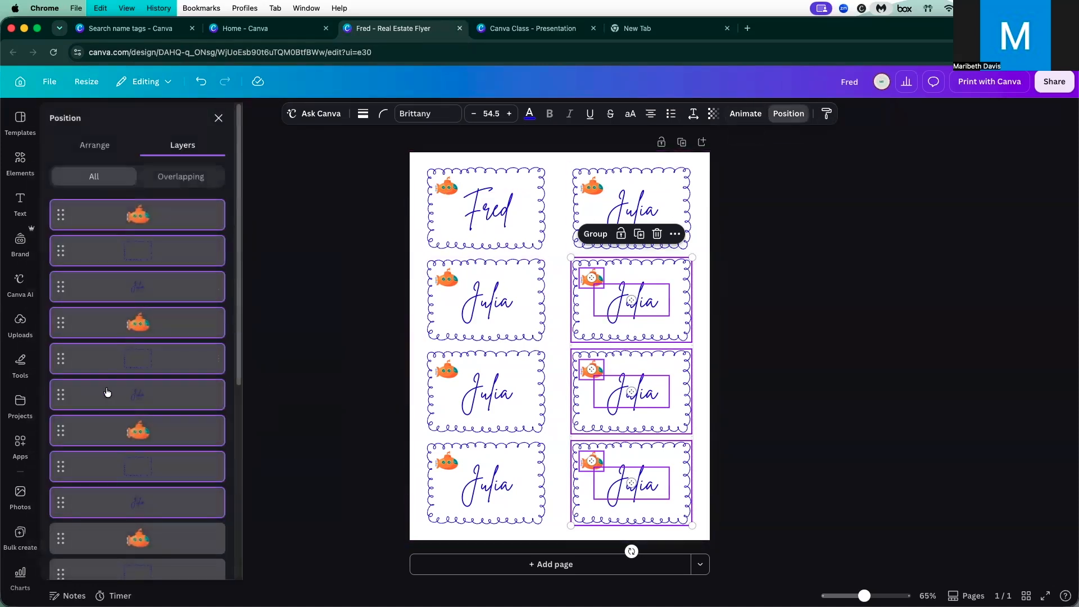
scroll(120, 384, "down", 2)
scroll(121, 379, "down", 5)
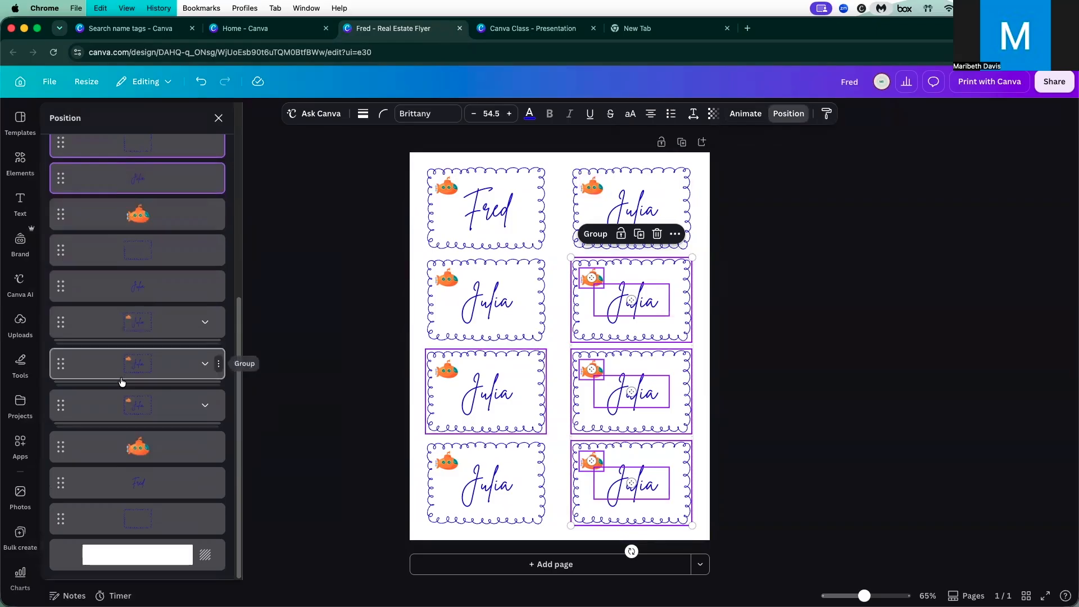
left_click(204, 322)
left_click(185, 330)
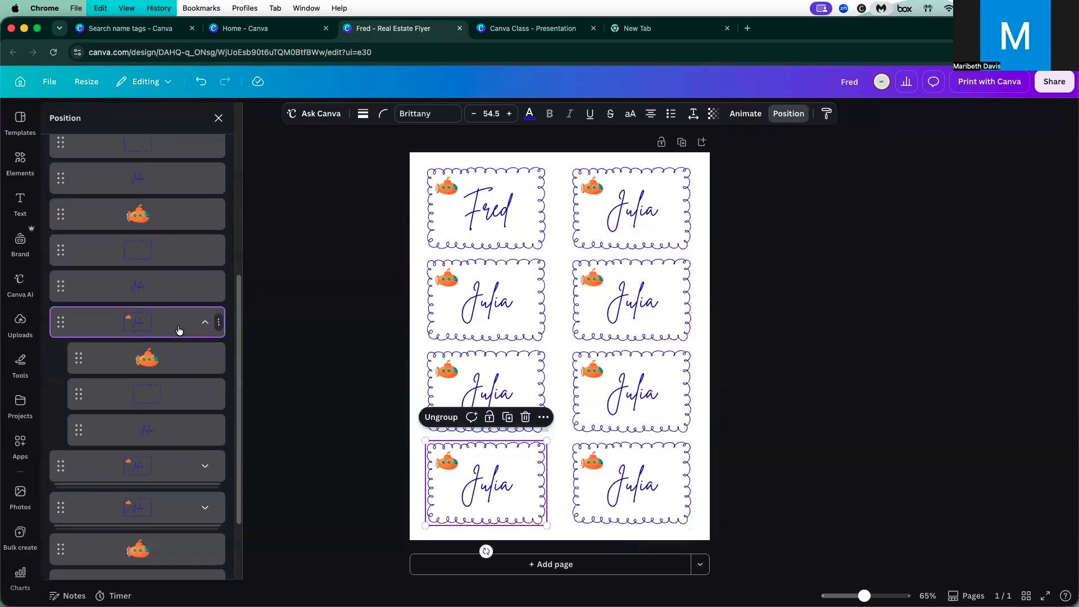
left_click(204, 324)
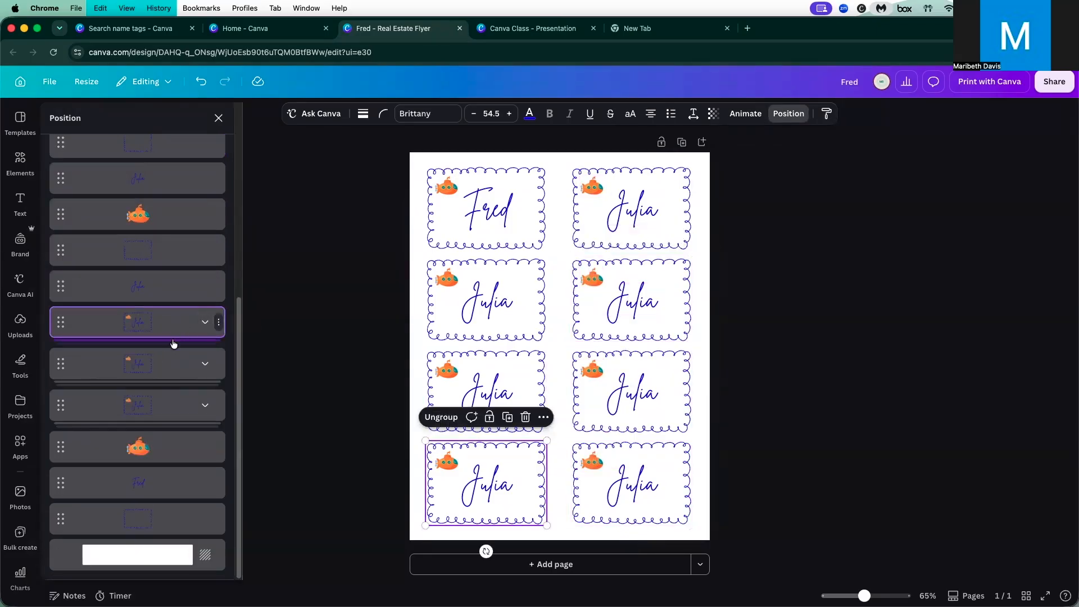
left_click(166, 414, "shift")
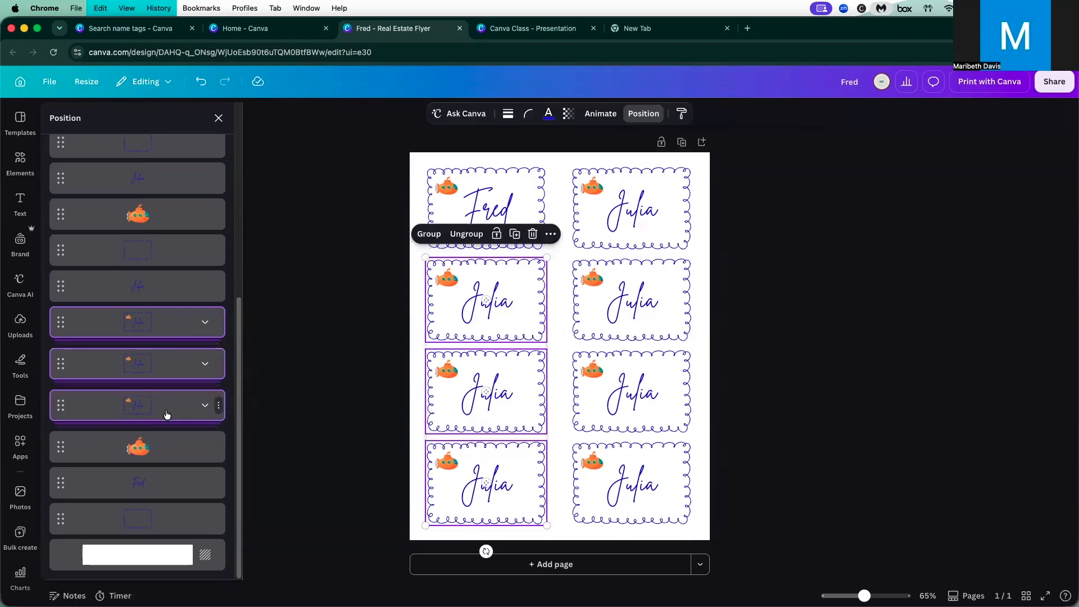
right_click(171, 328)
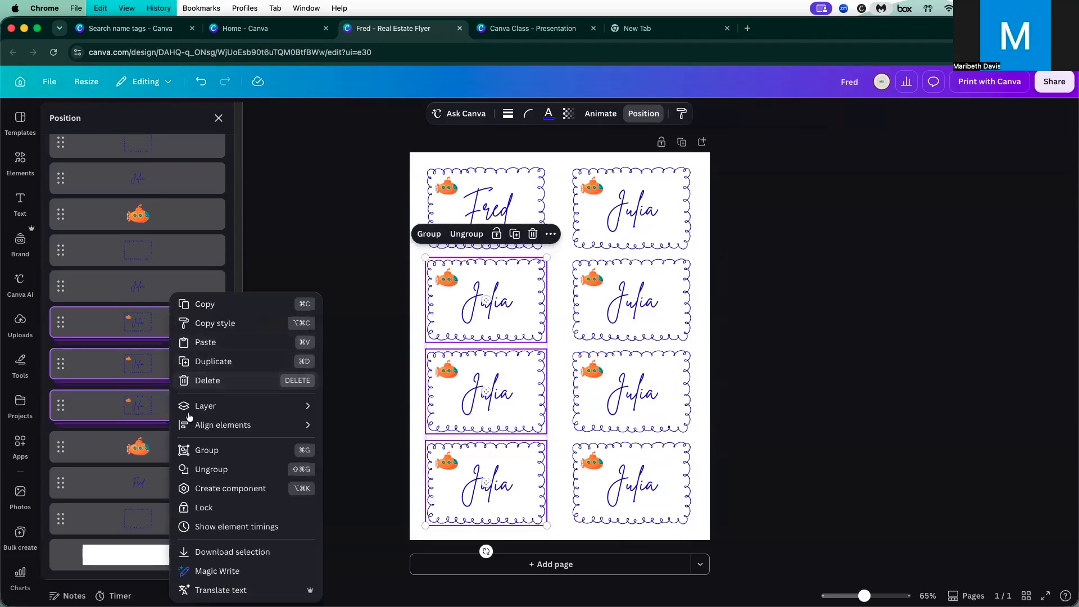
left_click(197, 471)
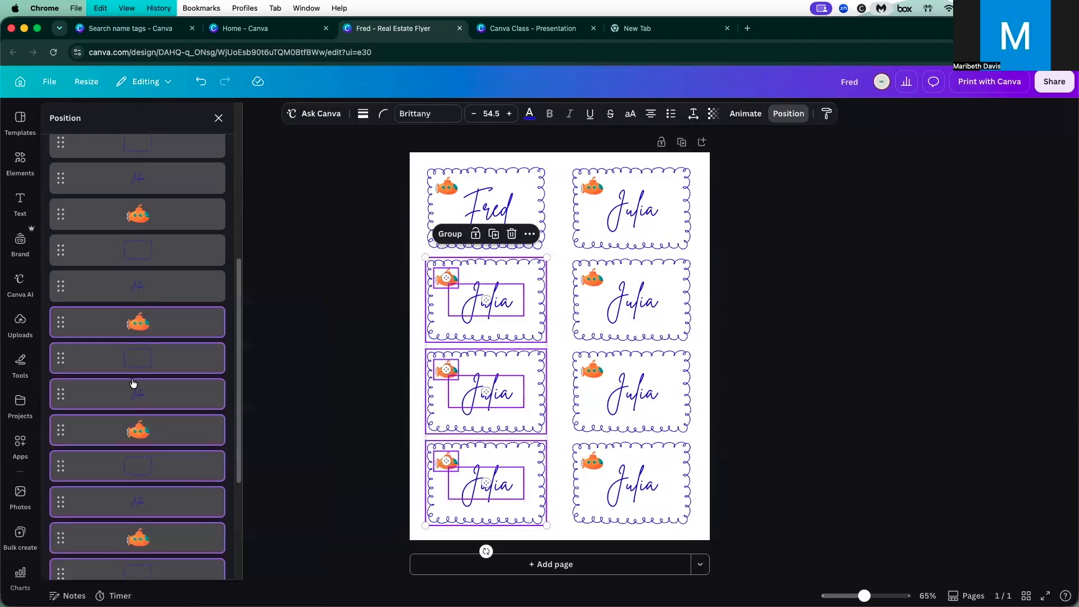
key("Escape")
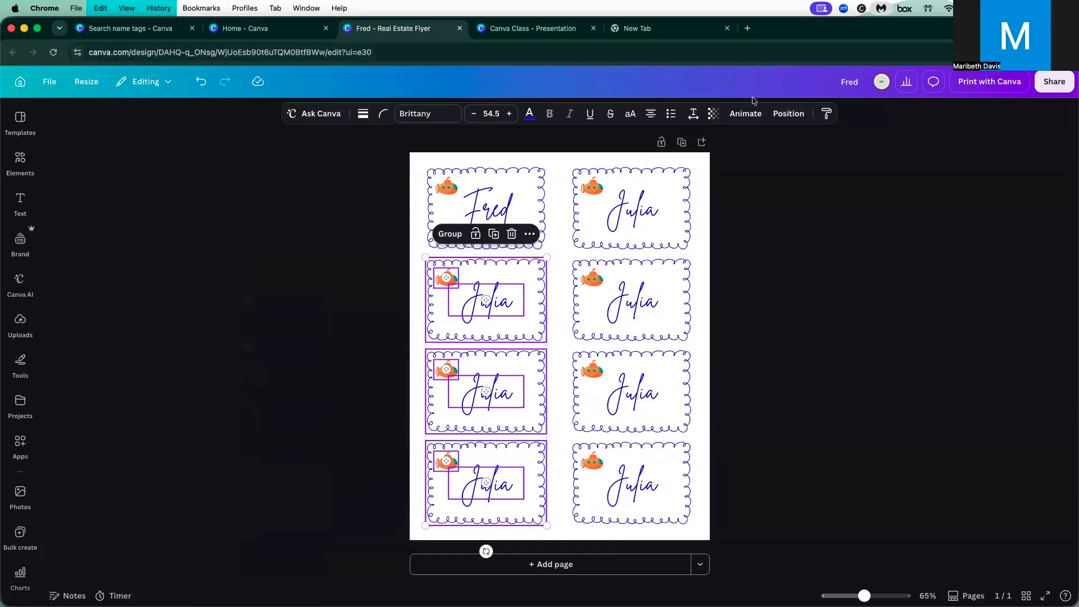
- Send the frame of the bottom tag in the second column behind that tag's name text
left_click(787, 113)
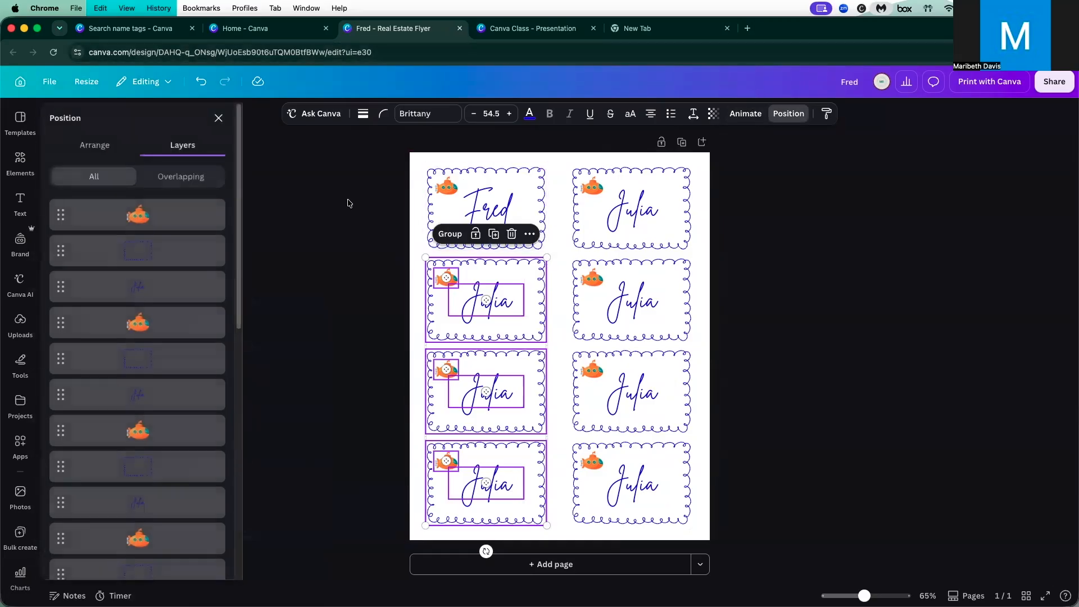
left_click(163, 256)
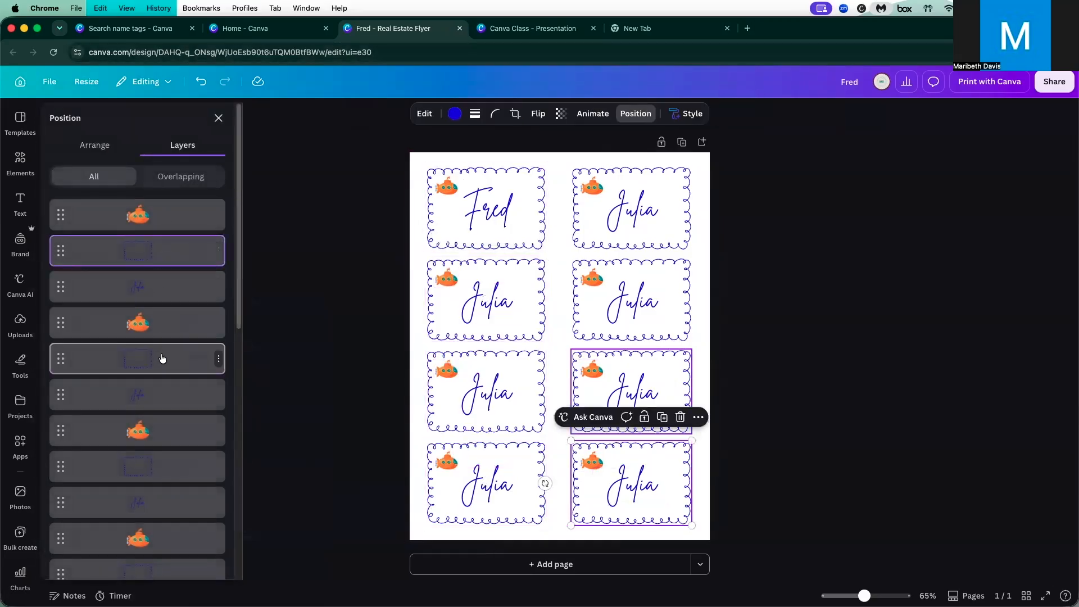
right_click(178, 257)
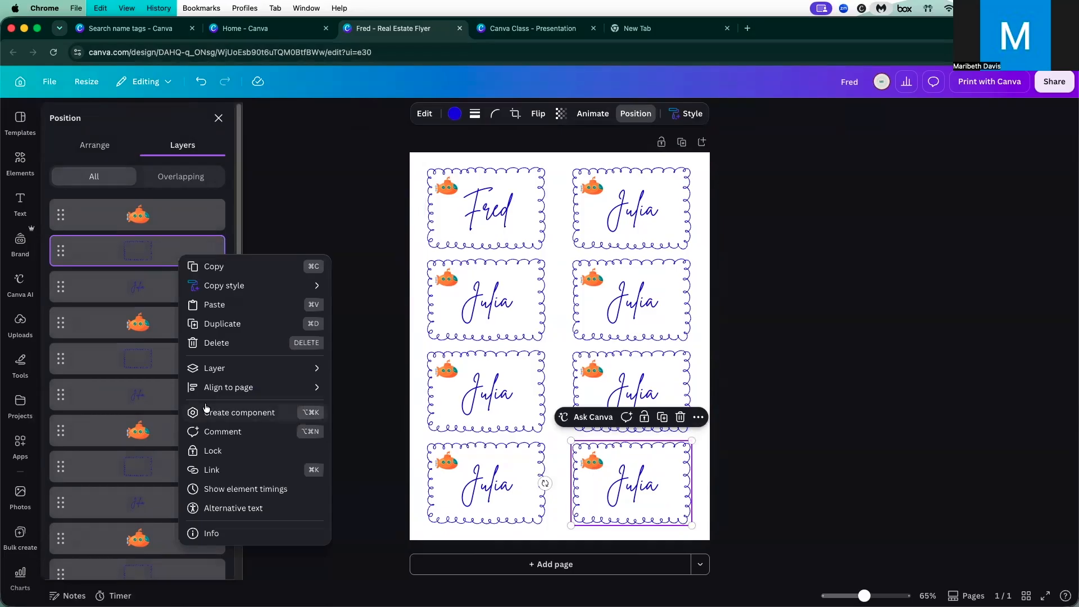
mouse_move(306, 368)
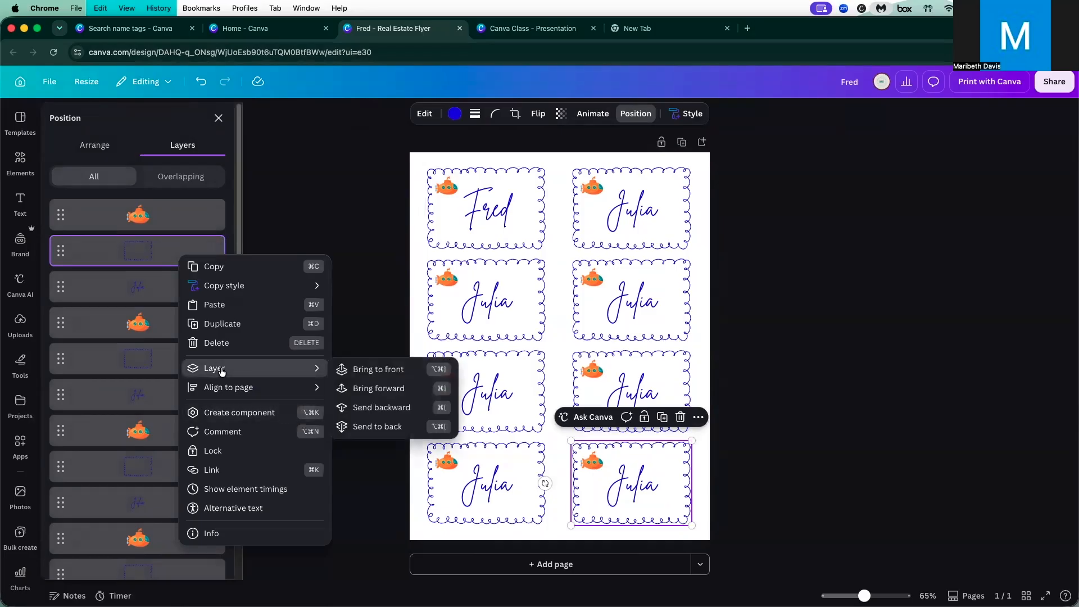
left_click(379, 427)
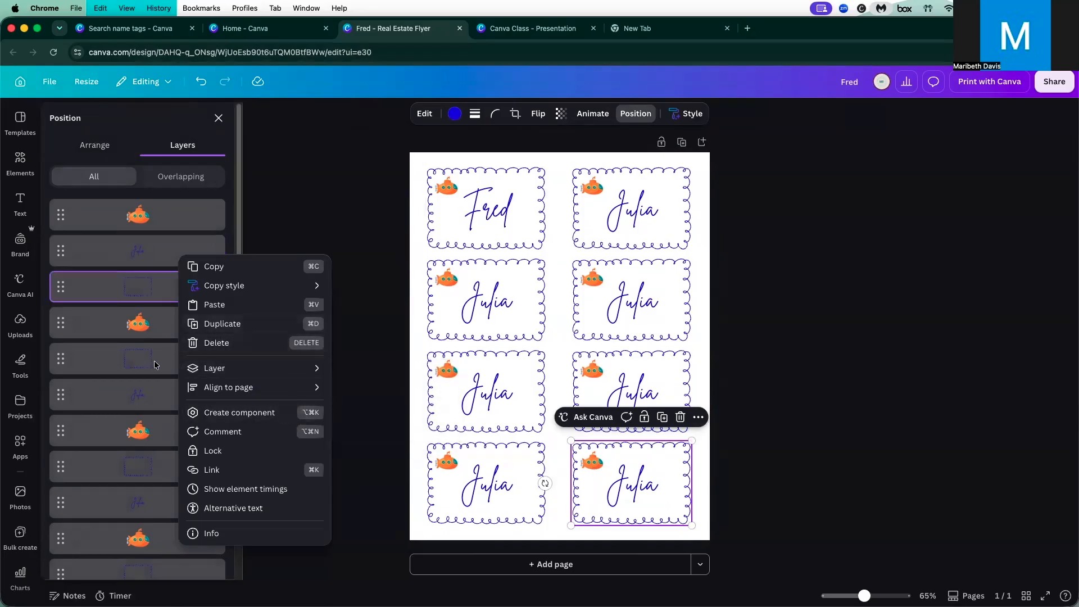
left_click(283, 208)
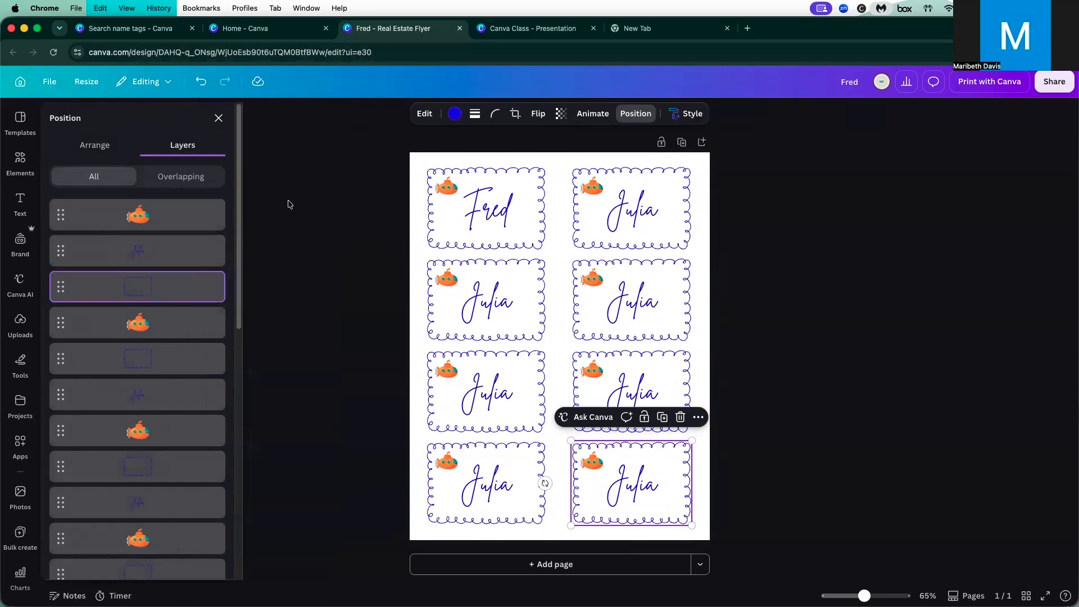
- Reorder the layers so the frames of the upper three tags in the second column sit behind their name texts
left_click(179, 361)
left_click_drag(175, 374, 183, 425)
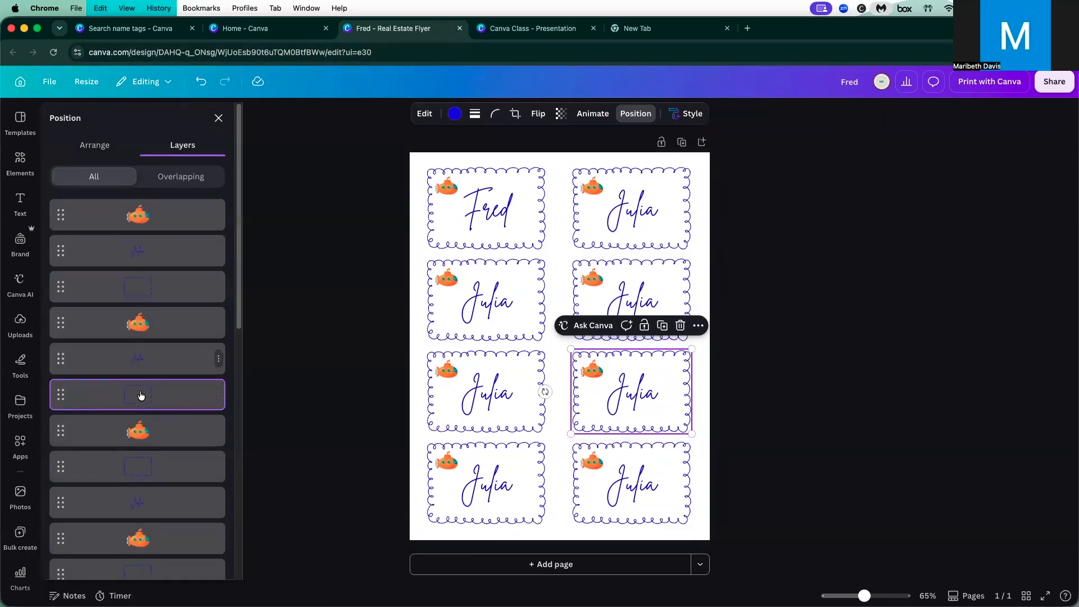
scroll(160, 441, "down", 2)
scroll(165, 432, "down", 3)
left_click_drag(186, 314, 184, 363)
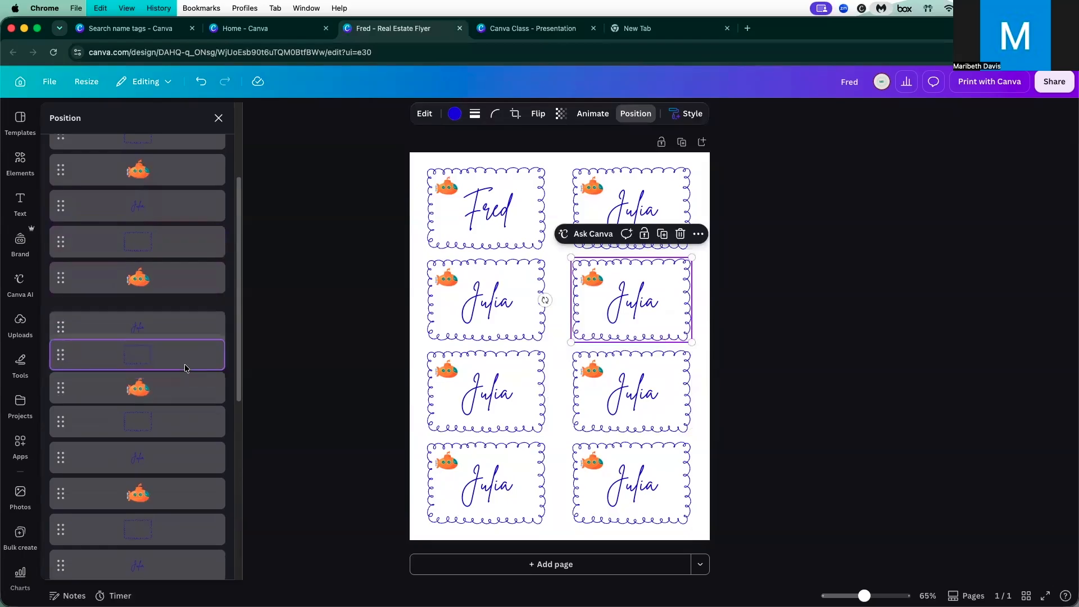
left_click_drag(177, 432, 176, 485)
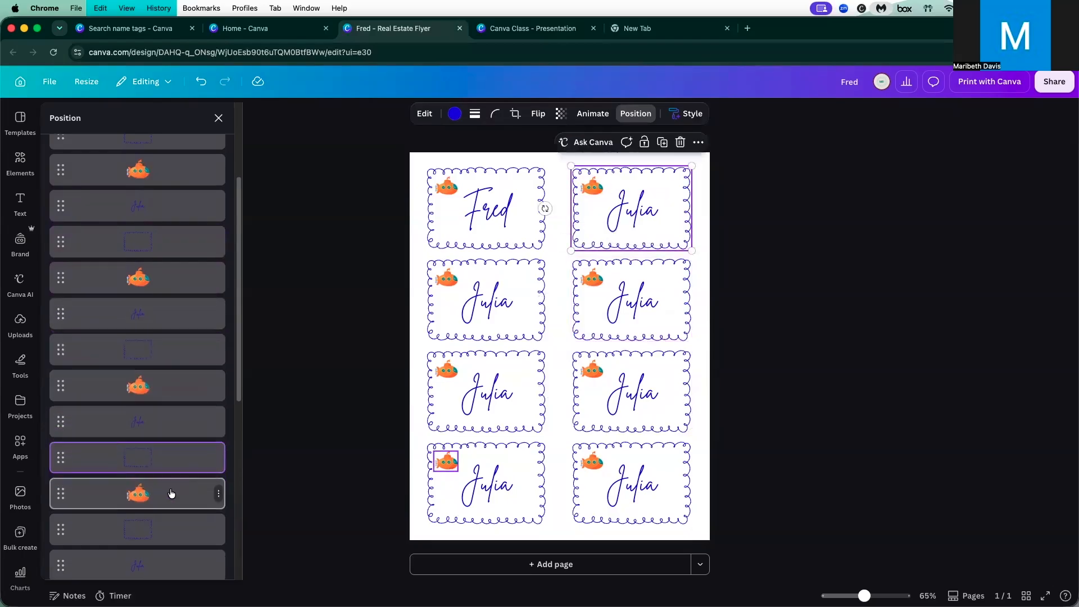
- Reorder the layers so the frames of the lower three tags in the first column sit behind their name texts
scroll(173, 386, "down", 6)
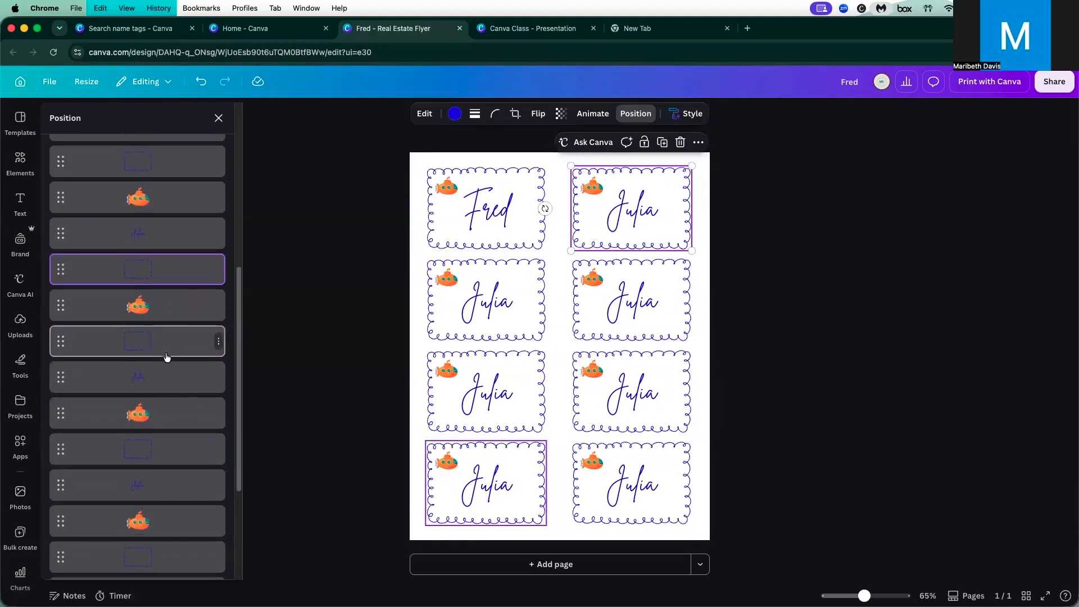
left_click_drag(169, 357, 168, 413)
left_click(492, 314)
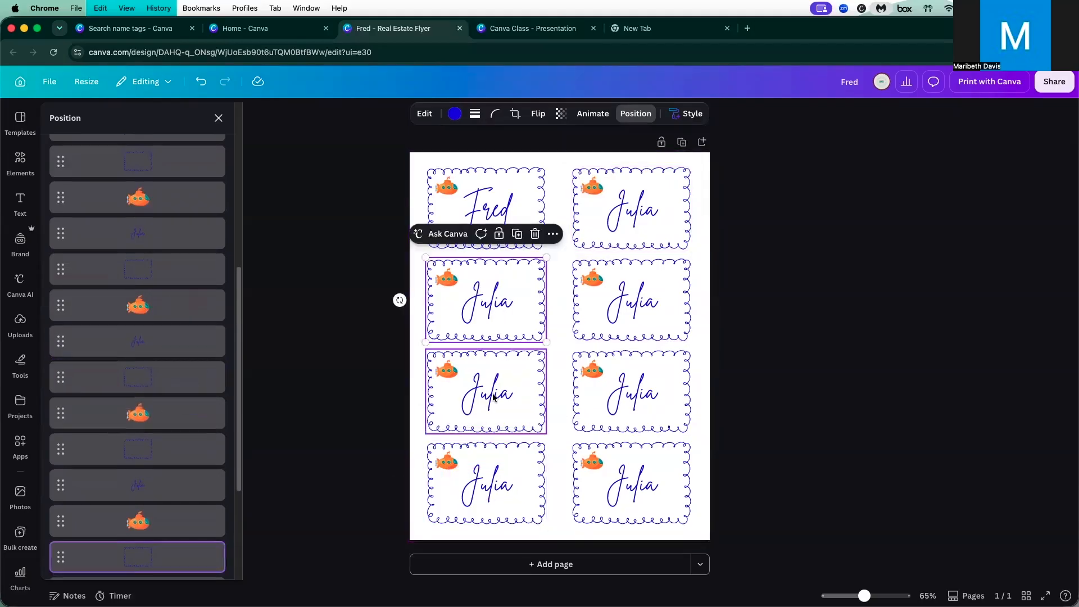
left_click(487, 408)
scroll(197, 451, "down", 3)
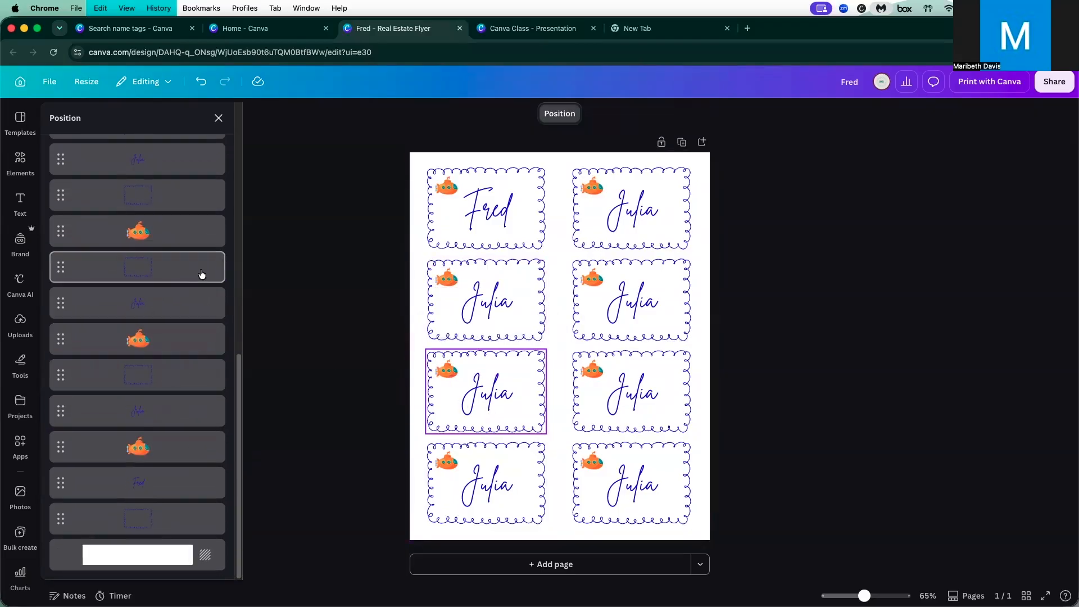
left_click_drag(163, 272, 161, 340)
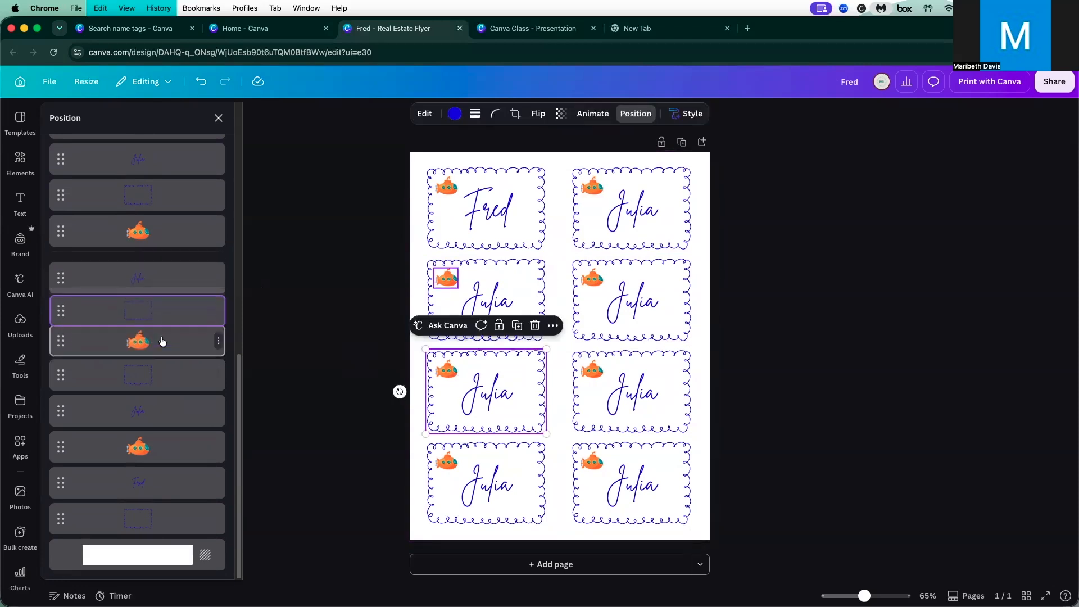
left_click(497, 399)
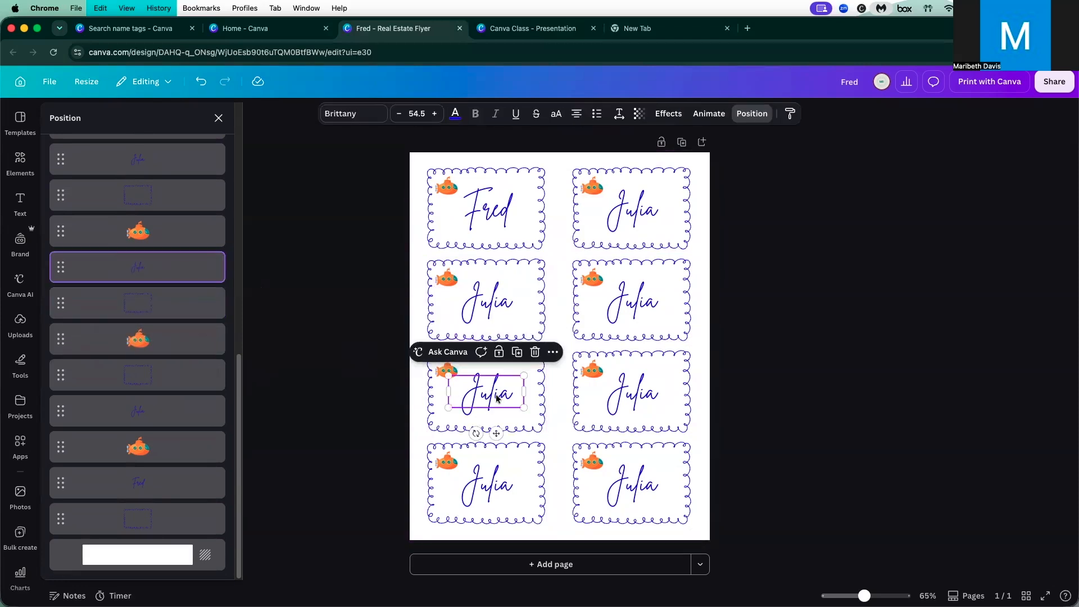
left_click(498, 303)
left_click_drag(157, 377, 158, 430)
- Replace the name text on the second tag in the first column with a different first name and deselect it
left_click(469, 300)
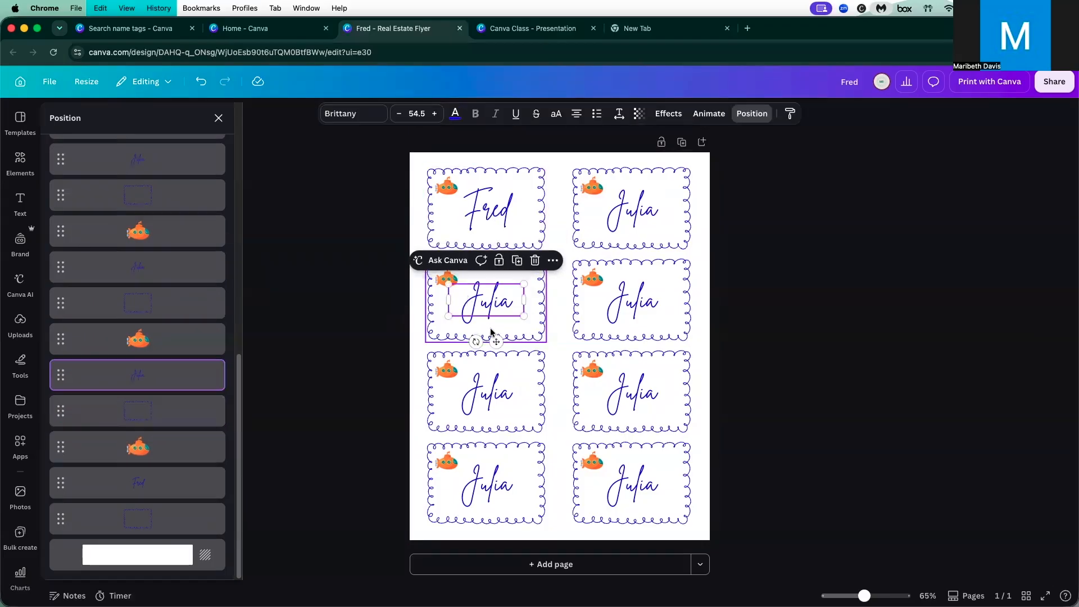
double_click(488, 300)
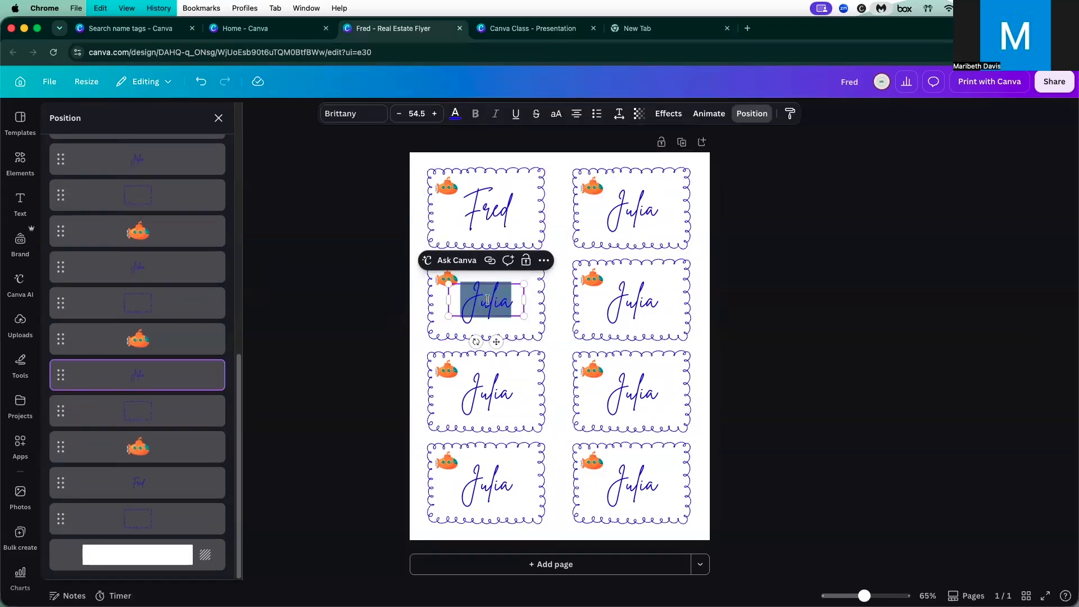
type("Sally")
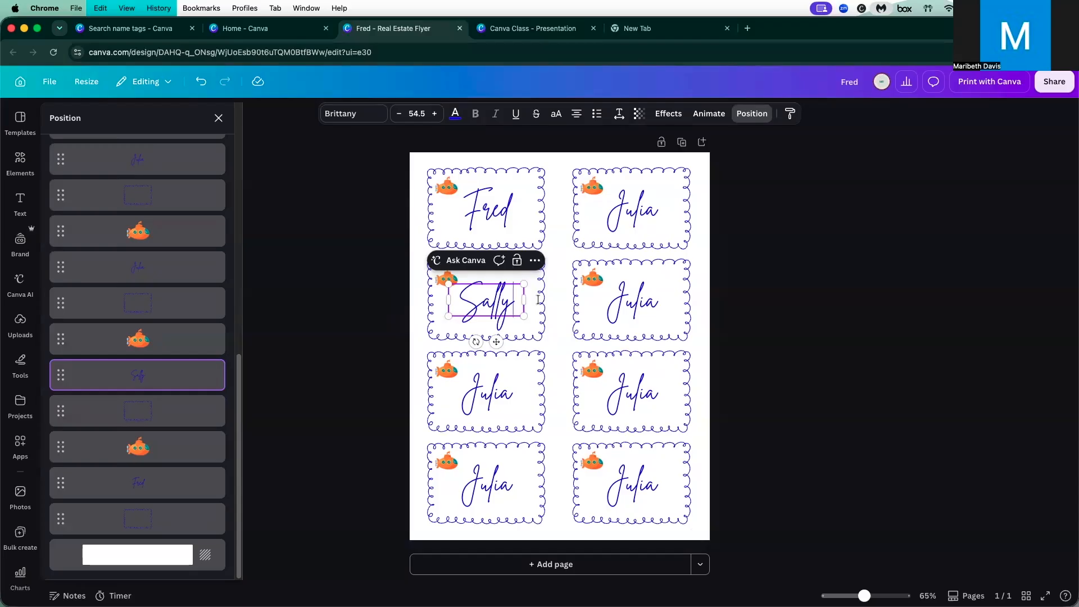
left_click(915, 305)
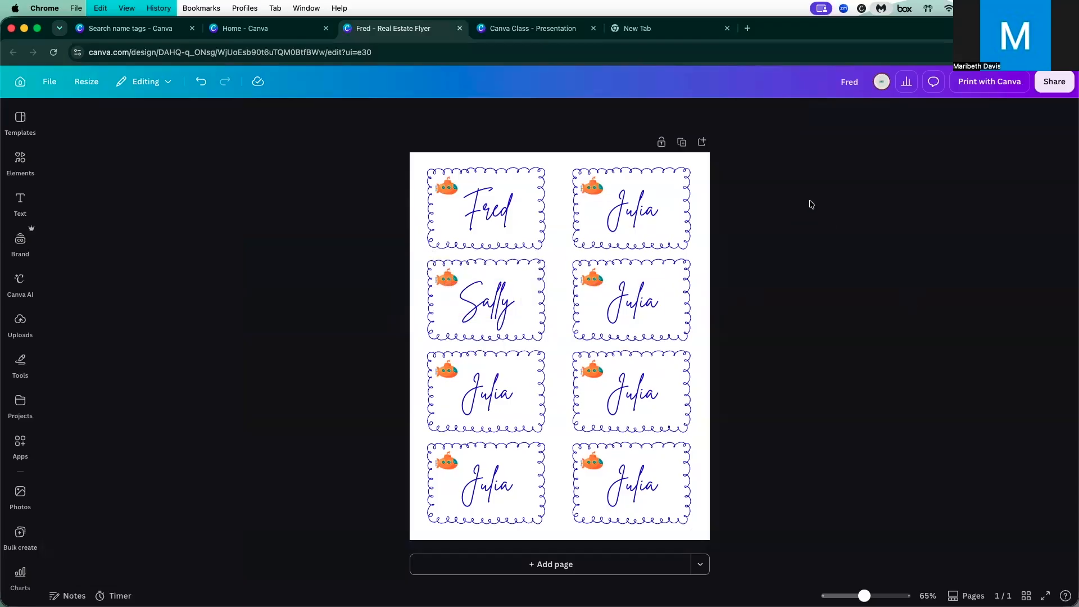
- Open the name tag design's download settings and check the available file types, keeping PDF
left_click(1056, 83)
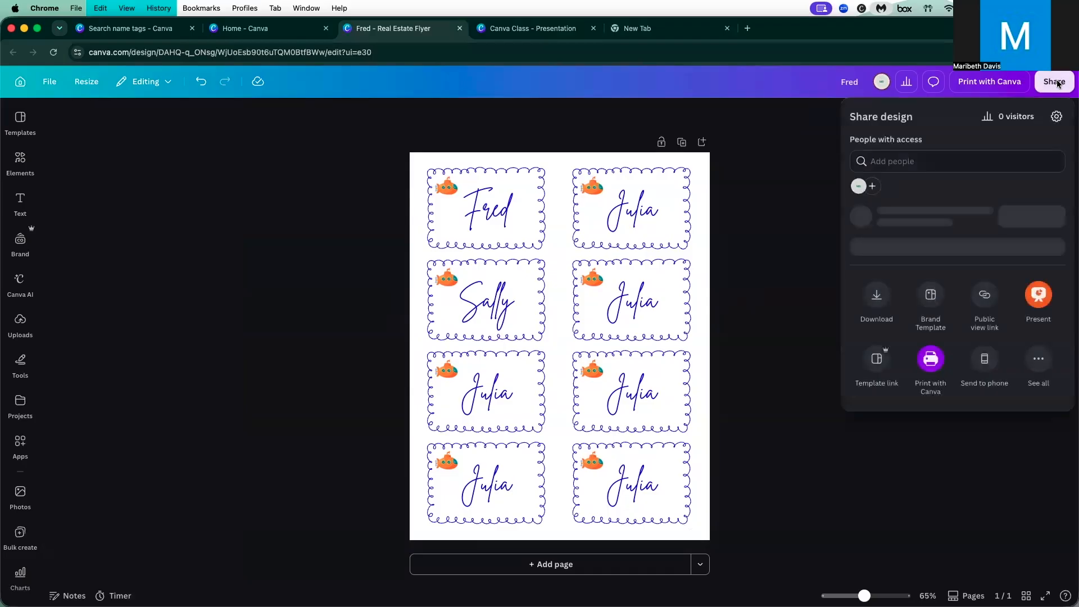
left_click(870, 352)
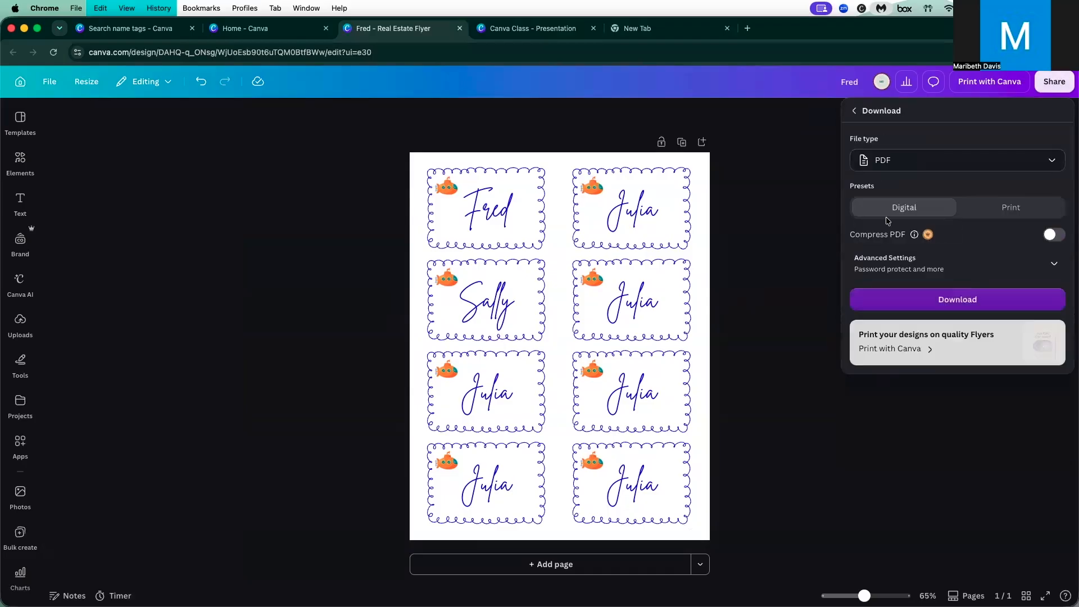
left_click(891, 161)
left_click(890, 161)
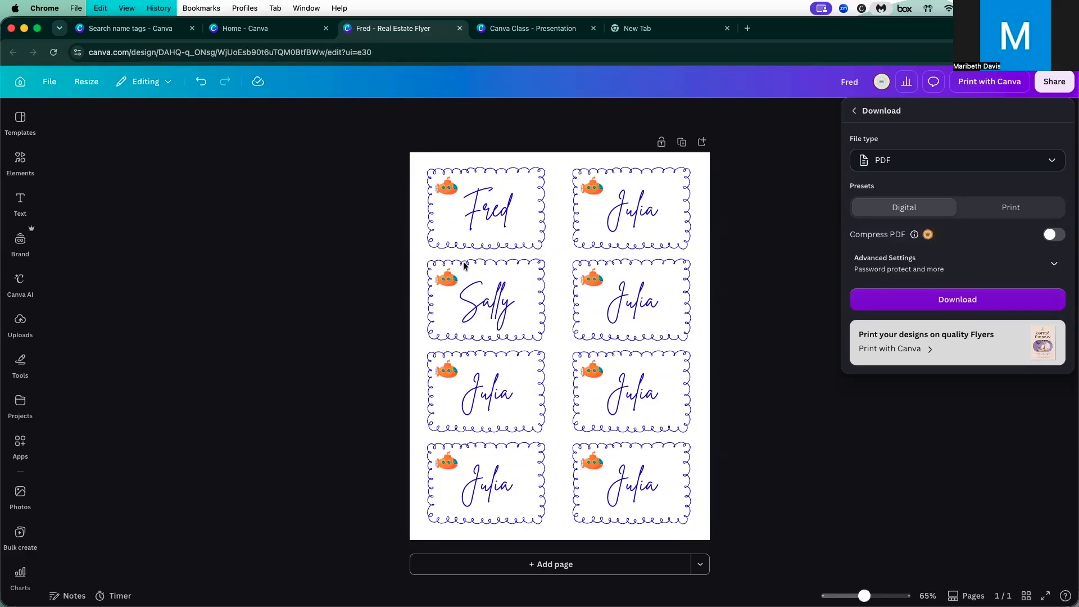
- Search the design's template library for "boomarks"
left_click(19, 122)
left_click(19, 119)
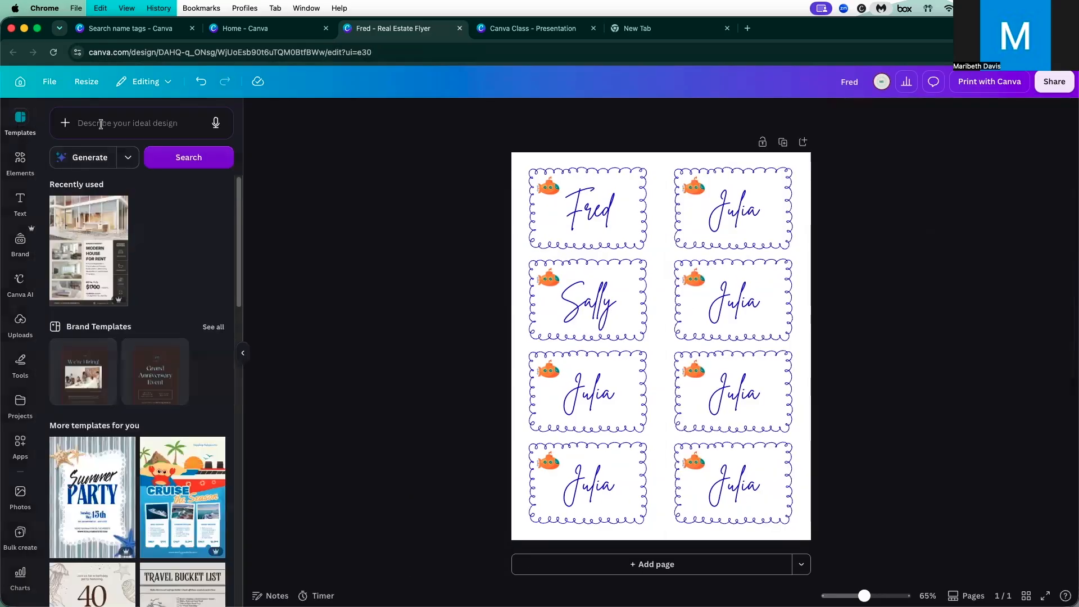
left_click(101, 124)
type("bok")
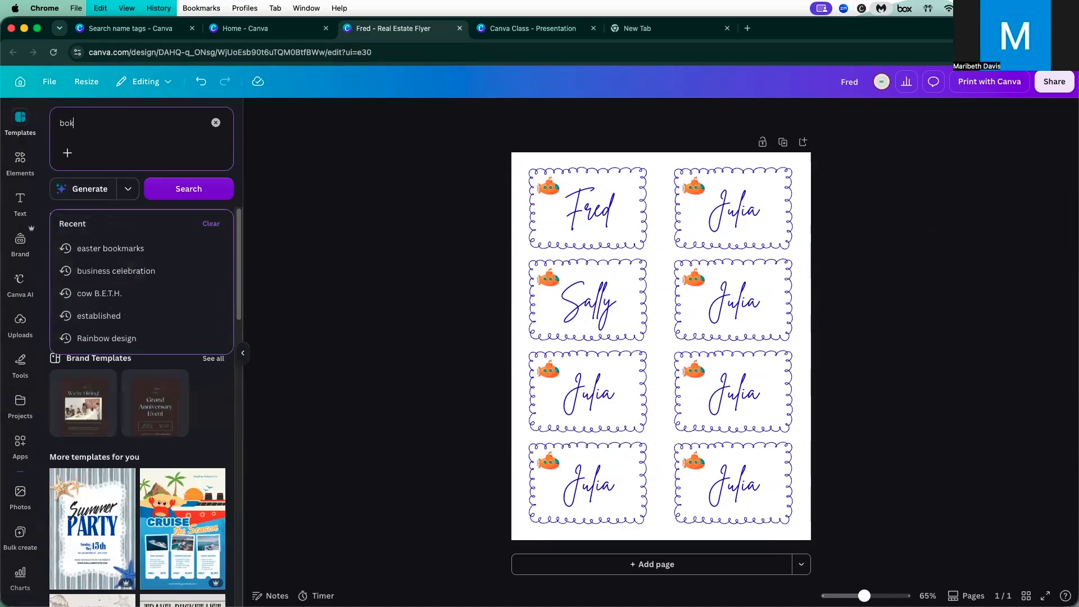
key("BackSpace")
type("omark")
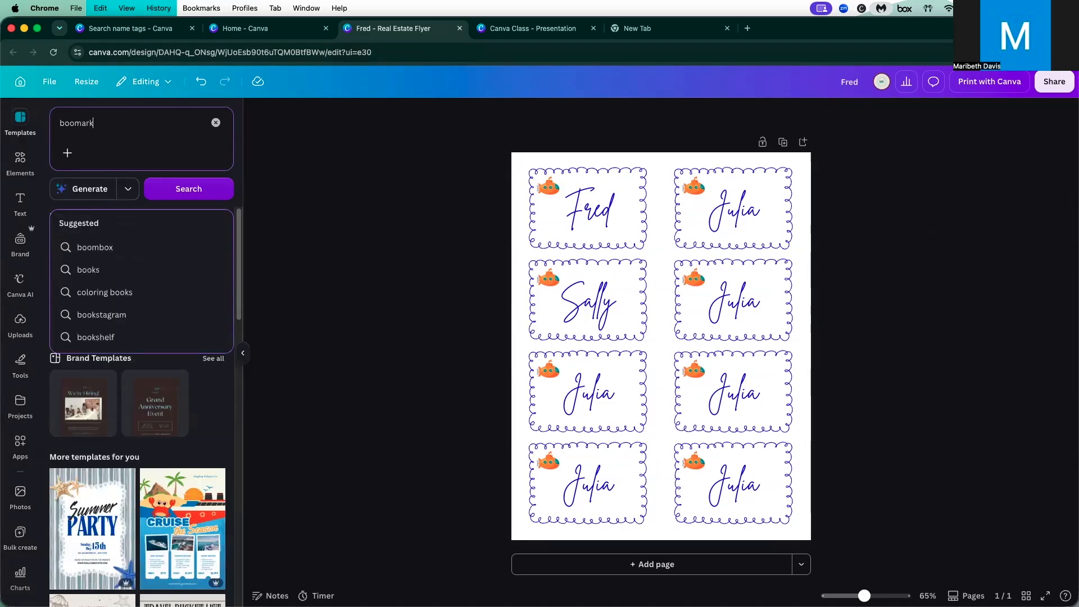
type("s")
key("Return")
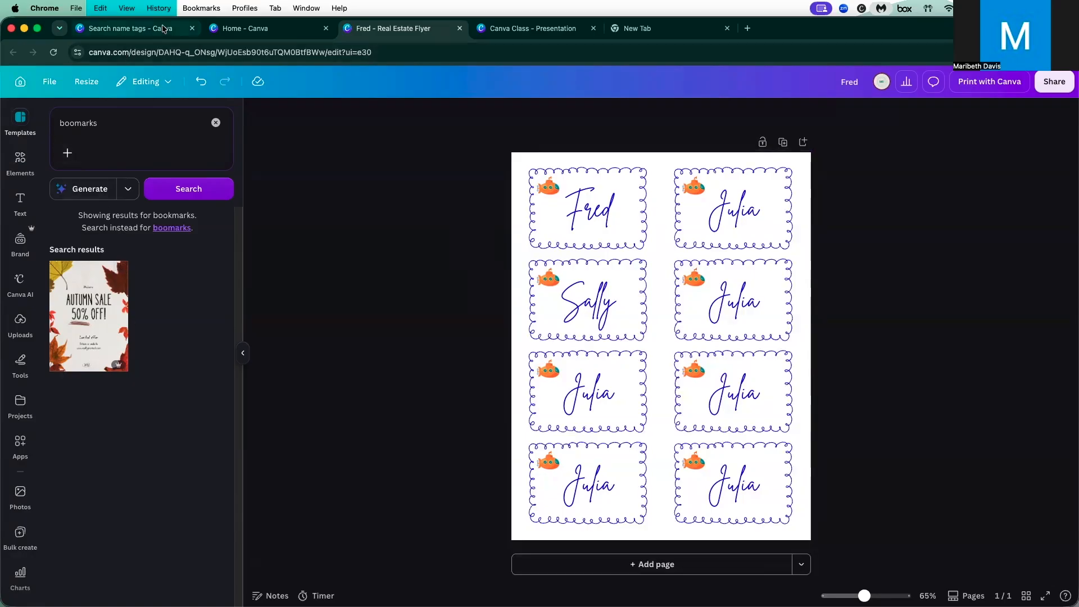
- On the Canva home page, dismiss the custom size dialog and search the templates for "bookmarks"
left_click(254, 28)
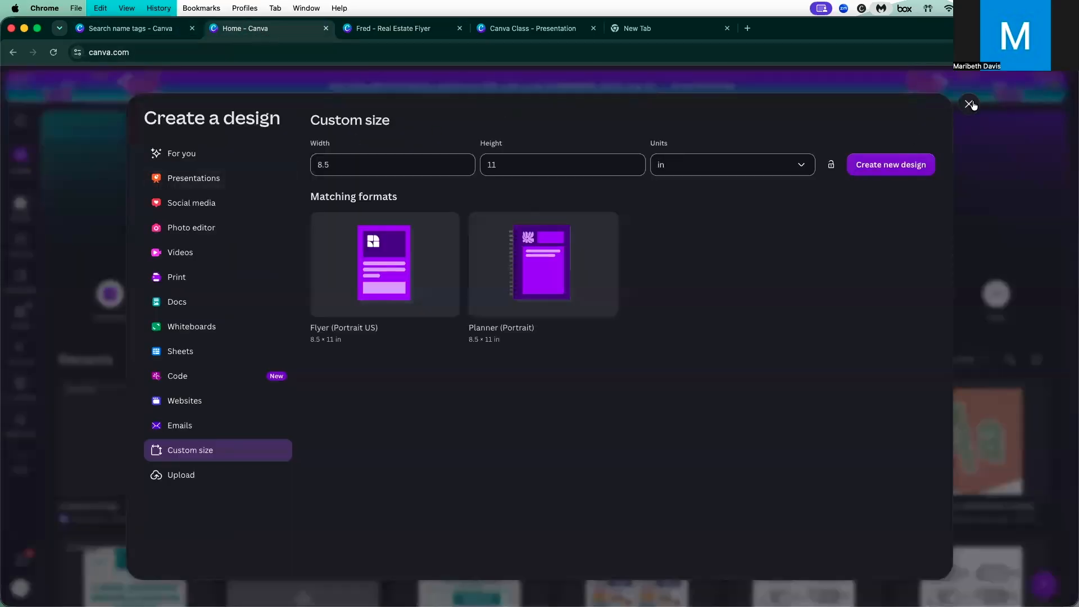
left_click(968, 103)
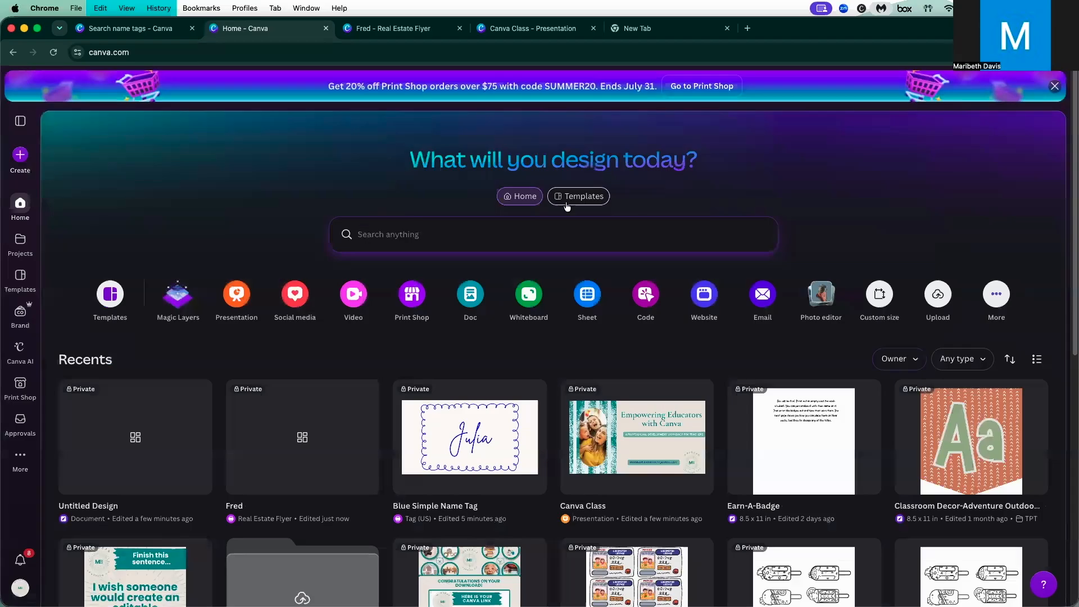
left_click(567, 200)
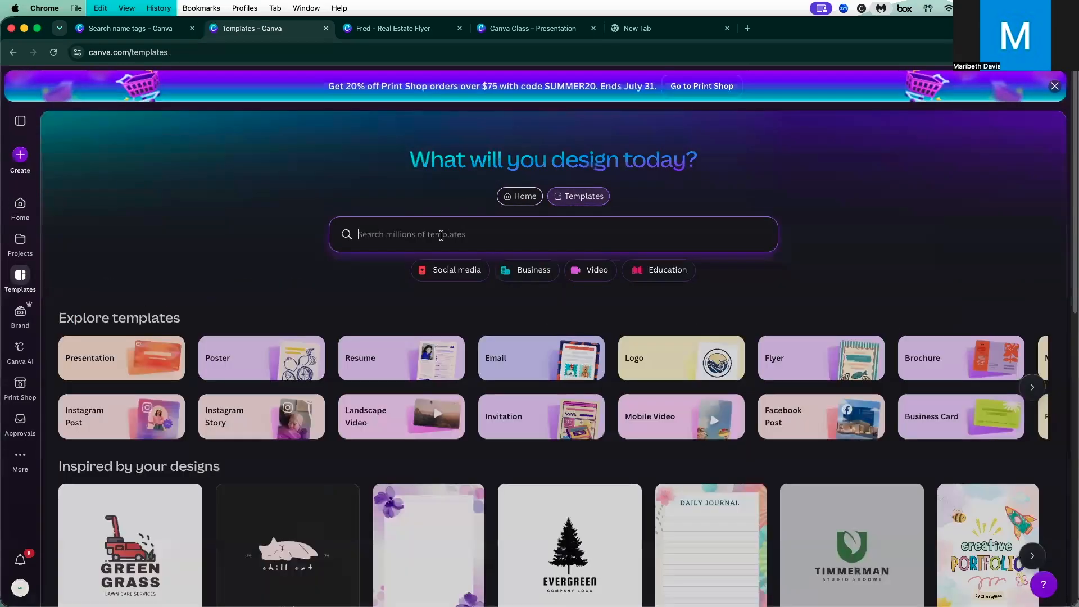
type("bookmarks")
key("Return")
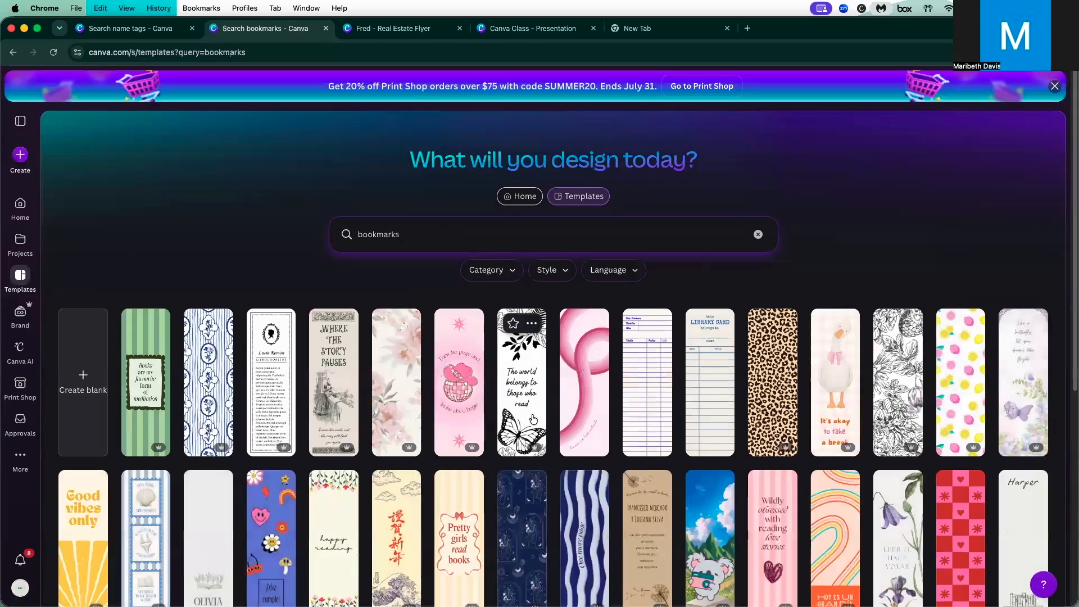
- Switch to the Canva Class presentation and open its page 6, "Adding Text & Images"
left_click(506, 29)
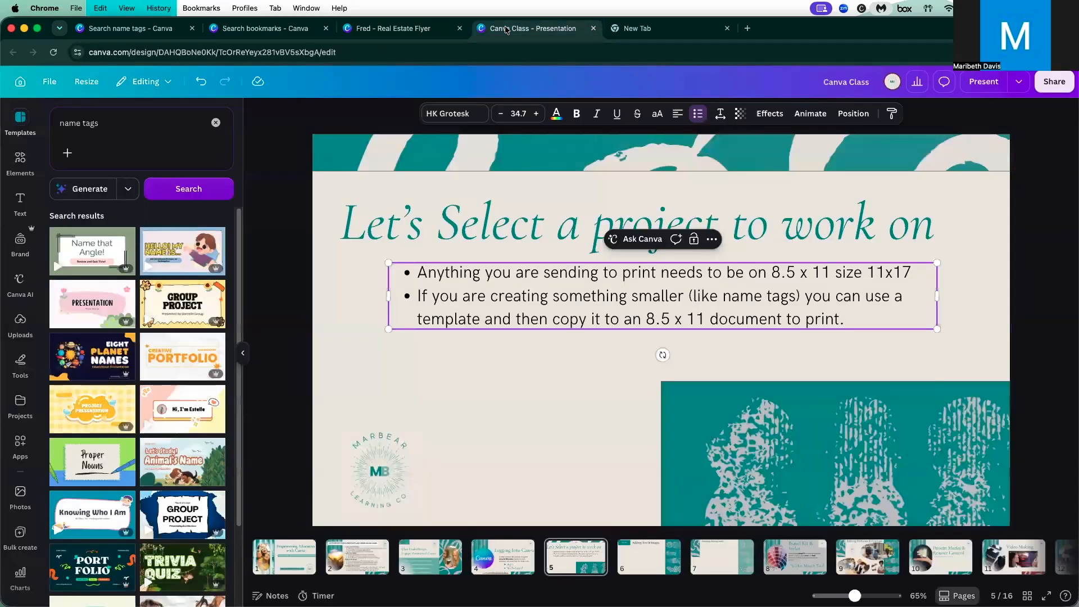
left_click(402, 39)
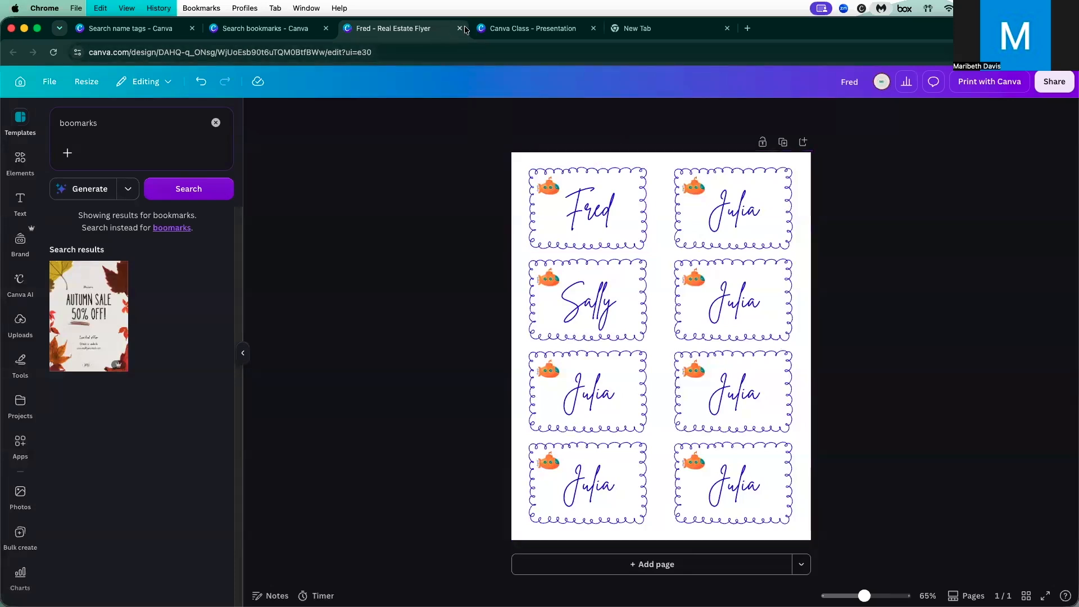
left_click(507, 29)
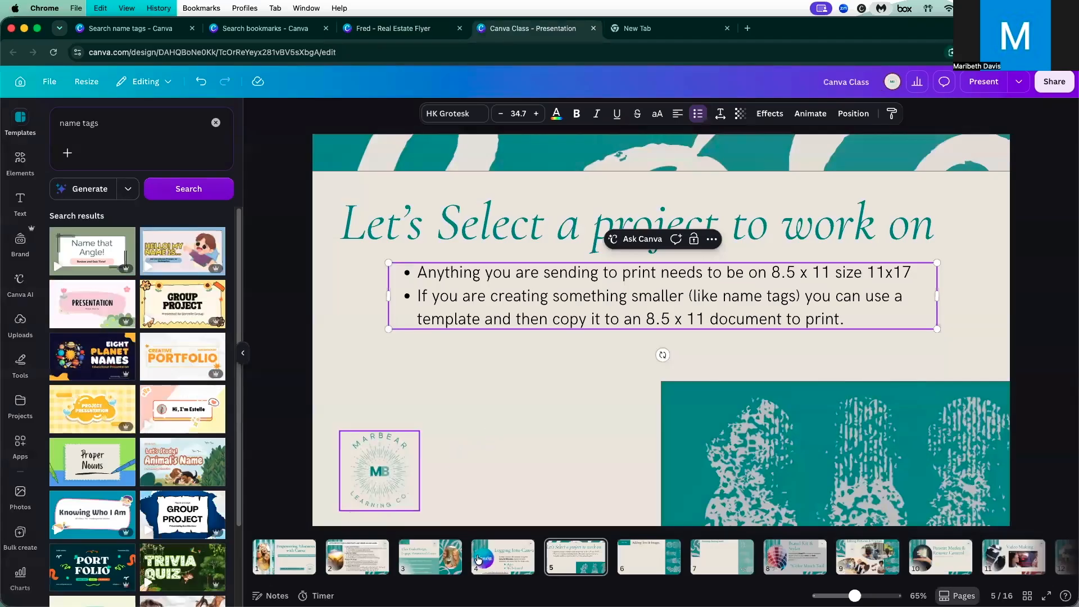
left_click(638, 566)
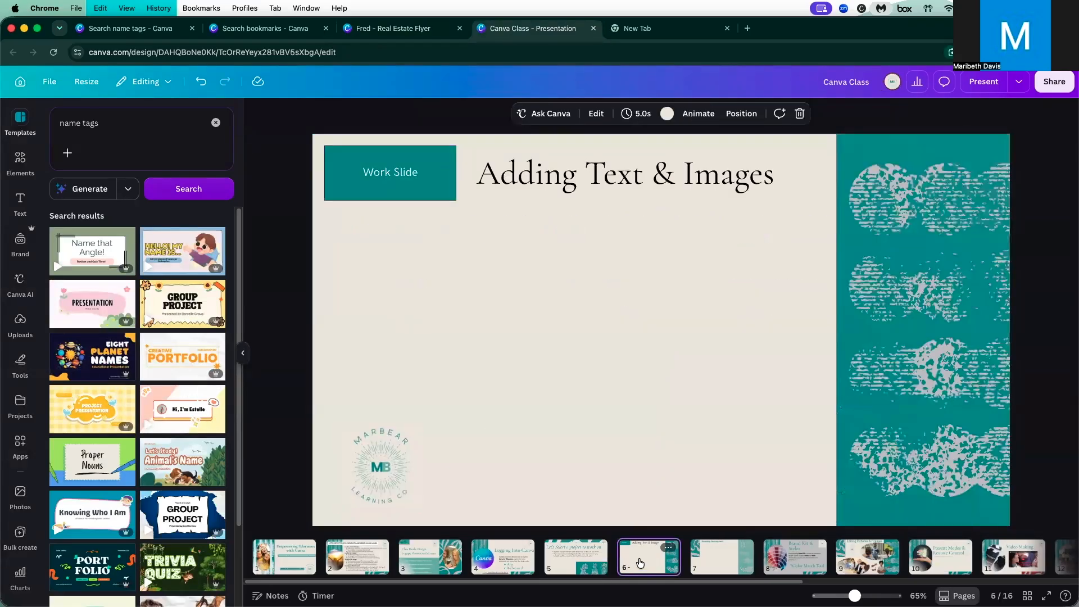
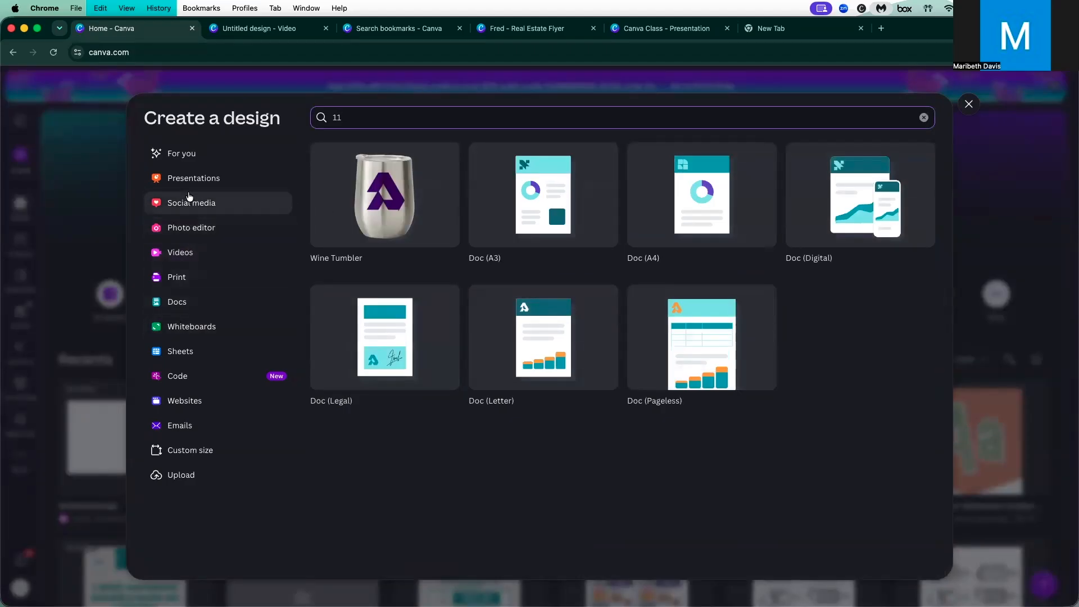
- Create a new custom-size design 11 in wide and 17 in high
left_click(203, 458)
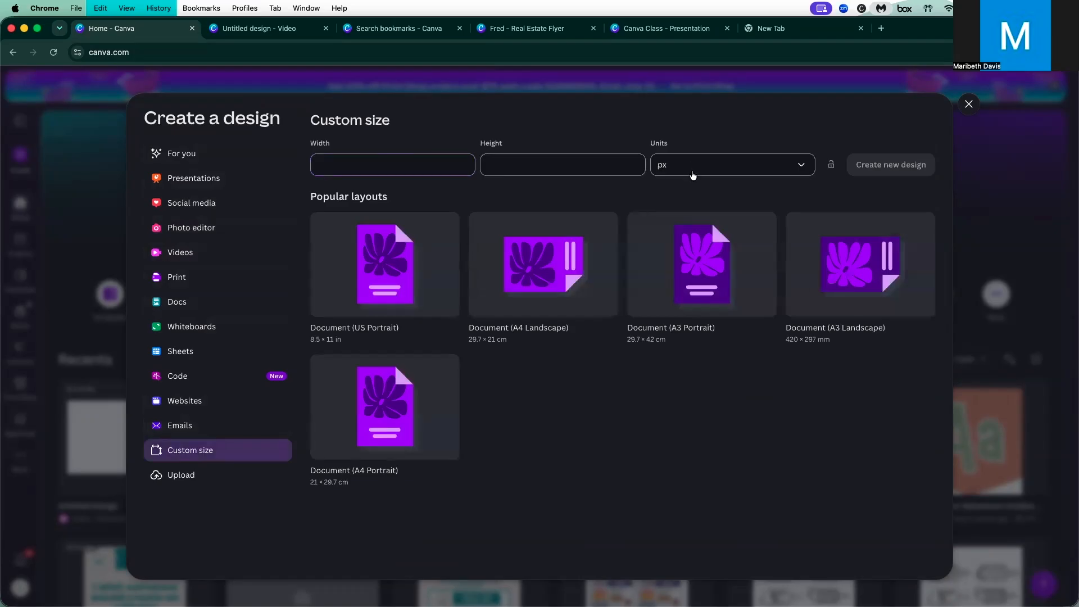
left_click(692, 174)
left_click(689, 219)
type("11")
key("Tab")
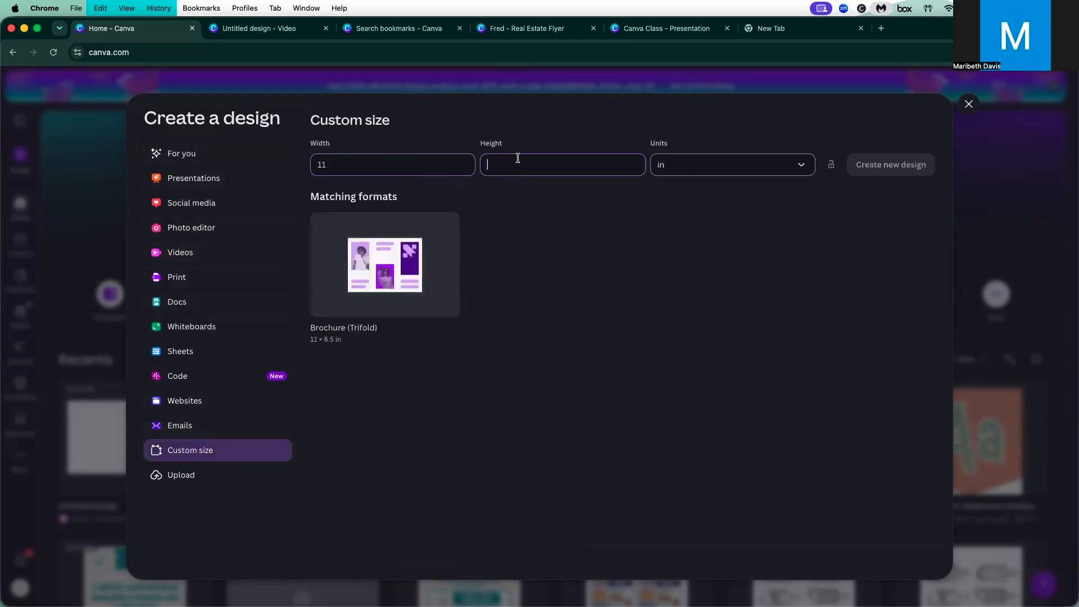
type("17")
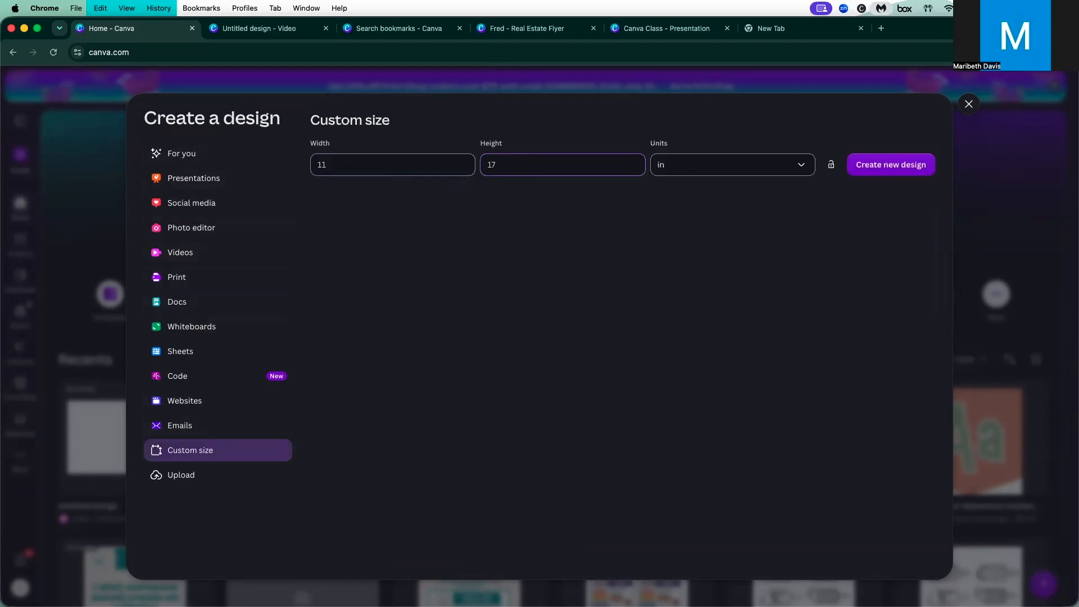
left_click(859, 165)
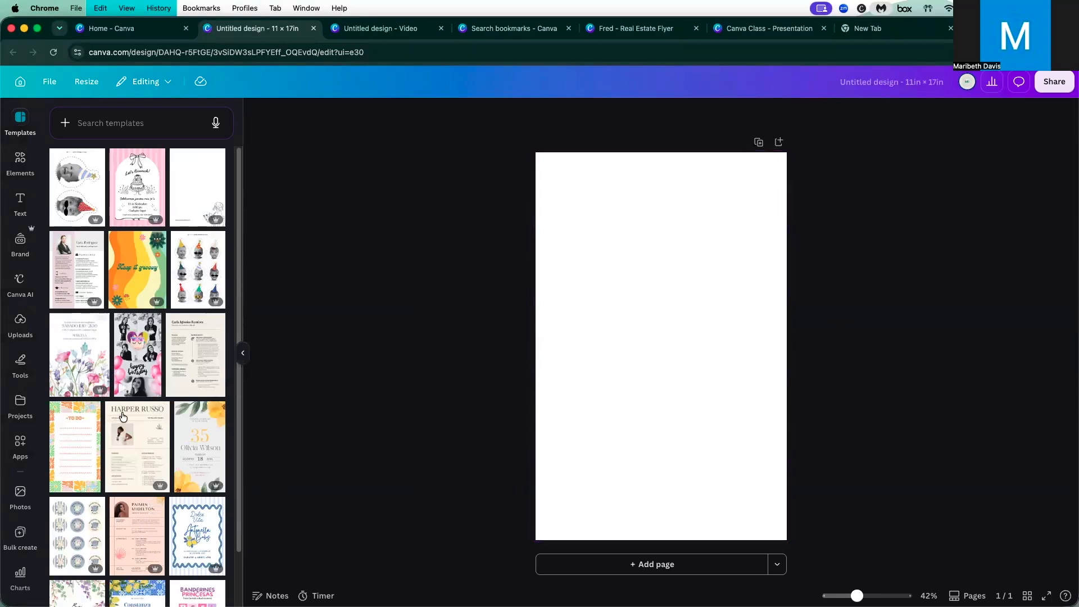
- Apply the "Keep it groovy" retro poster template to the blank page and check that its flowers can be selected individually
left_click(128, 270)
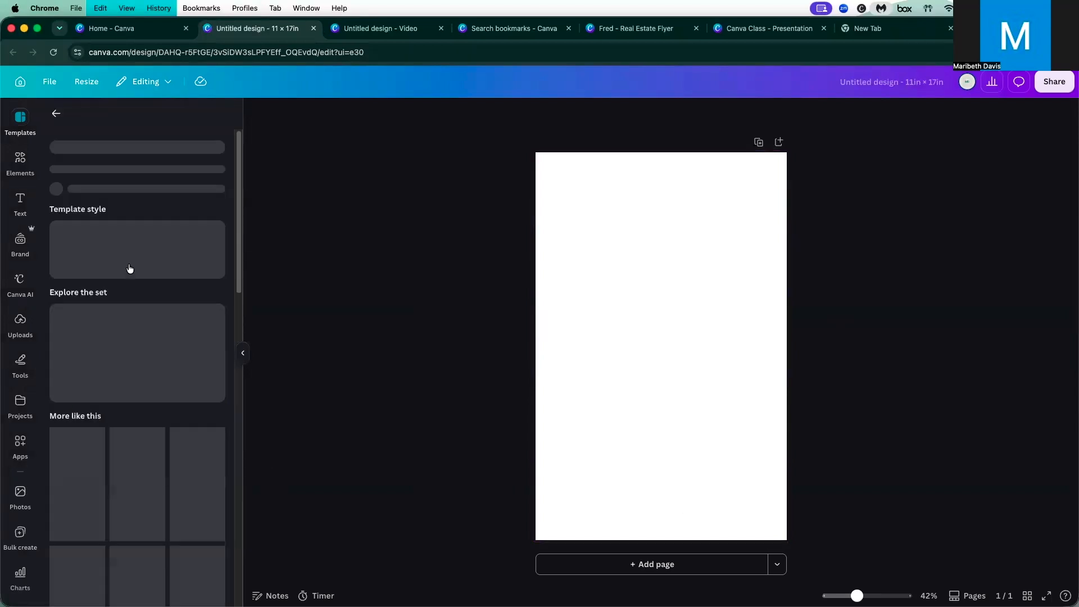
left_click(942, 274)
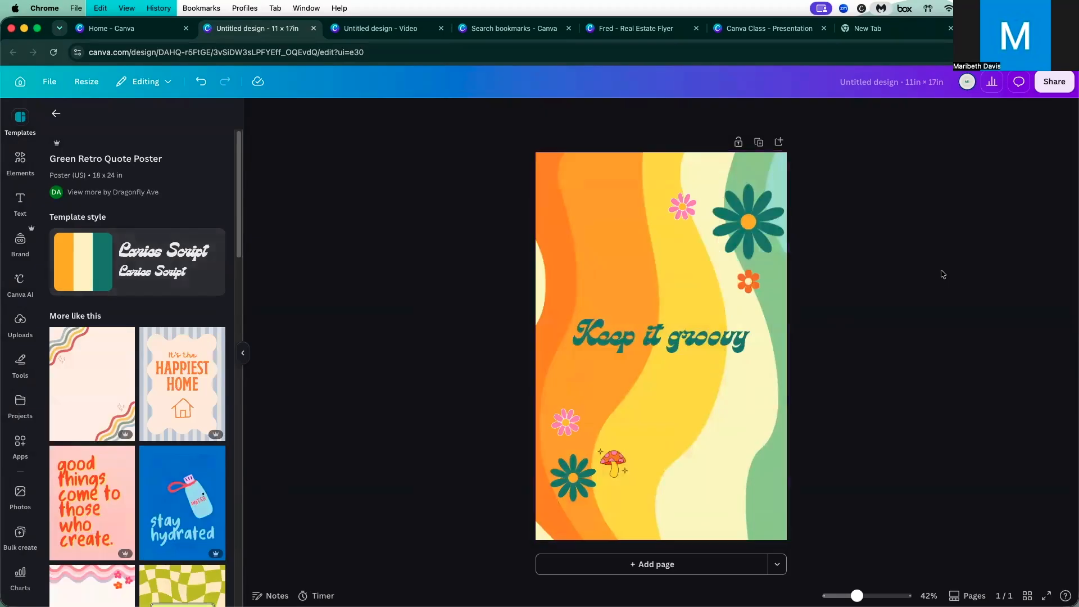
left_click(748, 240)
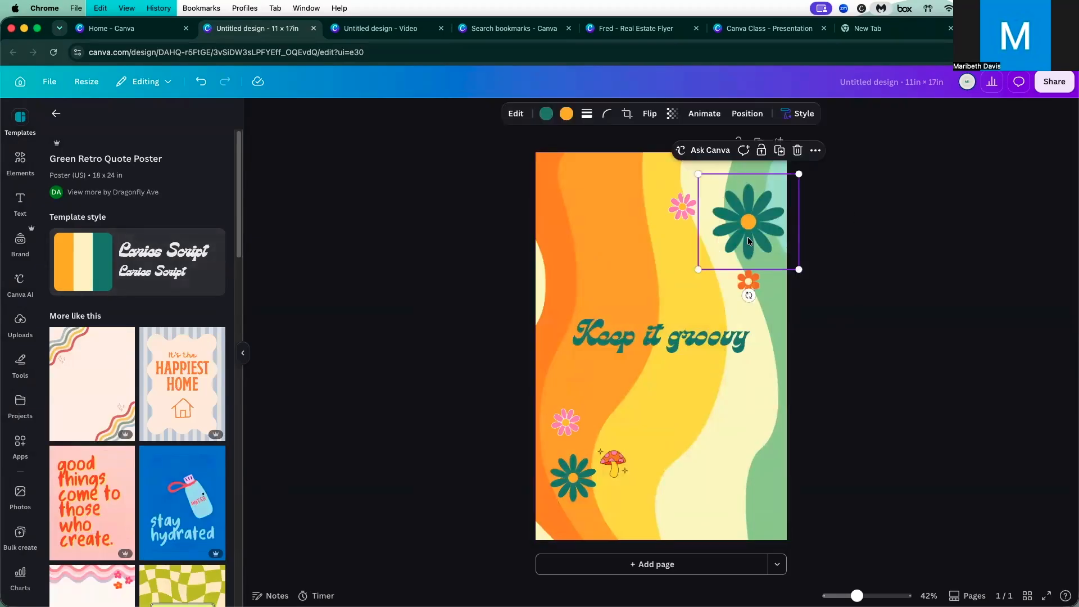
left_click(749, 280)
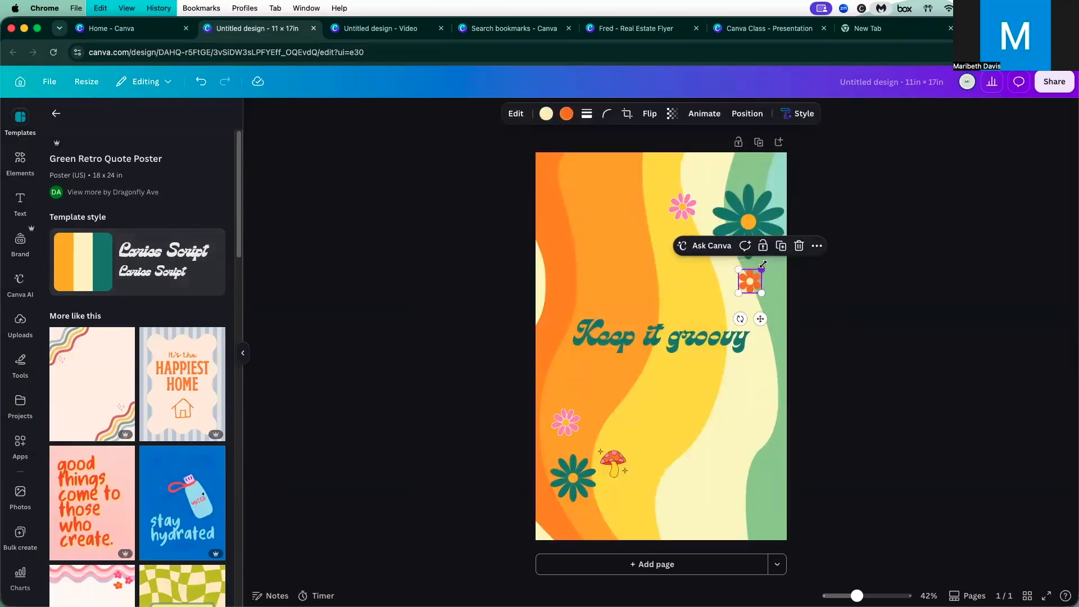
left_click(870, 182)
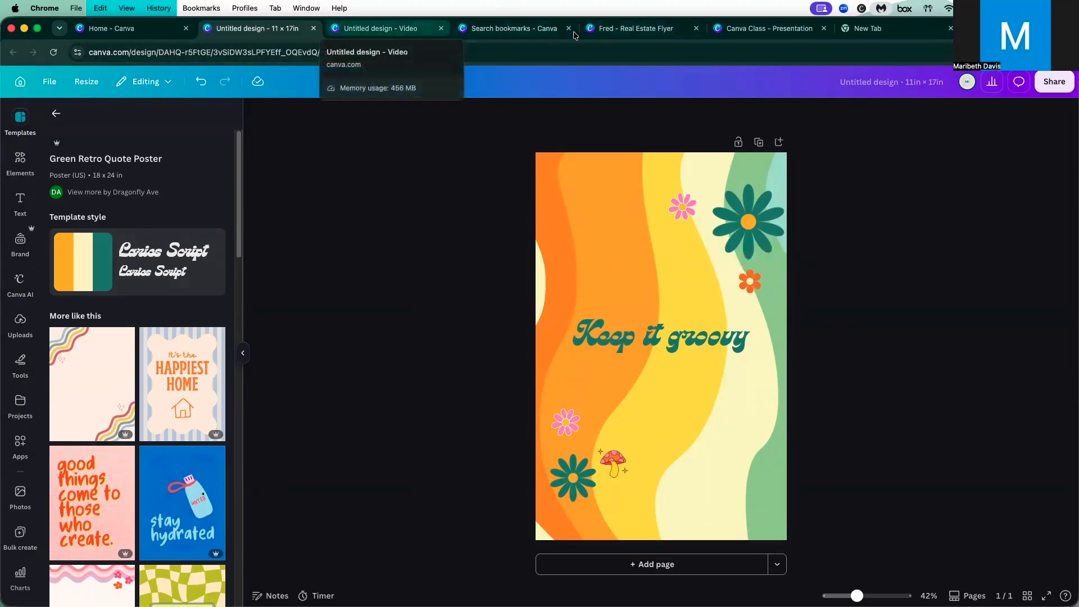
- Look through the open class presentation and bookmark template results, and return to the name tag flyer design
left_click(761, 30)
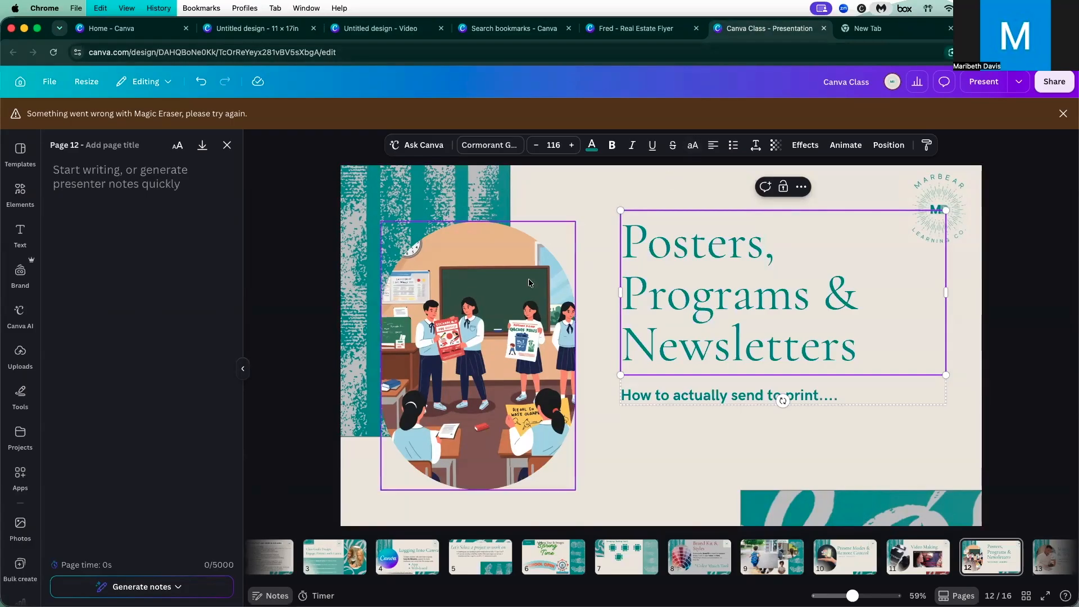
left_click(515, 30)
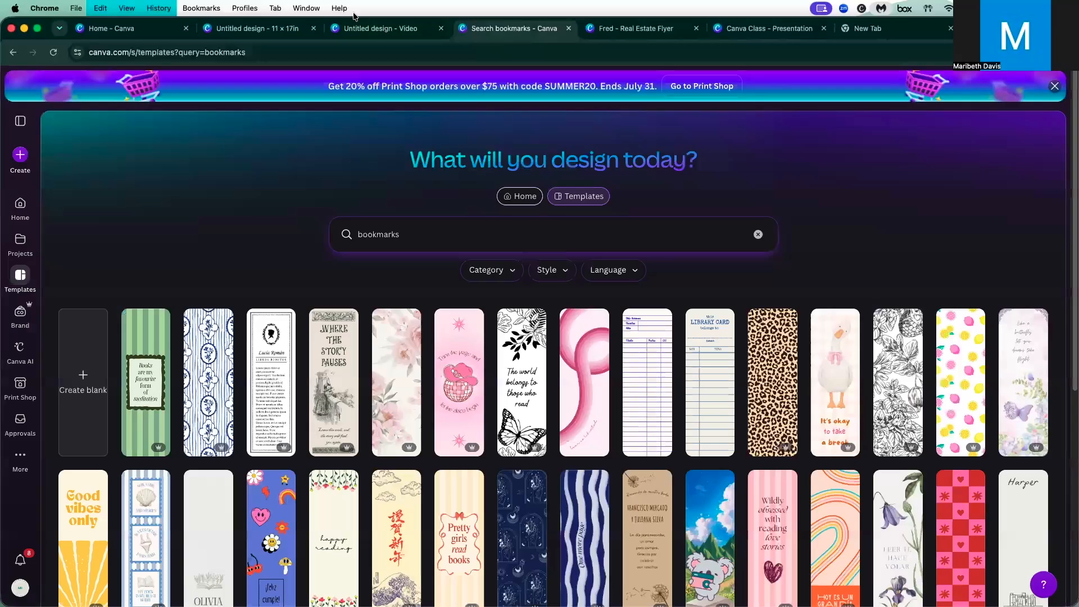
left_click(337, 26)
left_click(279, 35)
left_click(544, 31)
left_click(661, 35)
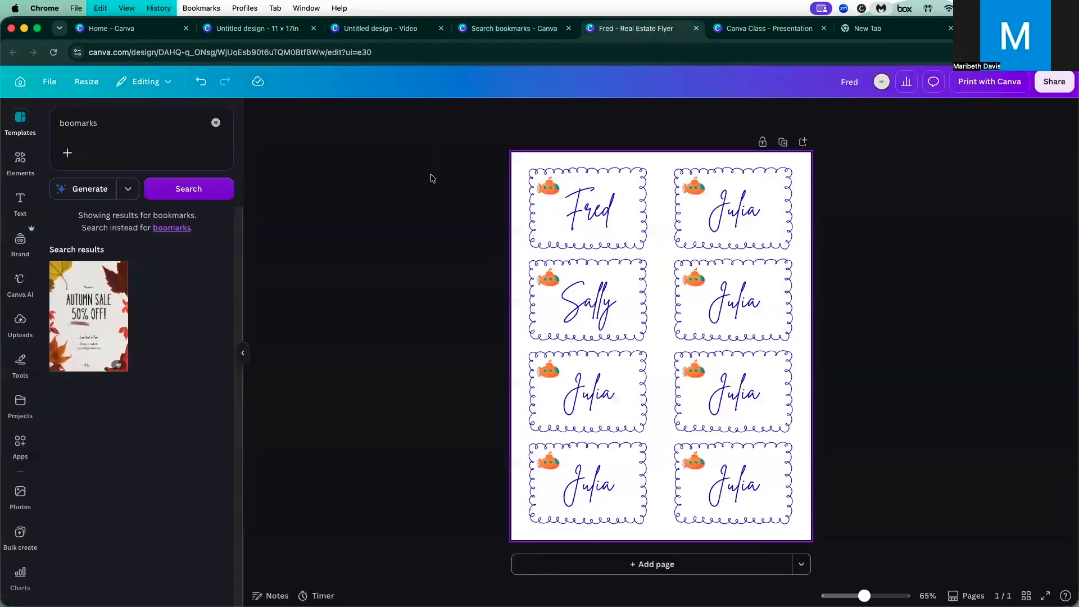
left_click_drag(452, 147, 870, 533)
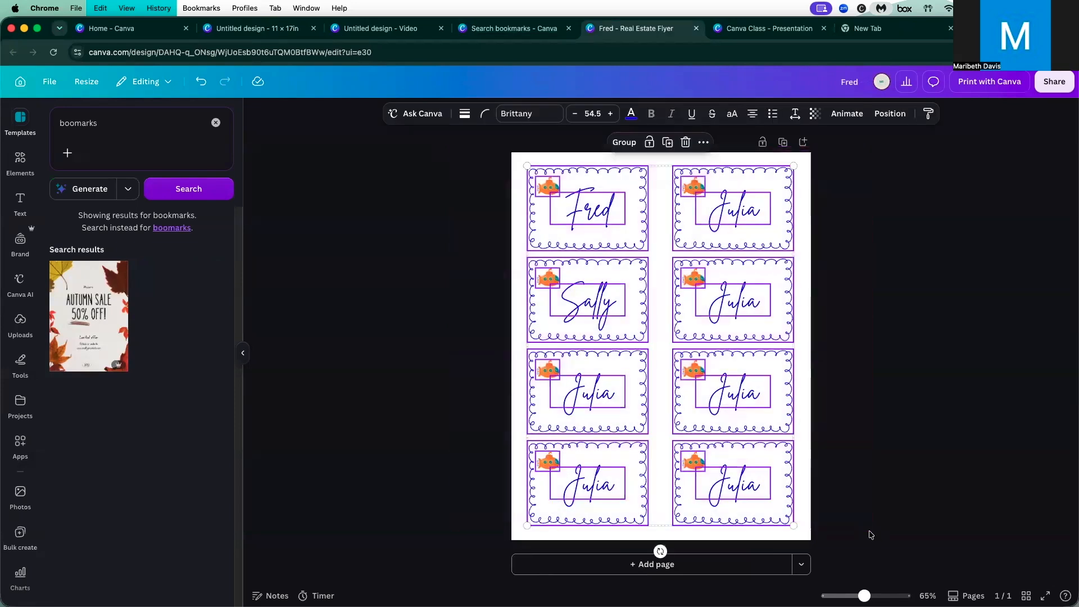
key("Delete")
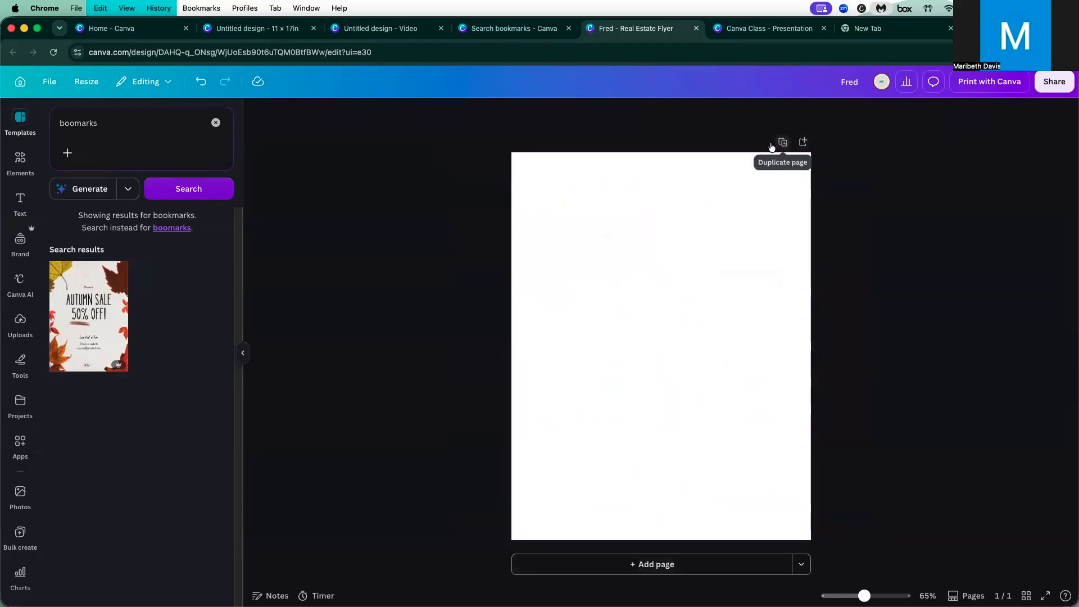
left_click(201, 81)
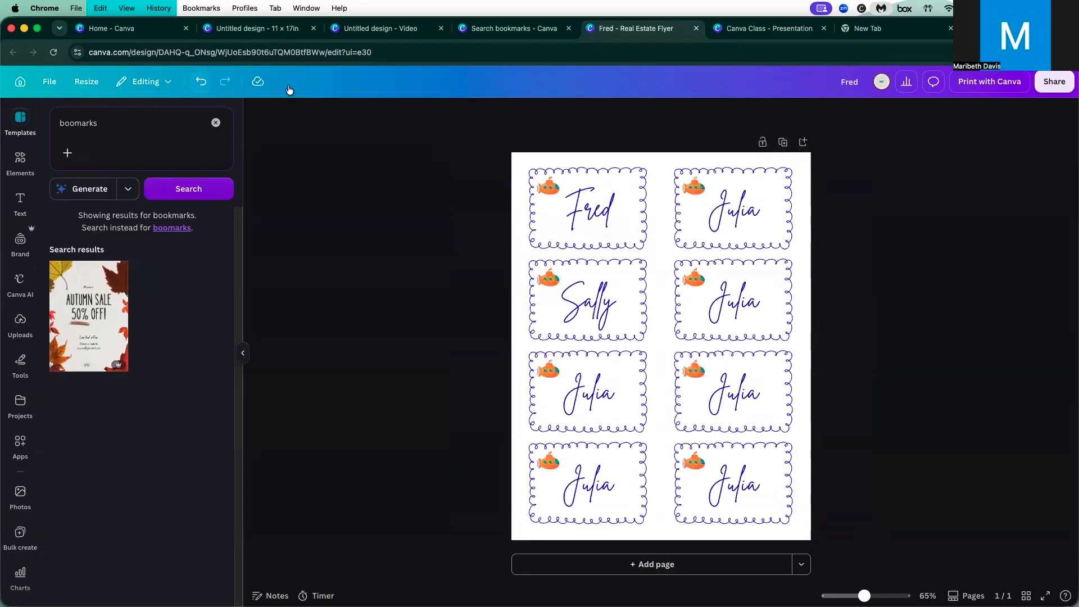
- Duplicate the page of eight name tags as a second page
left_click(782, 142)
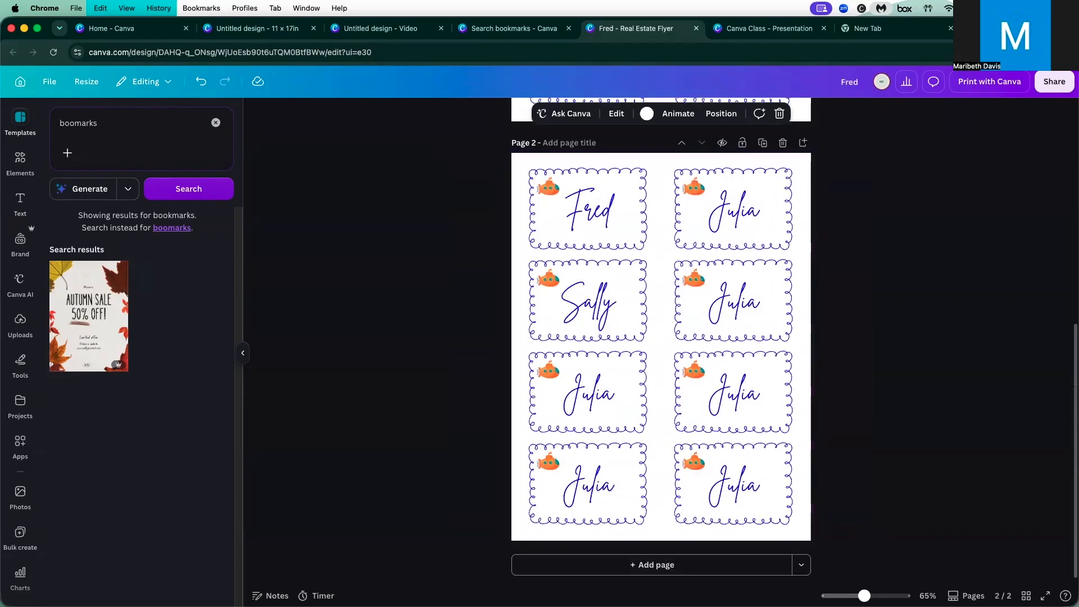
scroll(807, 470, "up", 8)
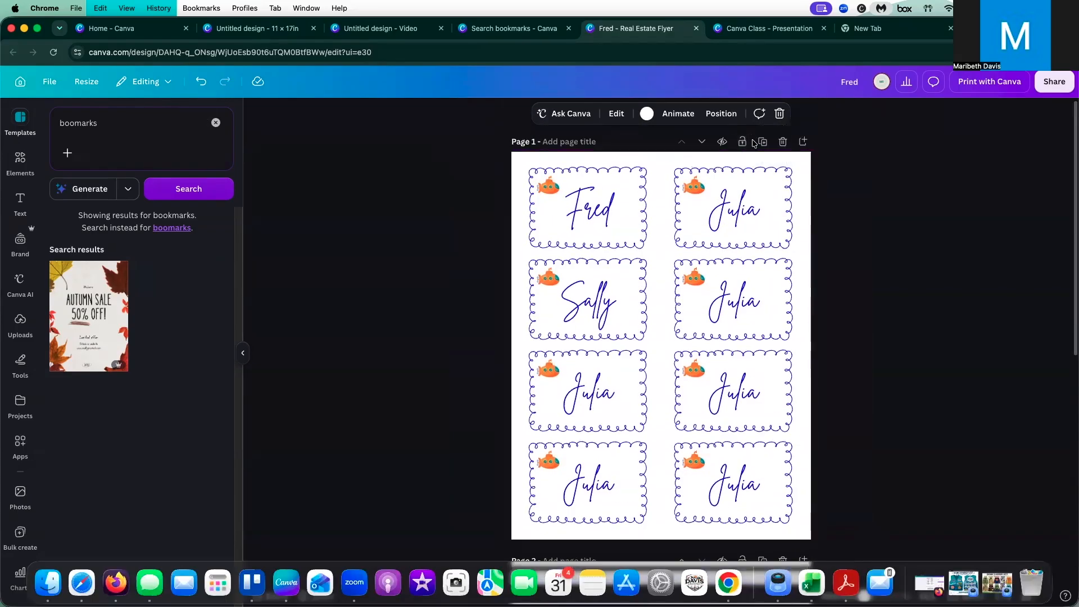
left_click(761, 142)
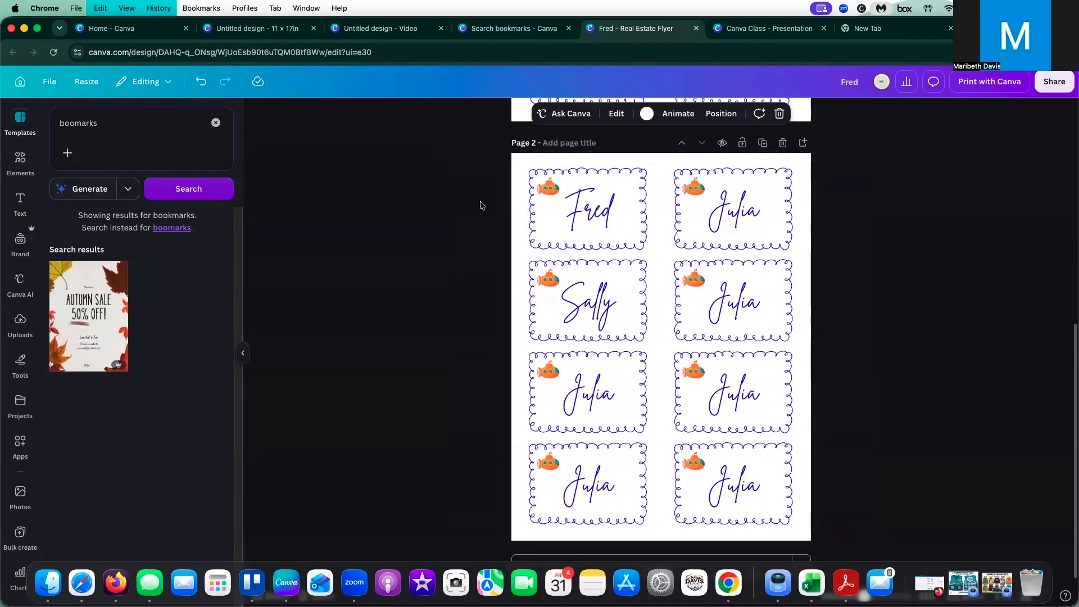
- Search the templates for "newsletter" and apply the "Blue And White Simple Minimalist Modern Newsletter Flyer A4" template to a new third page
left_click(68, 121)
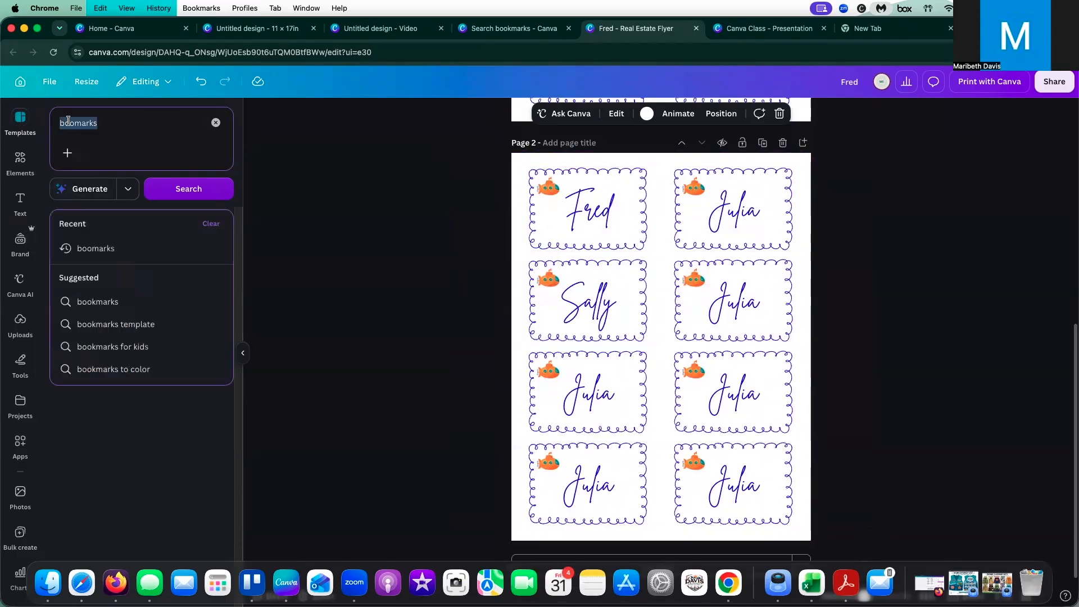
type("newsle")
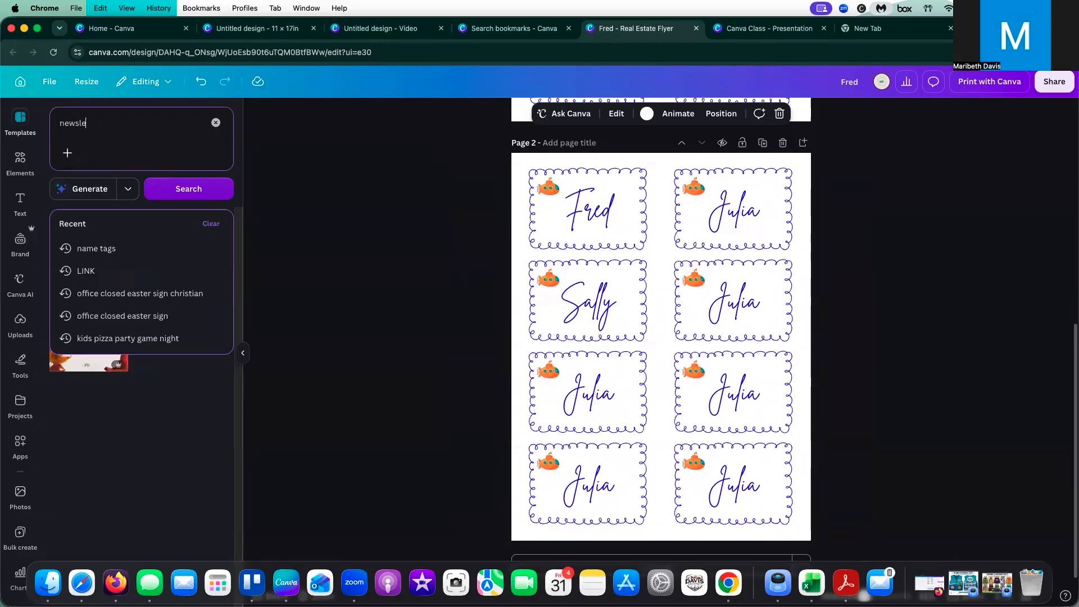
key("Return")
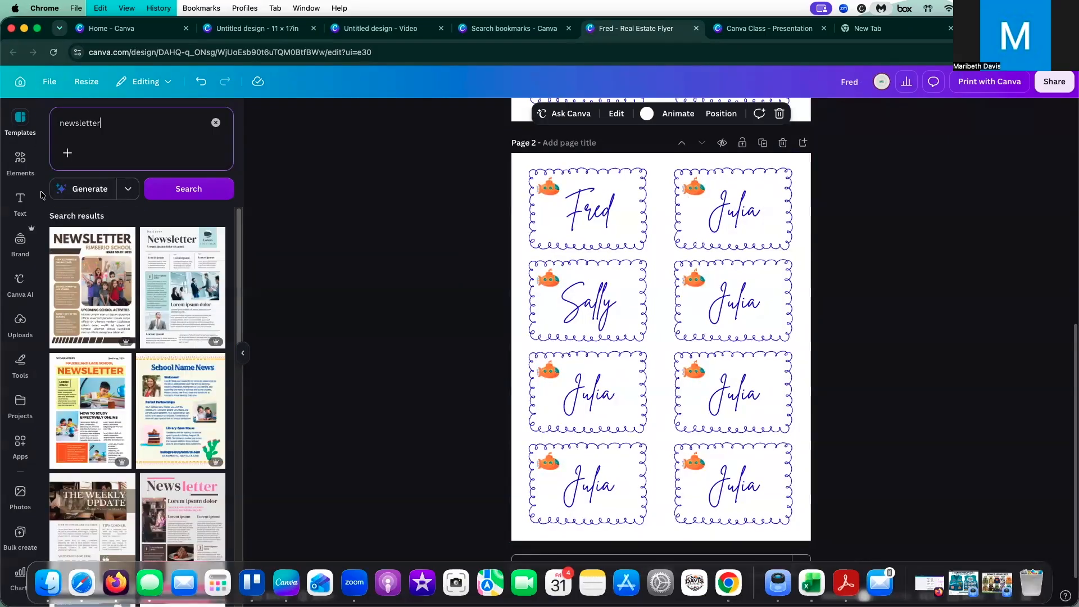
left_click(802, 143)
left_click(187, 284)
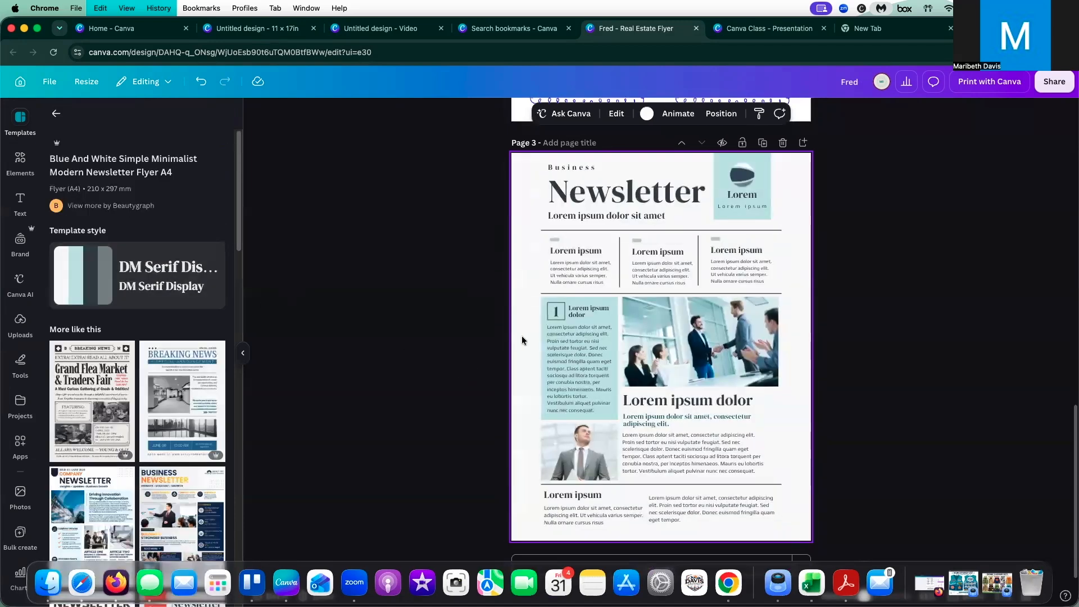
left_click(742, 344)
left_click(874, 404)
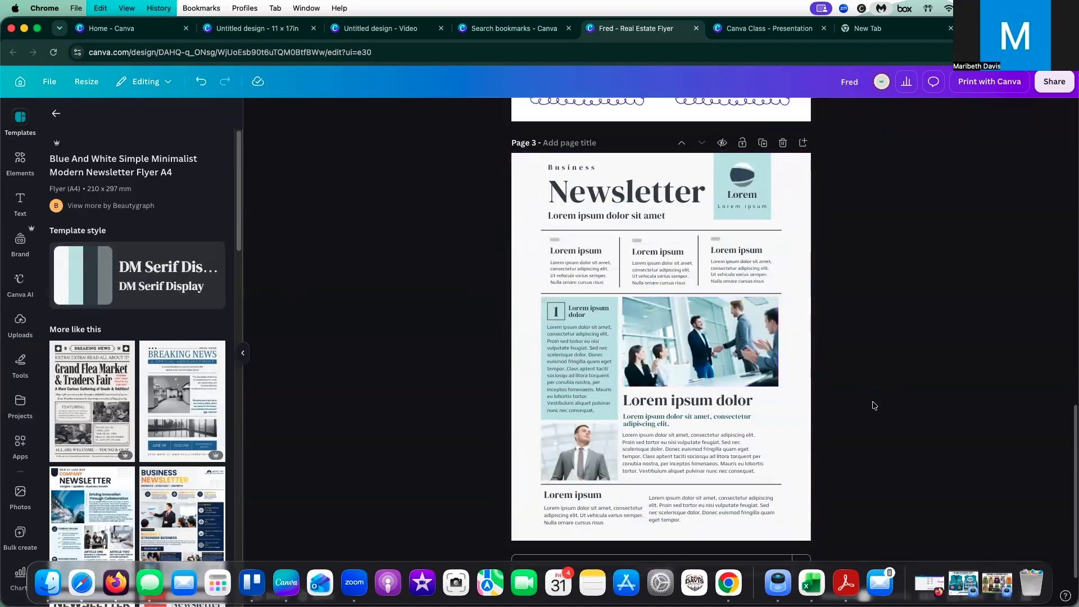
- Add the recently used photo of the child with a backpack to the newsletter page and place it over the page's left edge
left_click(716, 353)
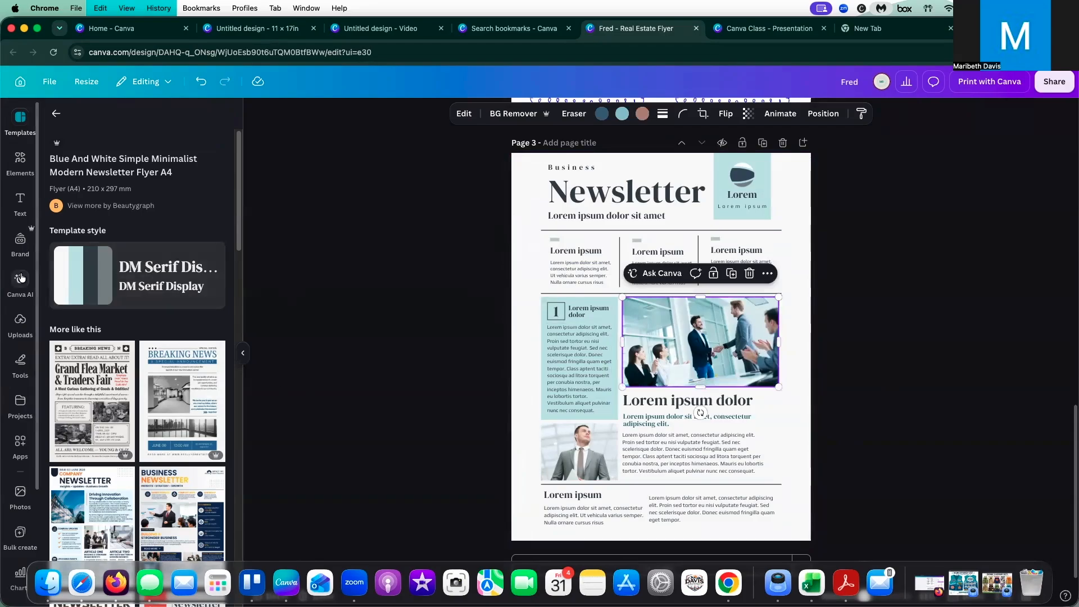
left_click(21, 154)
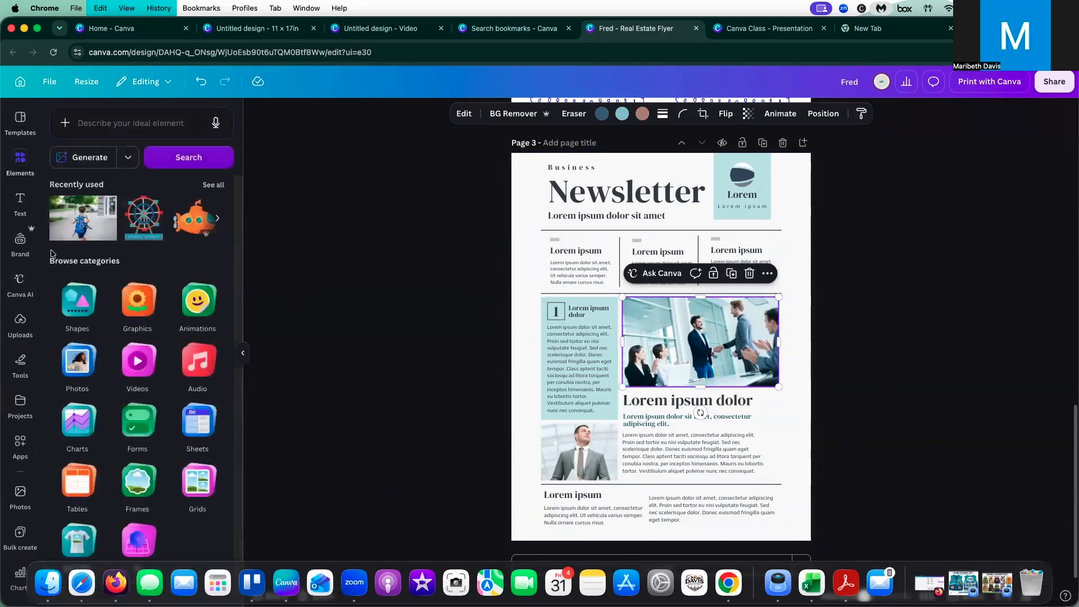
left_click(139, 123)
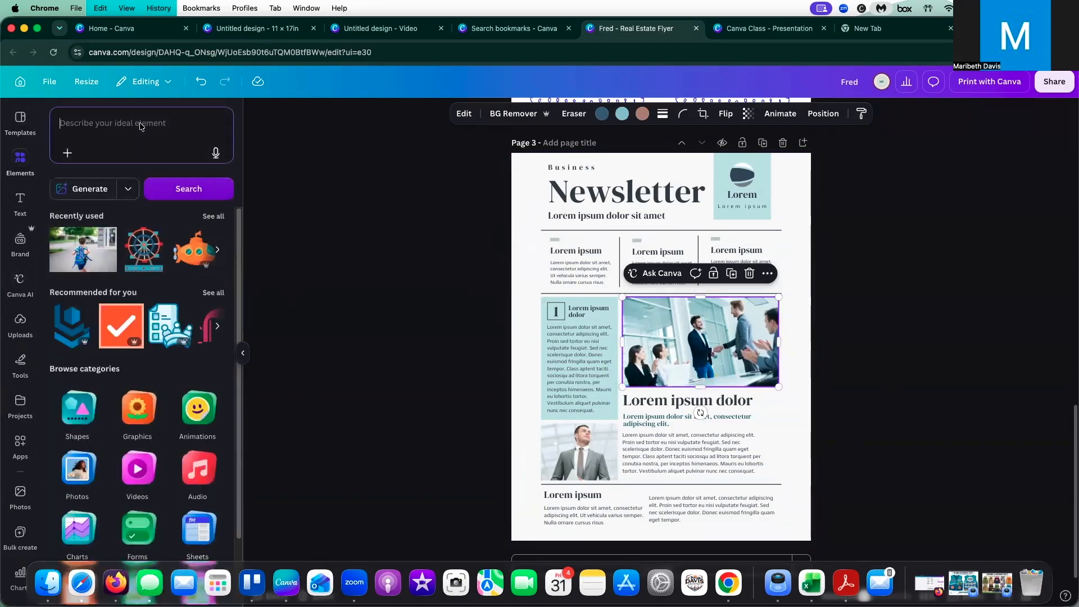
left_click(298, 244)
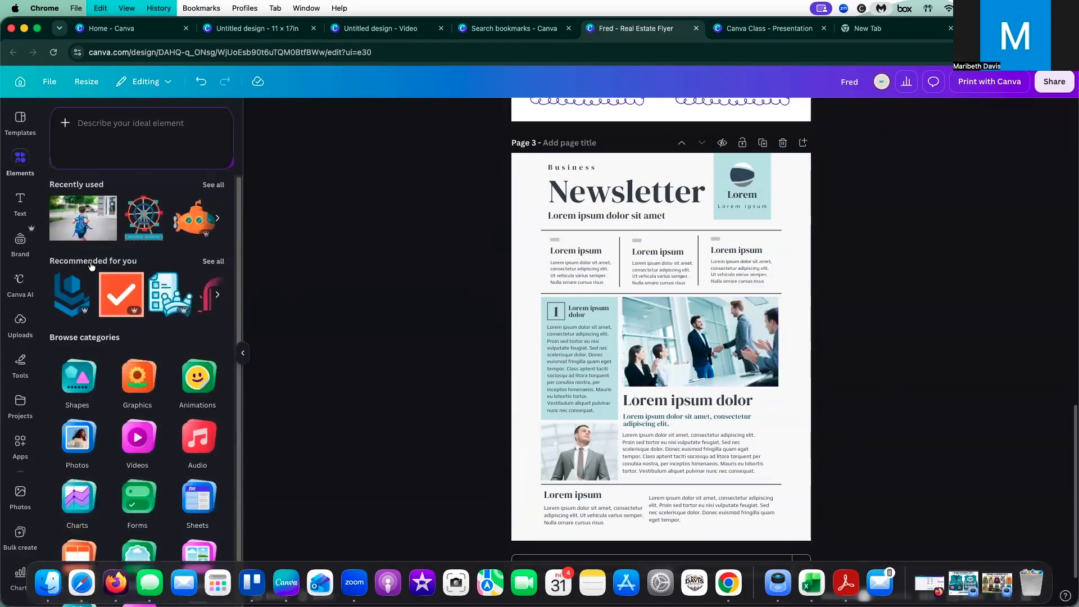
left_click_drag(74, 217, 823, 267)
left_click(660, 356)
right_click(660, 356)
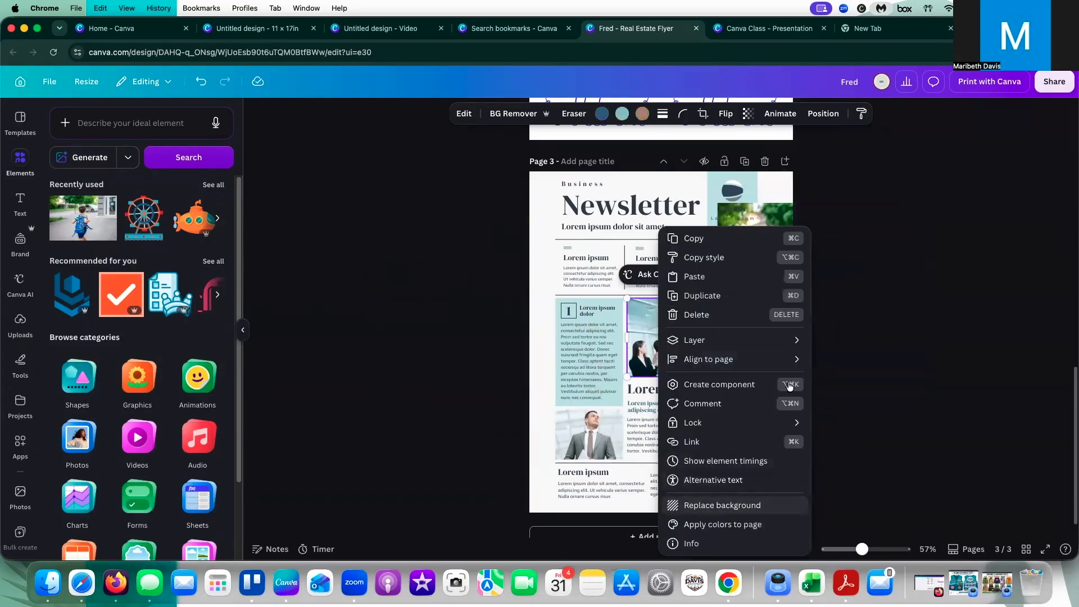
left_click(818, 273)
left_click_drag(778, 246, 477, 312)
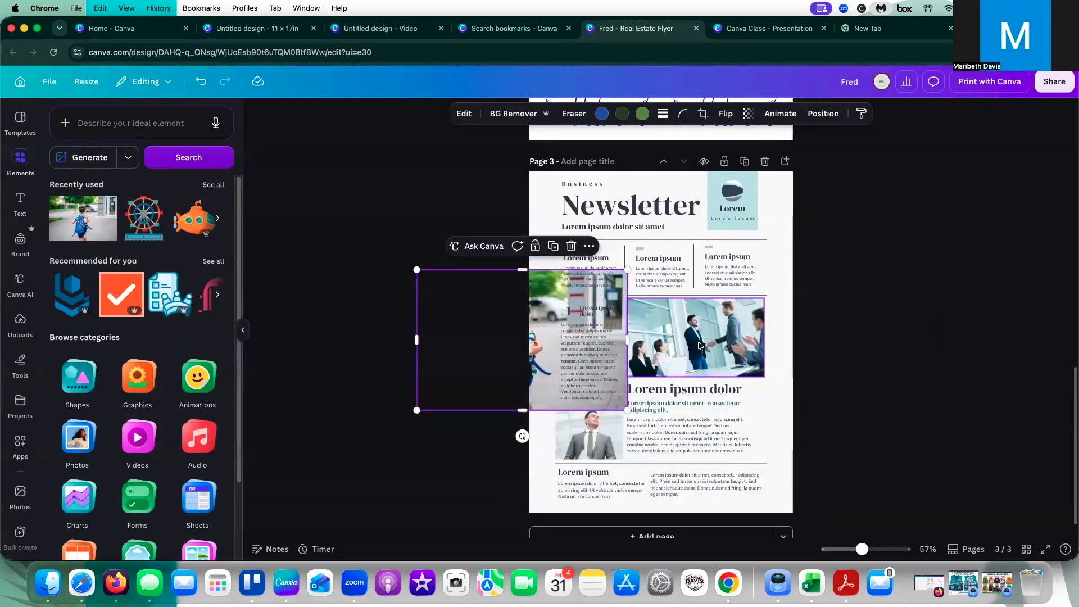
- Try to shift the child photo and the business photo together on the newsletter page, and undo the last move
left_click(685, 355)
left_click_drag(686, 355, 514, 346)
left_click_drag(582, 346, 635, 345)
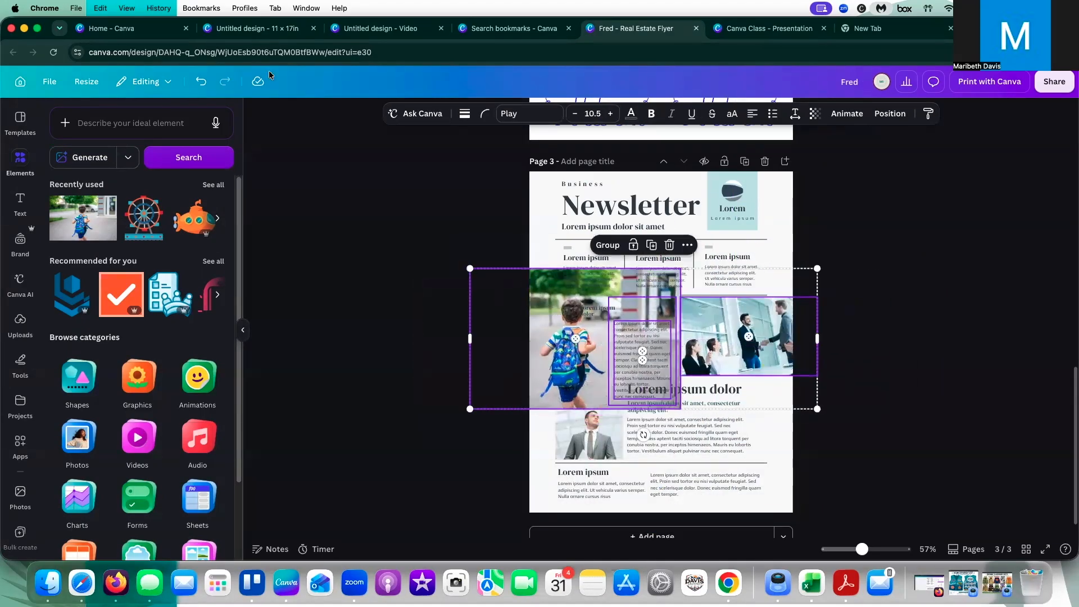
left_click(201, 82)
- Duplicate the newsletter page as a fourth page
left_click(372, 194)
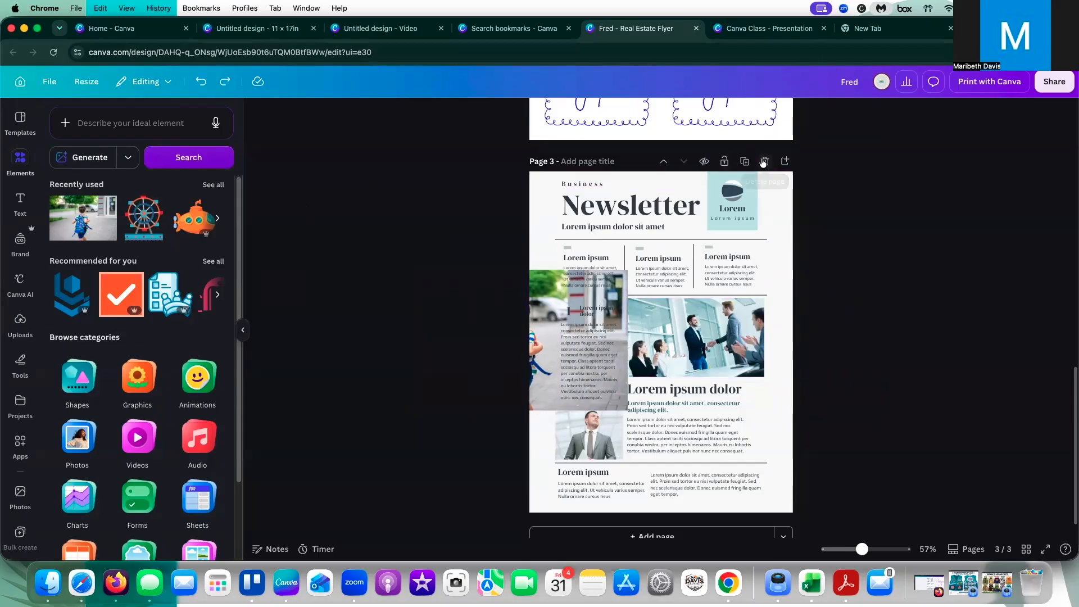
left_click(743, 162)
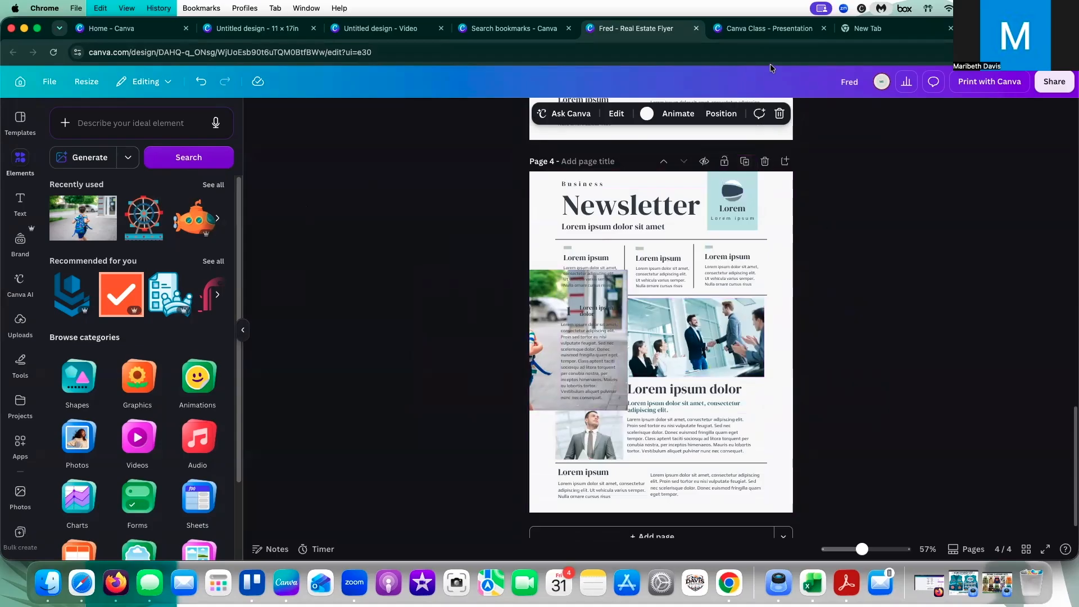
left_click(826, 216)
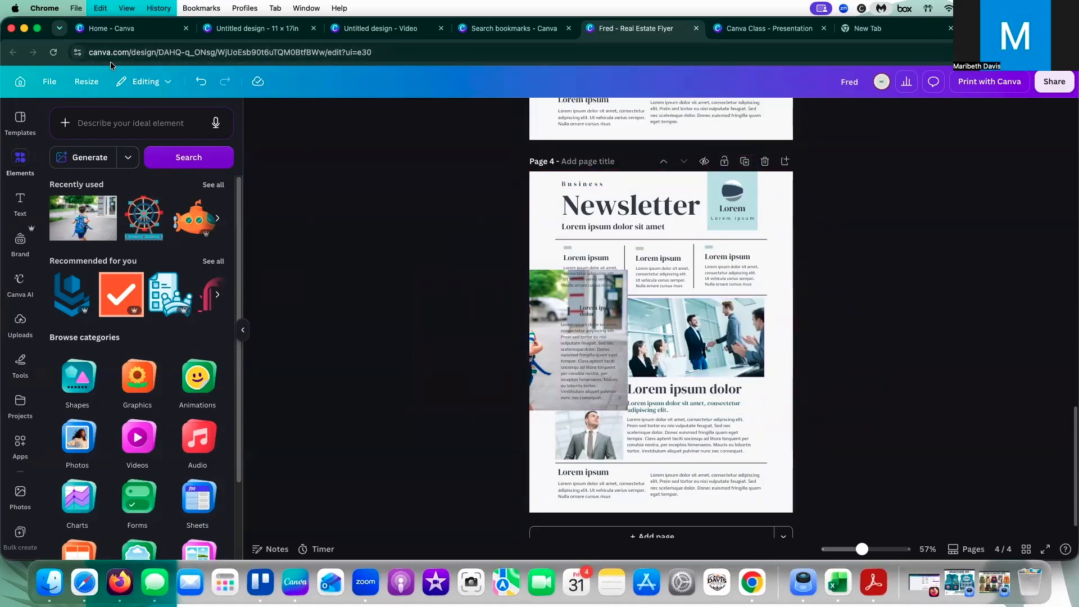
- Make a resized copy of all pages in landscape format at 11 x 8.5 in and open the copy
left_click(86, 81)
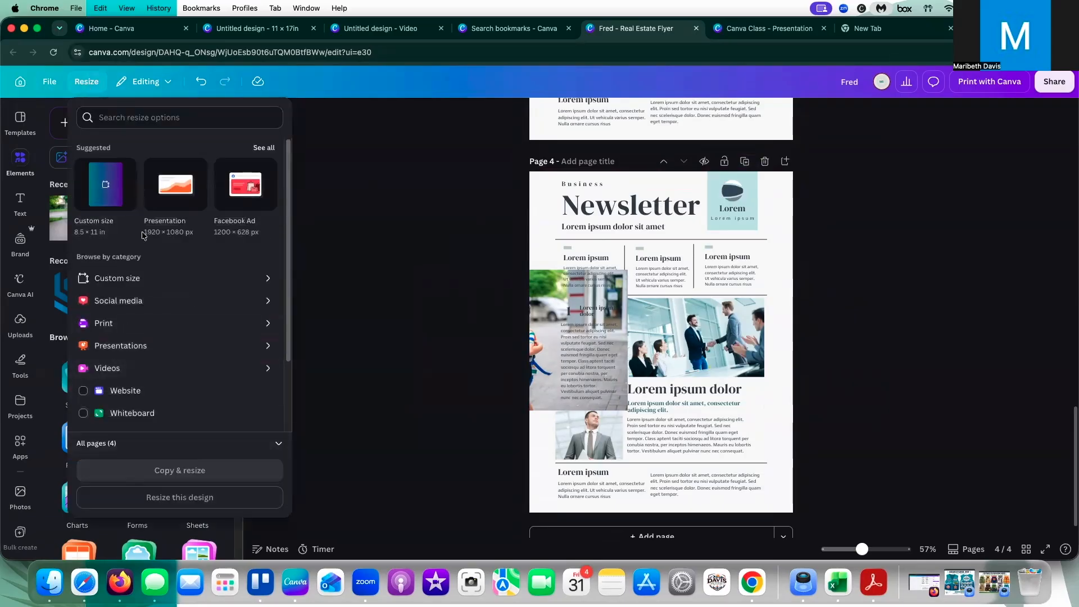
left_click(120, 281)
left_click(120, 186)
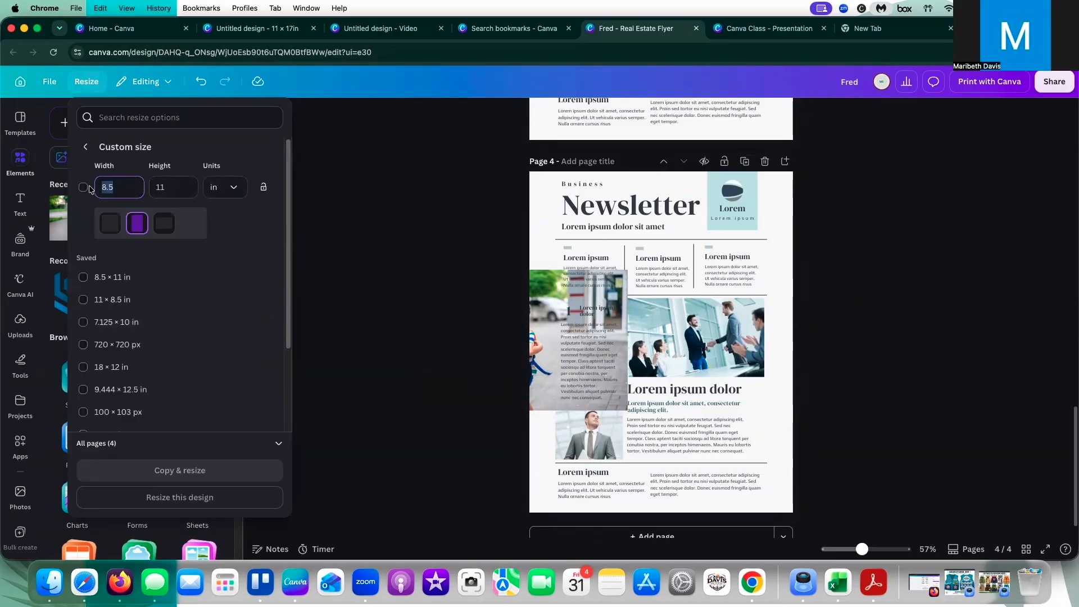
left_click(164, 223)
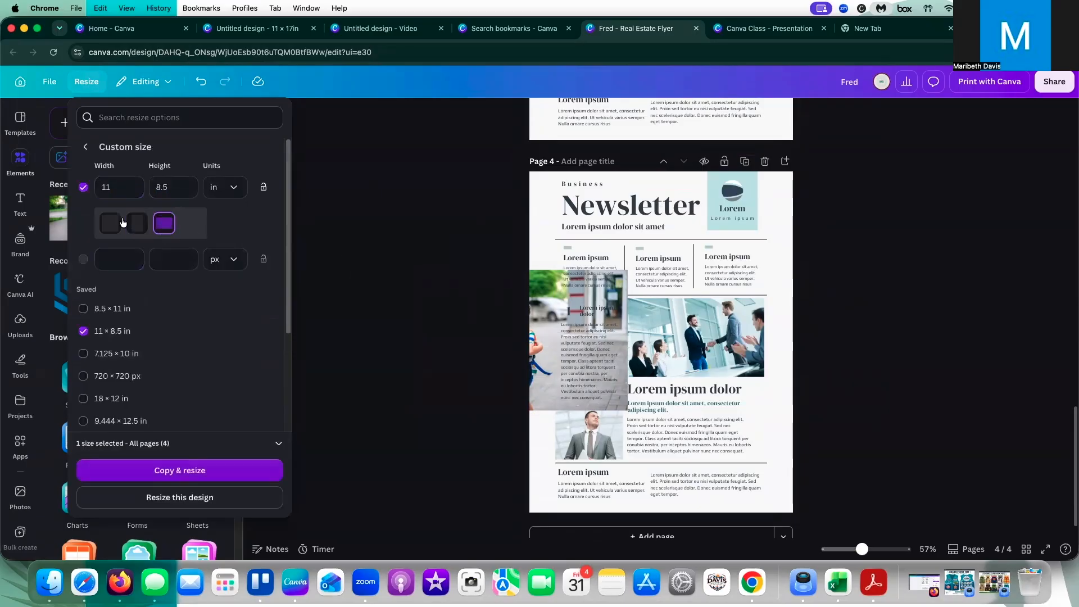
left_click(193, 475)
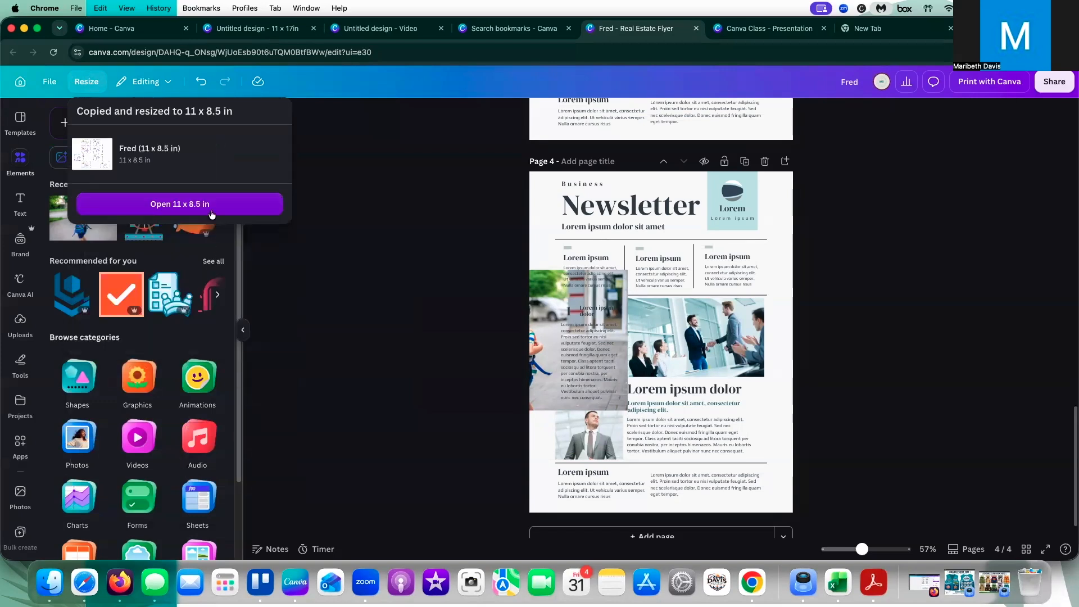
left_click(211, 205)
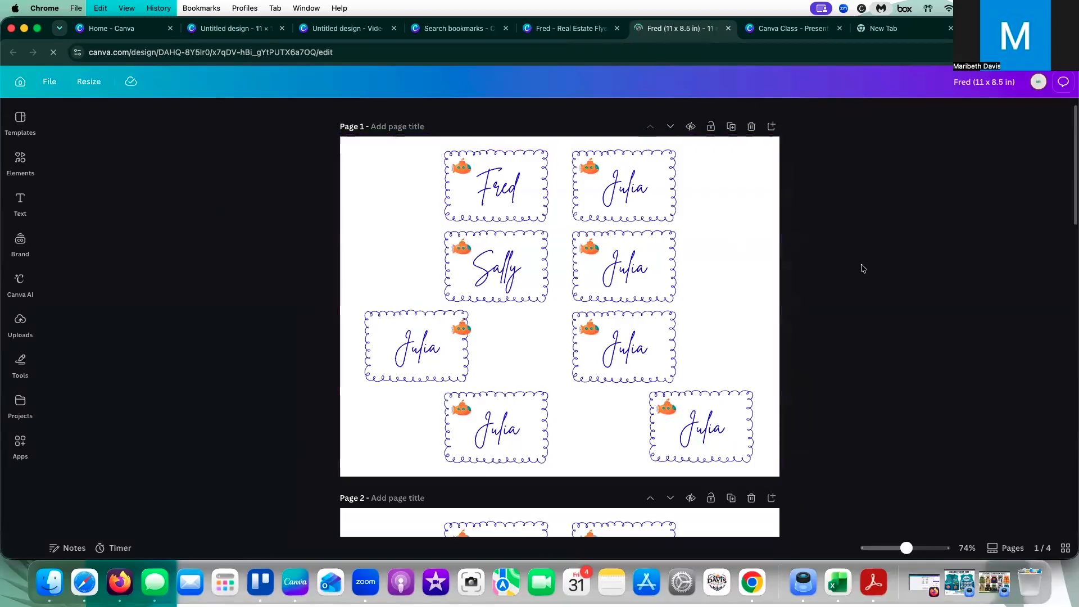
- Delete all name tags from page 1 of the landscape copy and search the templates for "program"
left_click_drag(254, 137, 879, 471)
key("Delete")
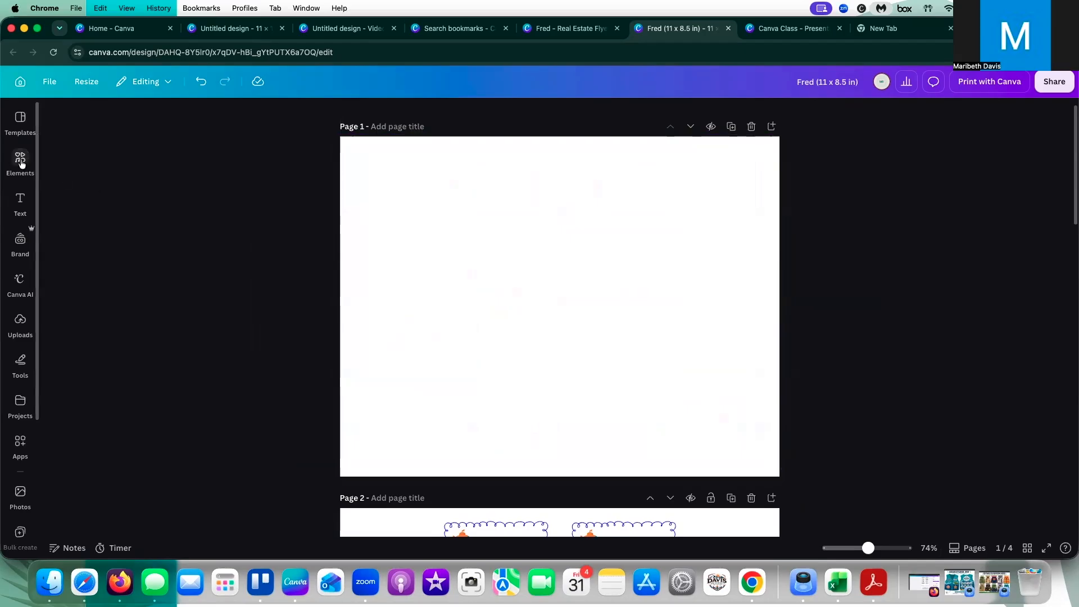
left_click(19, 121)
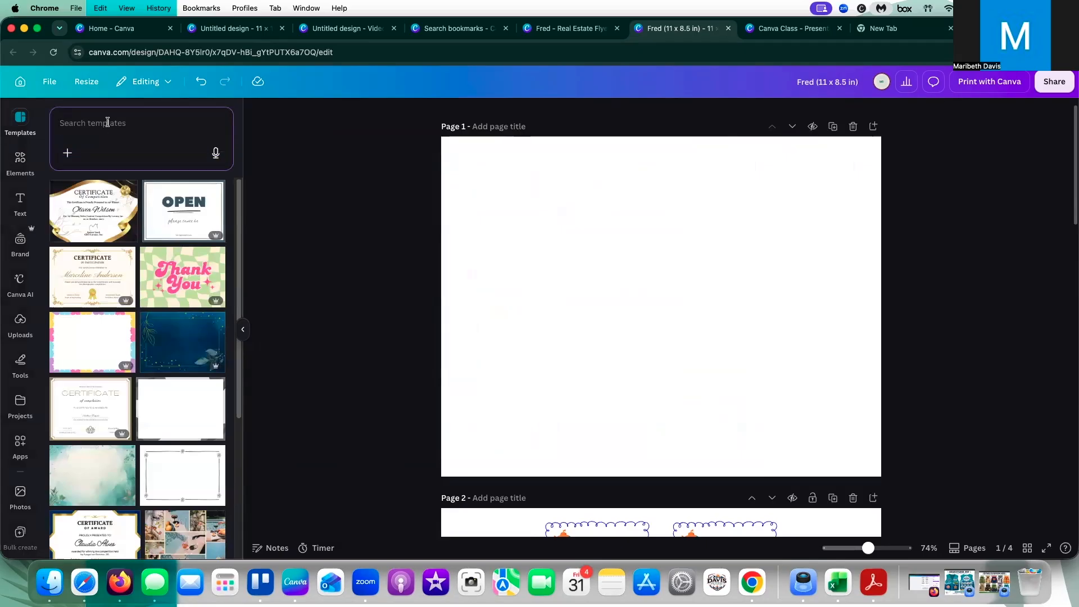
type("pr")
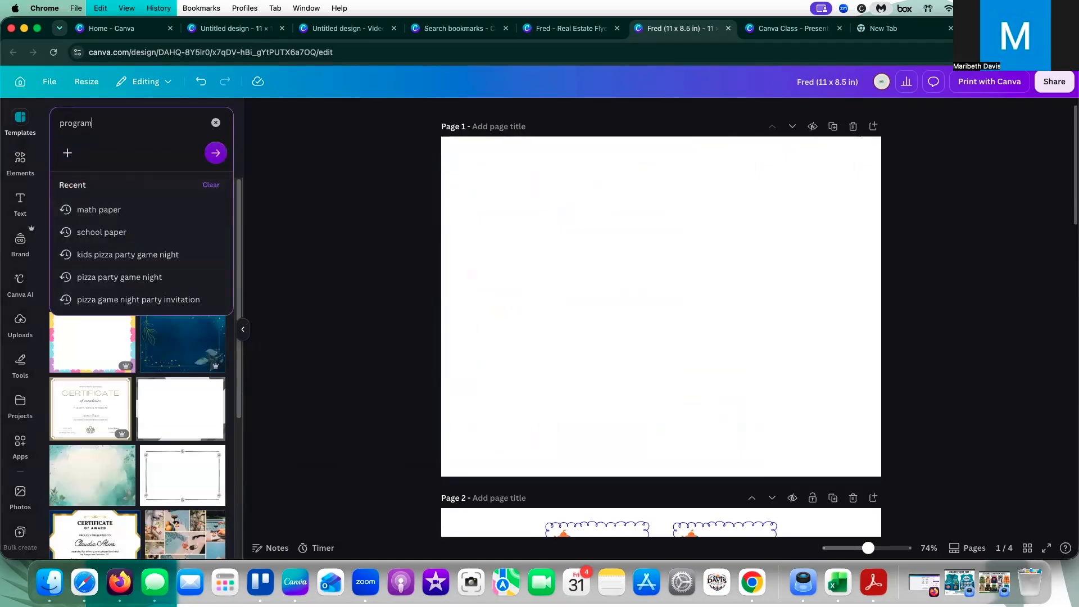
type("ogram")
key("Return")
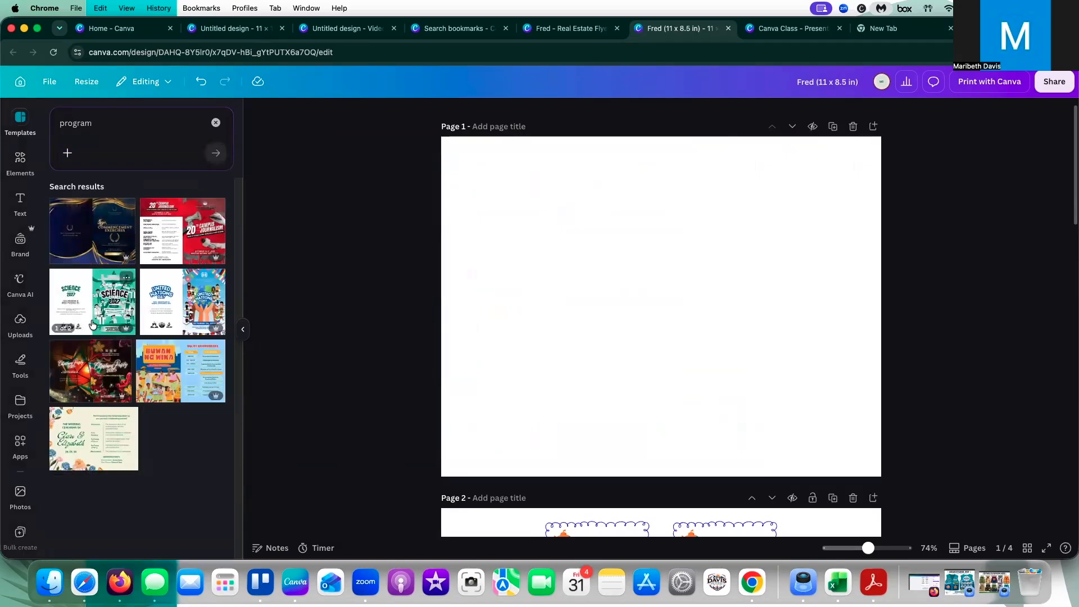
- Apply the cover page of the "Science Month Celebration Program in Green and White Illustrative Style" template to page 1 and view the result
left_click(102, 315)
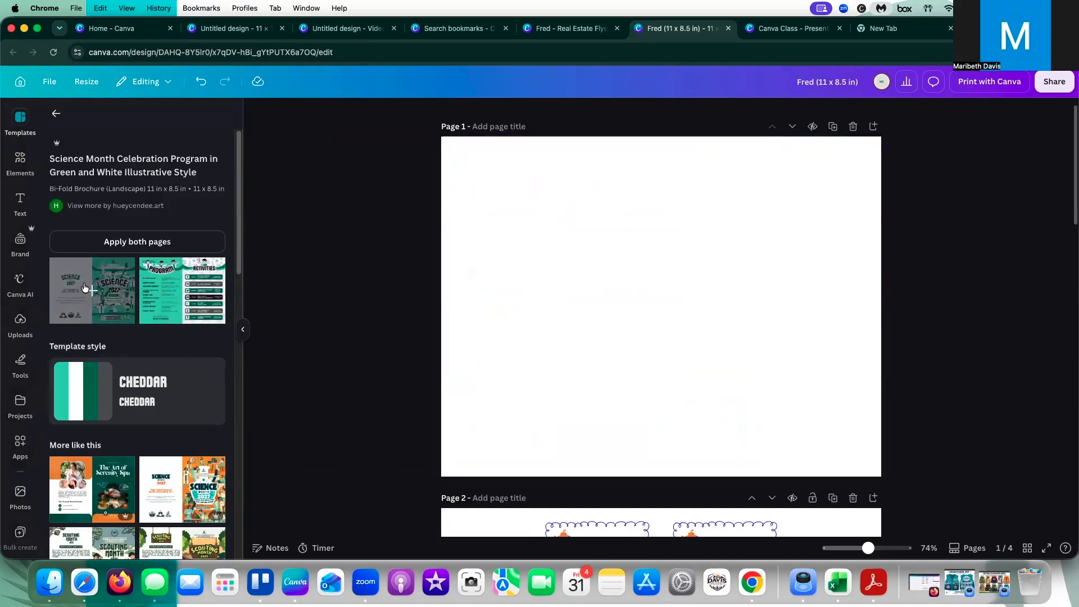
left_click(118, 292)
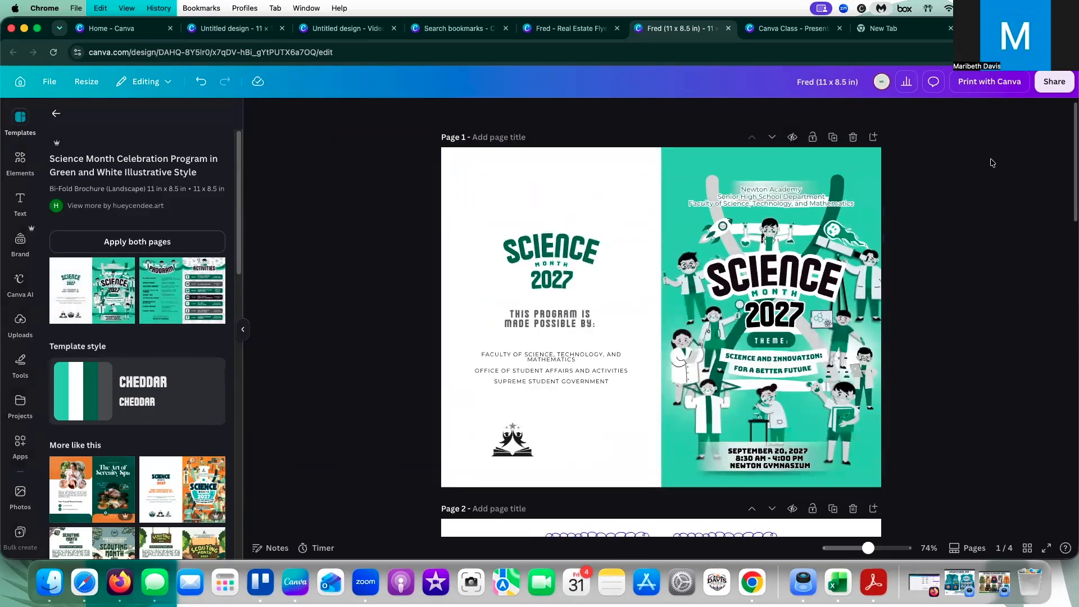
scroll(646, 213, "down", 3)
scroll(731, 247, "up", 3)
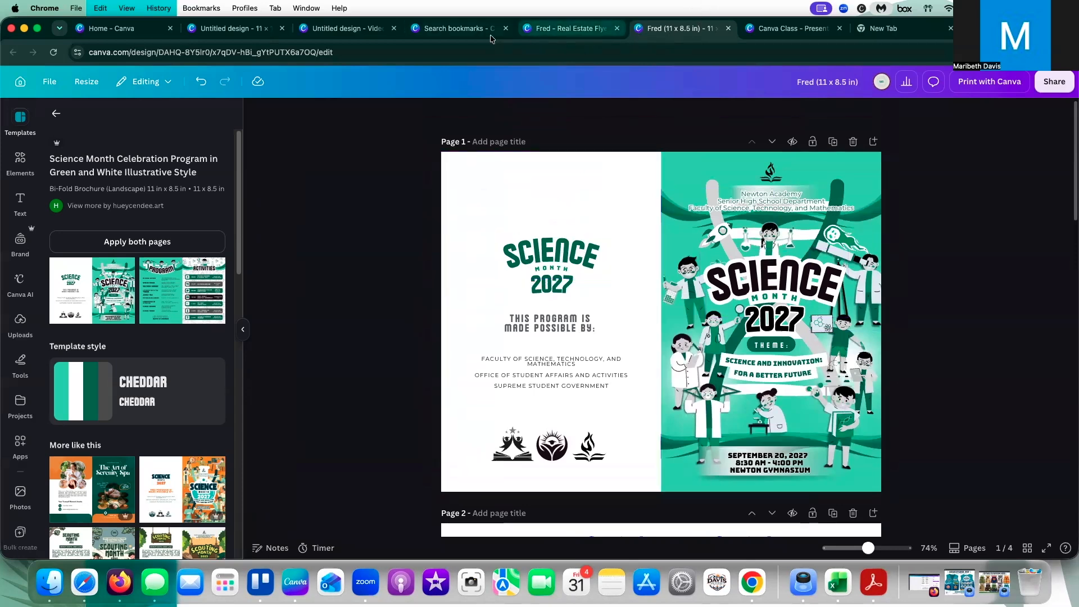
- Return to the open untitled video design
left_click(460, 31)
left_click(345, 28)
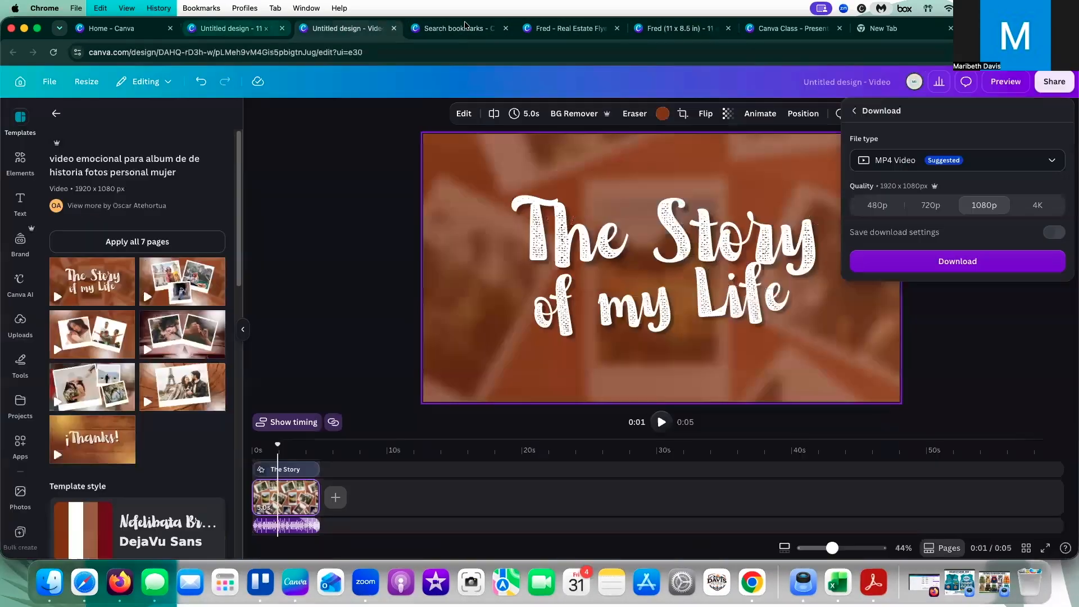
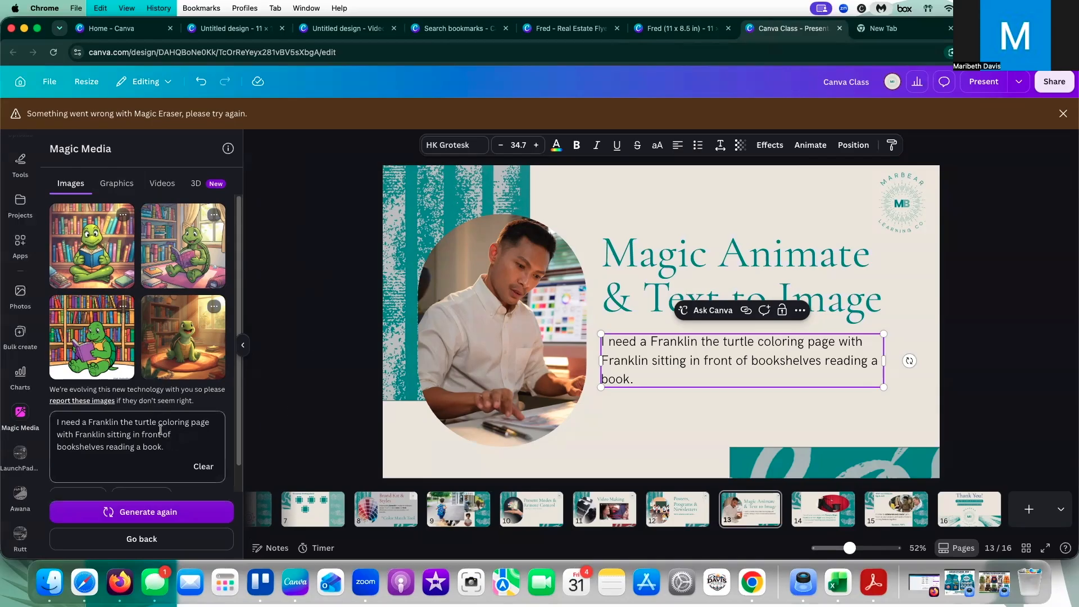
- Add "black and white" before "coloring page" in the Magic Media prompt, regenerate the images and place the fourth turtle drawing over slide 13's text
type("black and white")
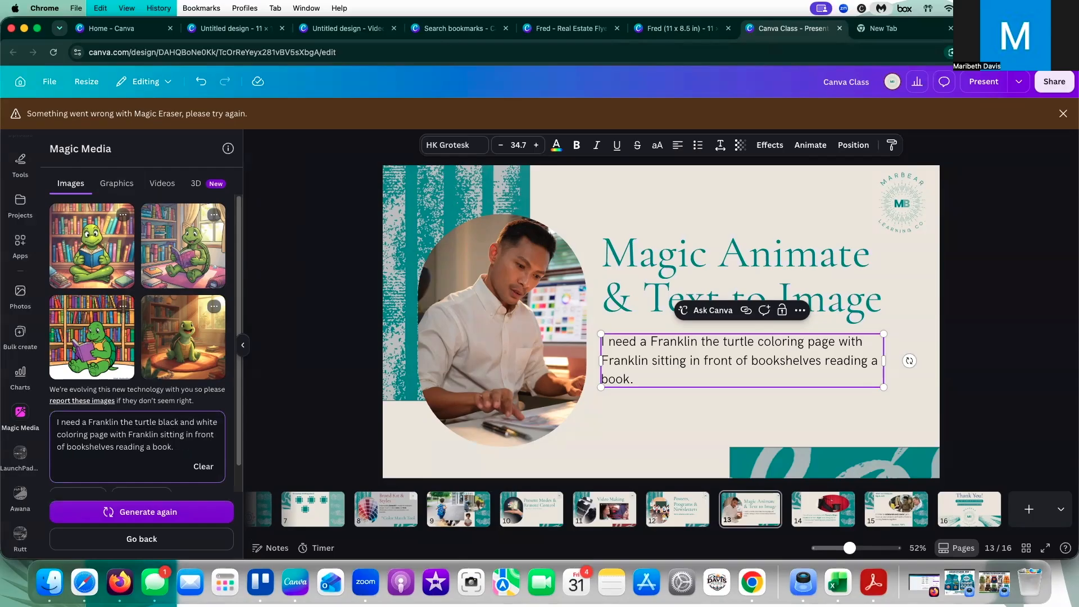
left_click(146, 512)
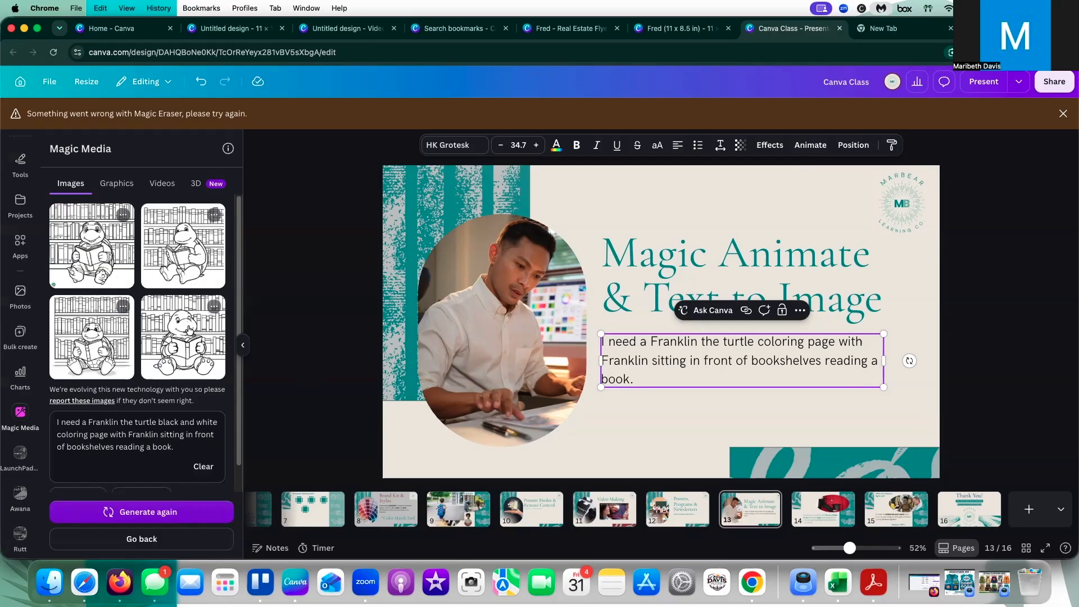
left_click(188, 330)
left_click_drag(604, 264, 578, 511)
left_click_drag(645, 272, 710, 235)
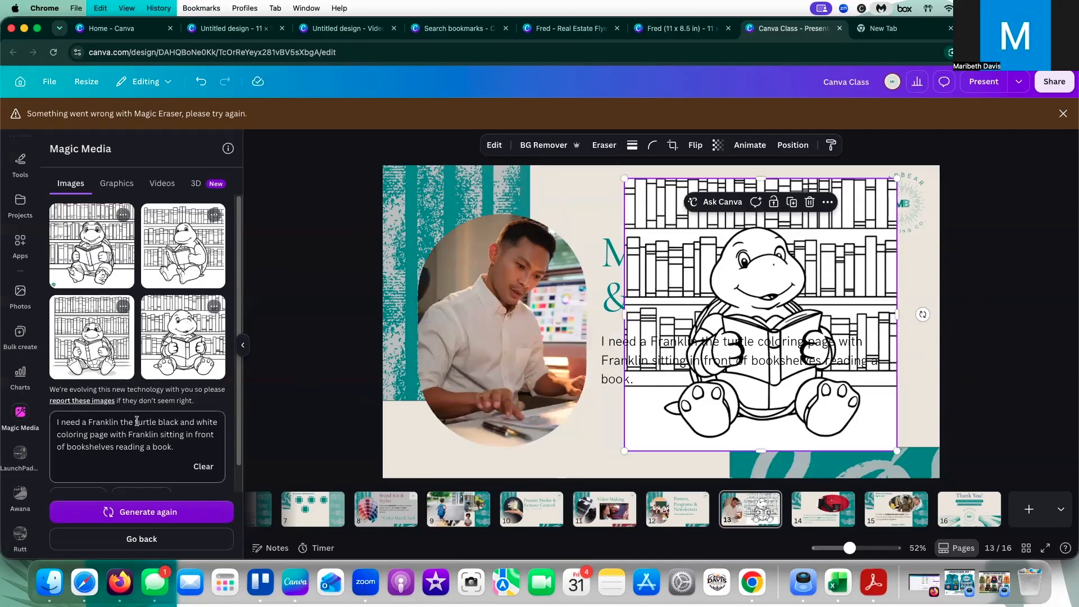
- Capitalize "Turtle" in the Magic Media prompt, generate the images again and move the placed turtle drawing slightly to the right and down
key("BackSpace")
type("T")
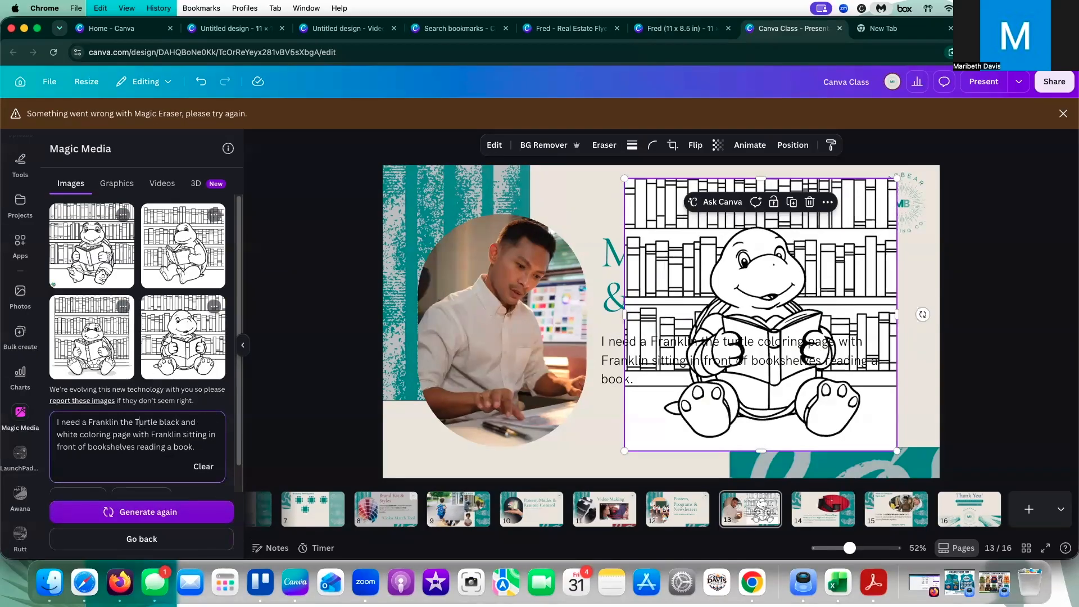
key("Return")
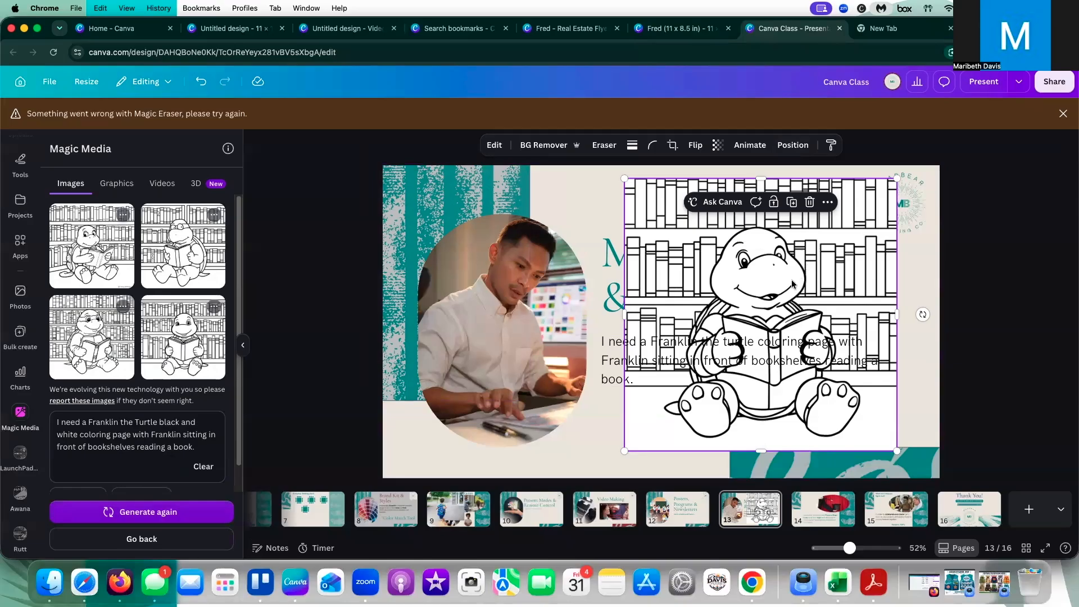
left_click_drag(793, 284, 815, 289)
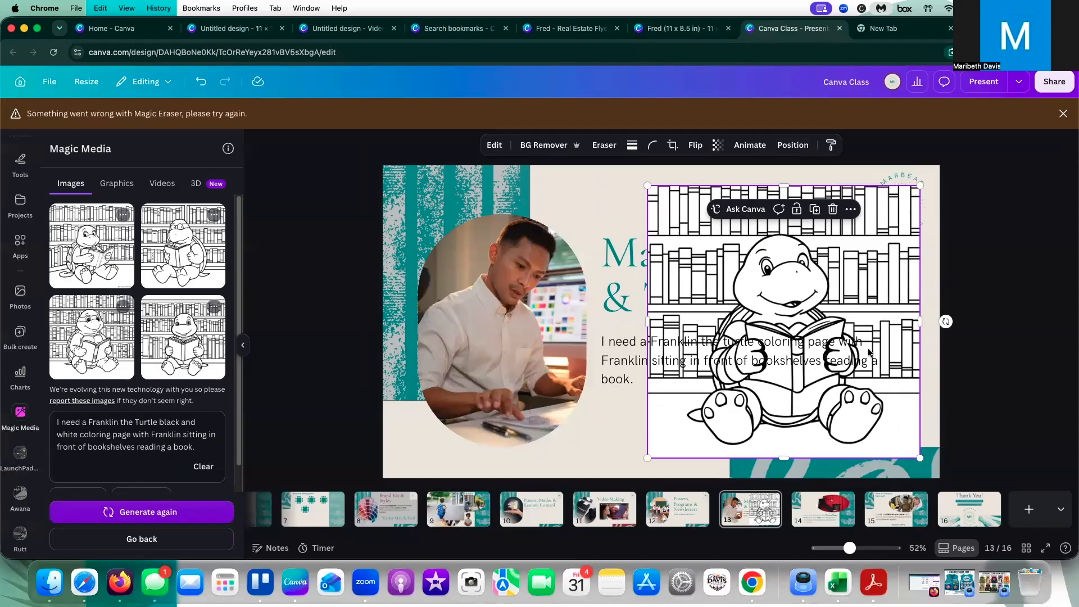
- Go to slide 14 about Canva's Magic Studio and clear the coloring page prompt and results from Magic Media
left_click(846, 519)
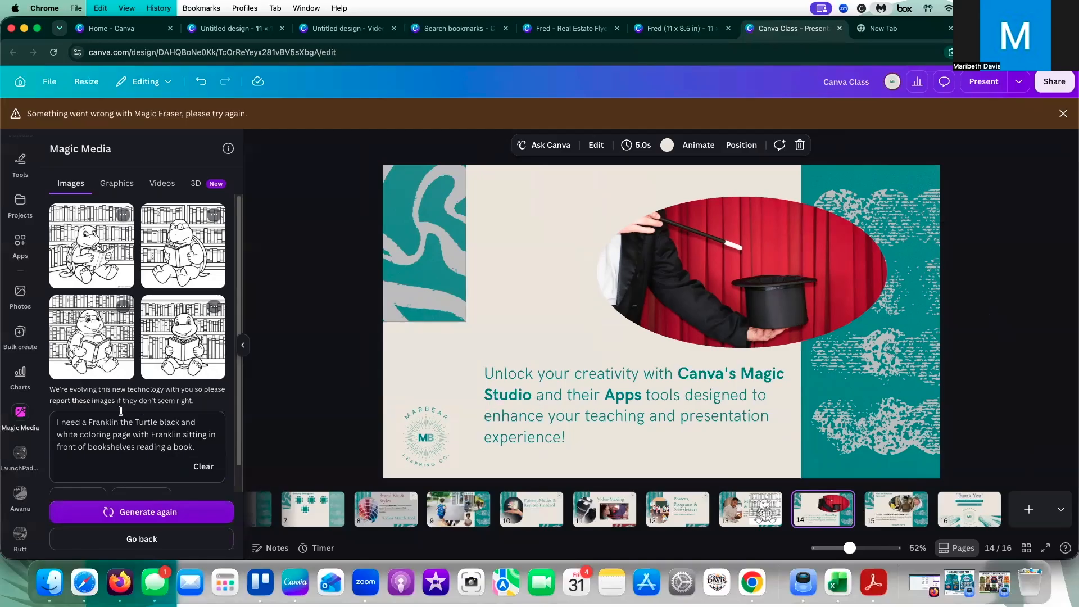
left_click(20, 419)
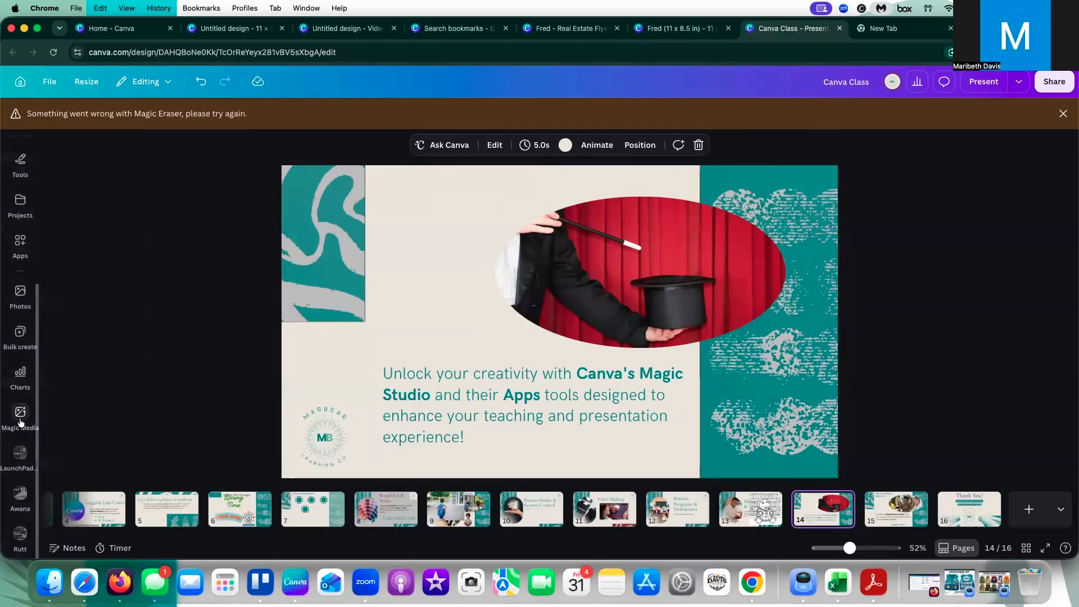
left_click(20, 415)
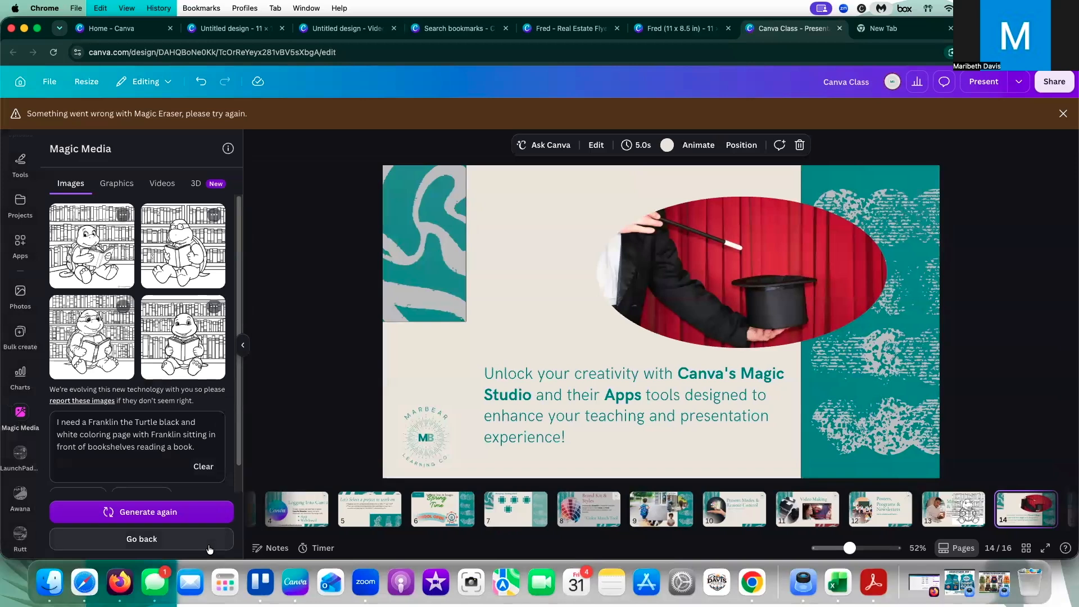
left_click(203, 467)
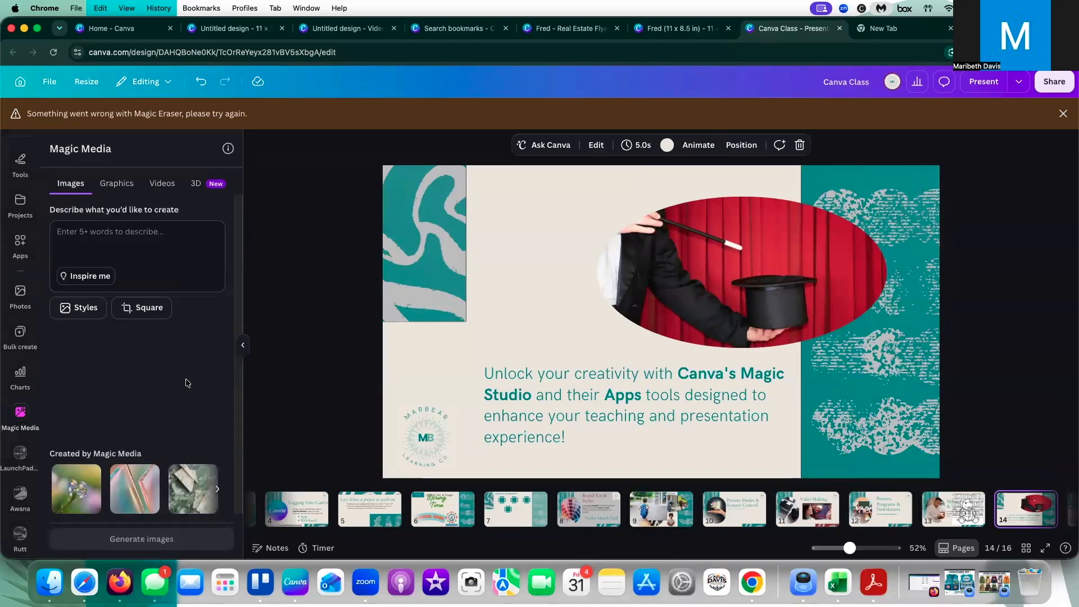
- Look at the graphics and video generation options in Magic Media
left_click(124, 185)
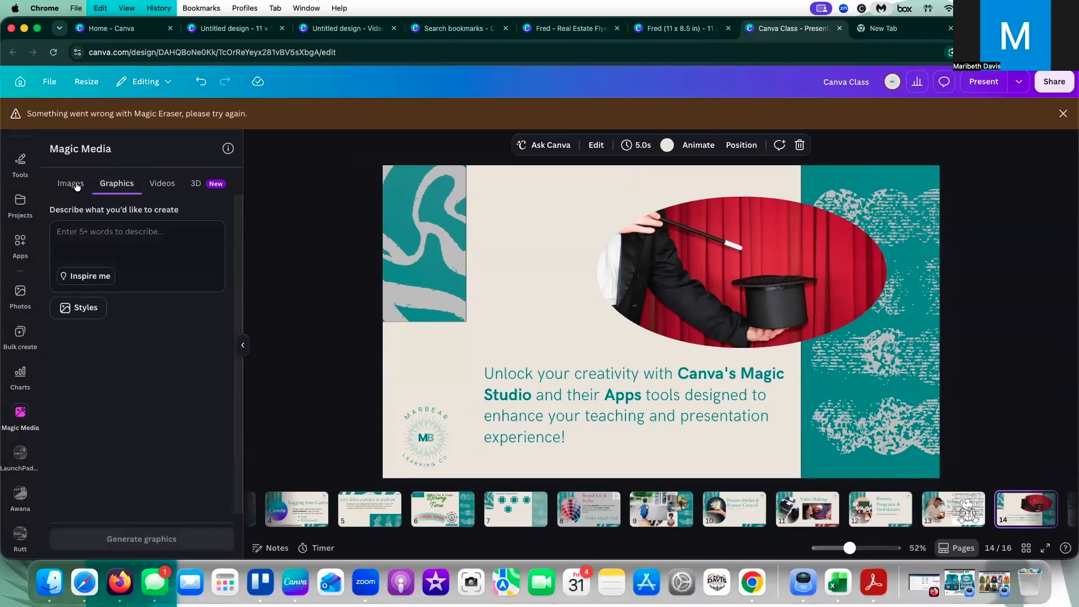
left_click(70, 183)
left_click(116, 183)
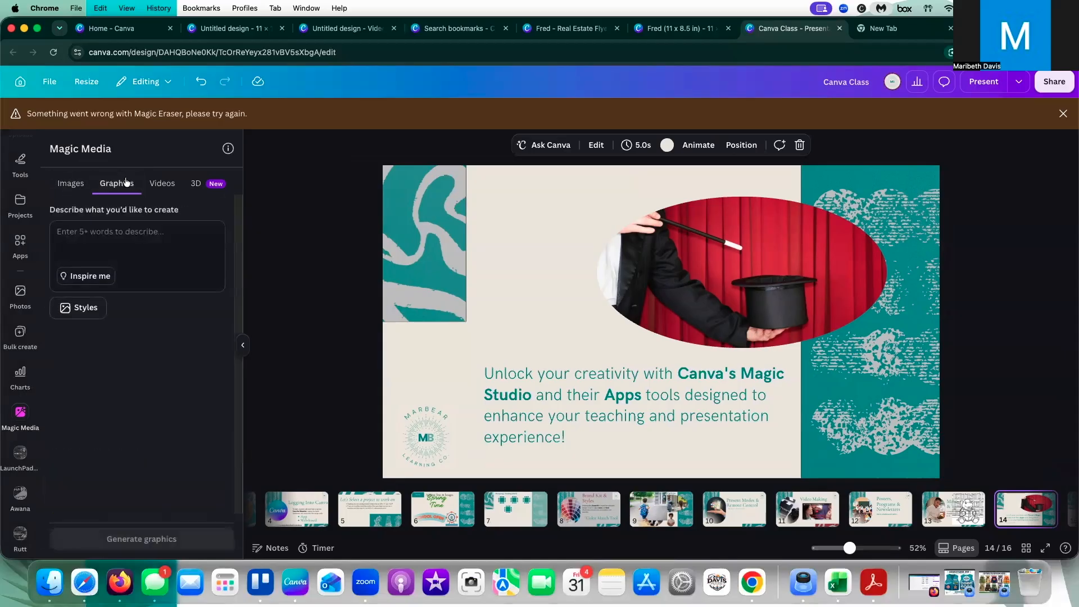
left_click(157, 184)
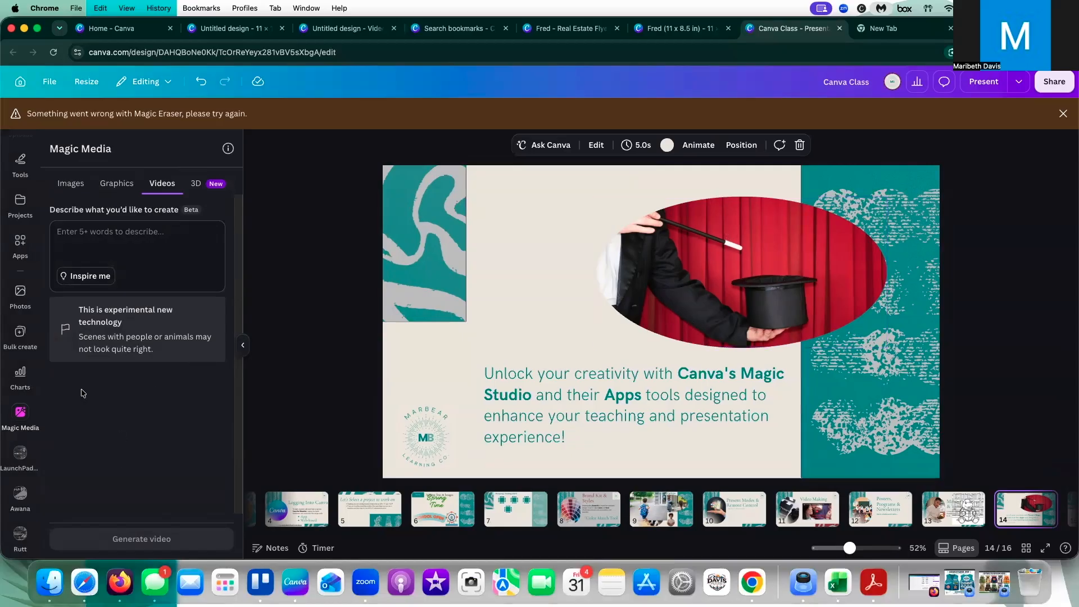
- Go to the Video Making slide 11 and search the Canva apps for "youtbue"
left_click(21, 242)
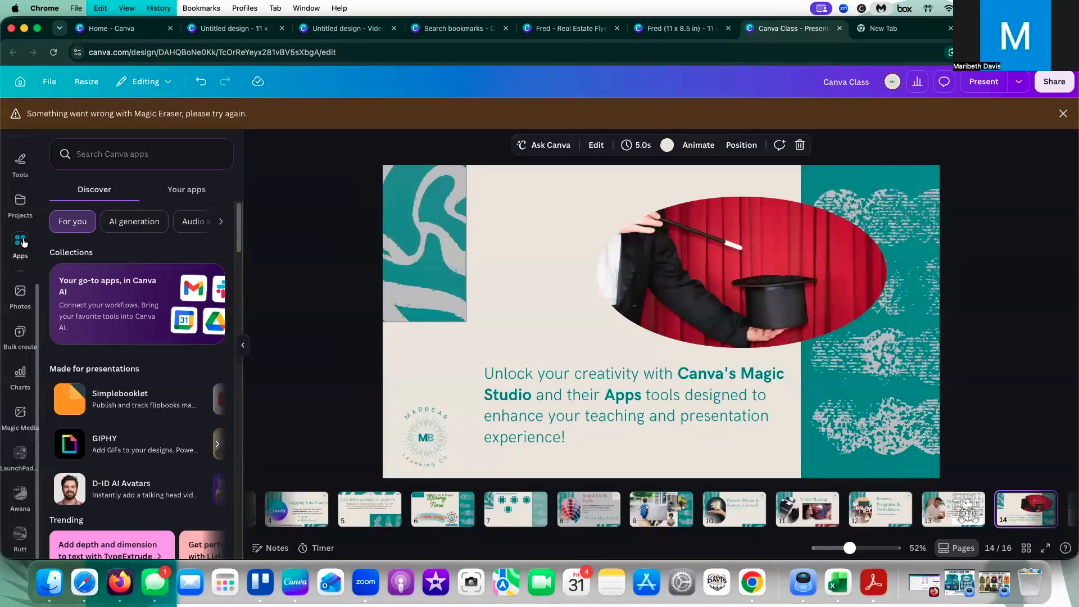
left_click(816, 521)
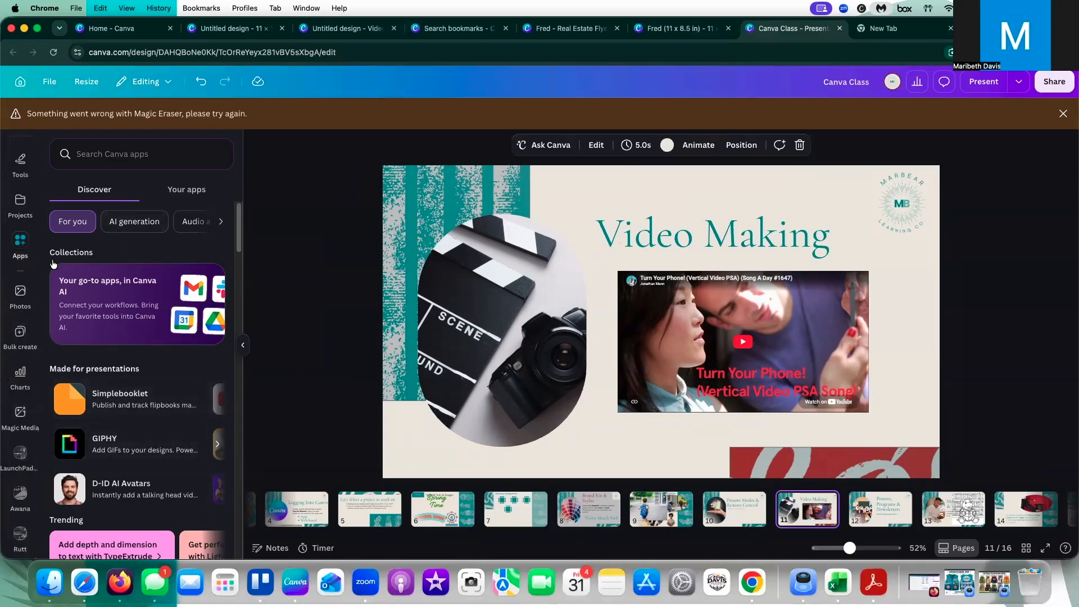
left_click(107, 154)
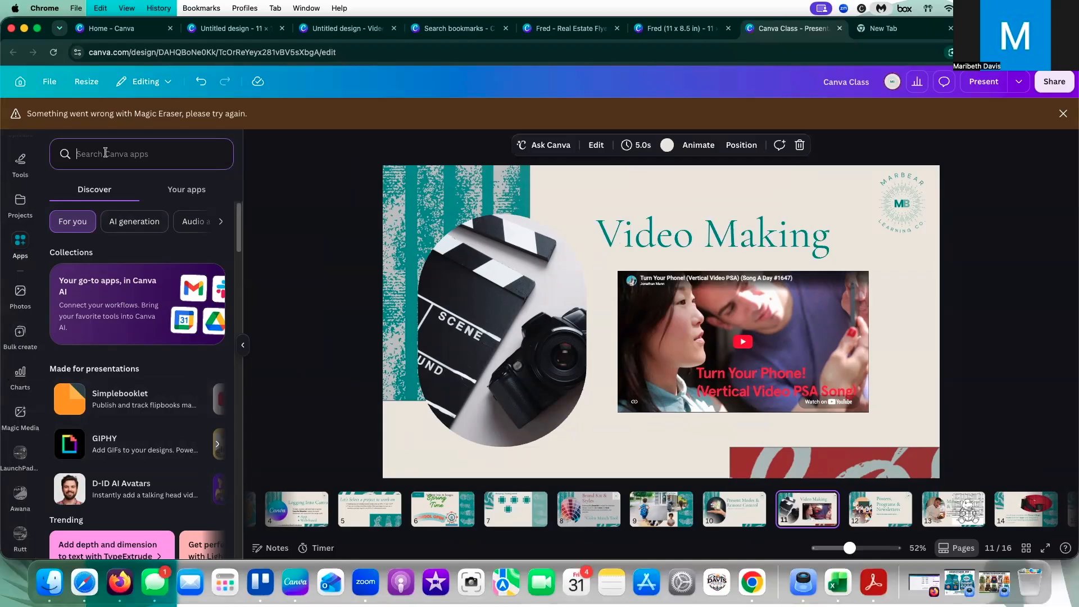
type("youtbue")
key("Return")
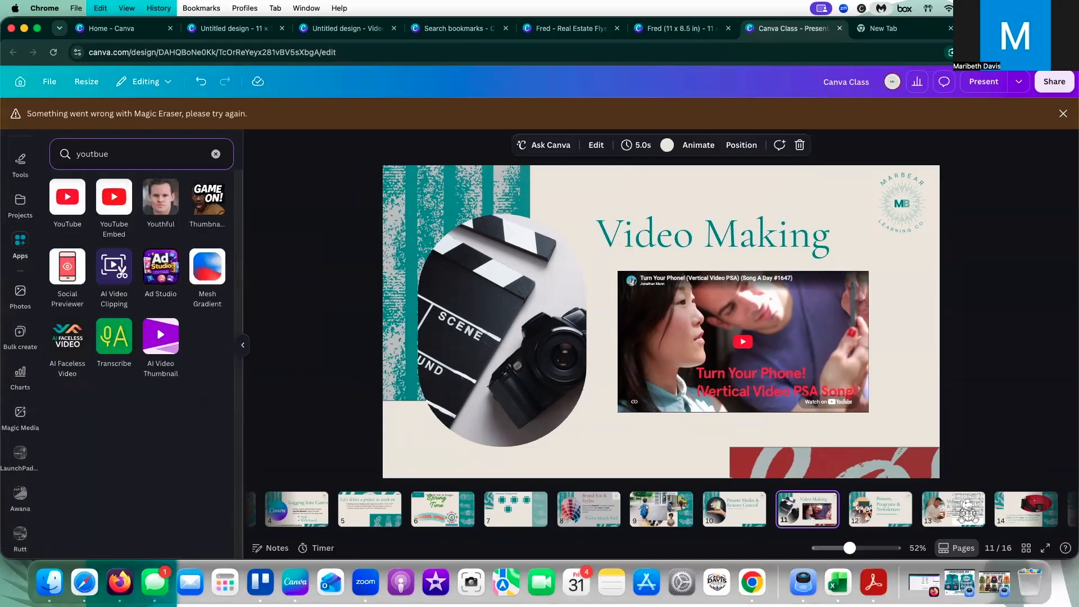
- Open the YouTube publishing app for page 11 to view its upload settings and close it again
left_click(68, 198)
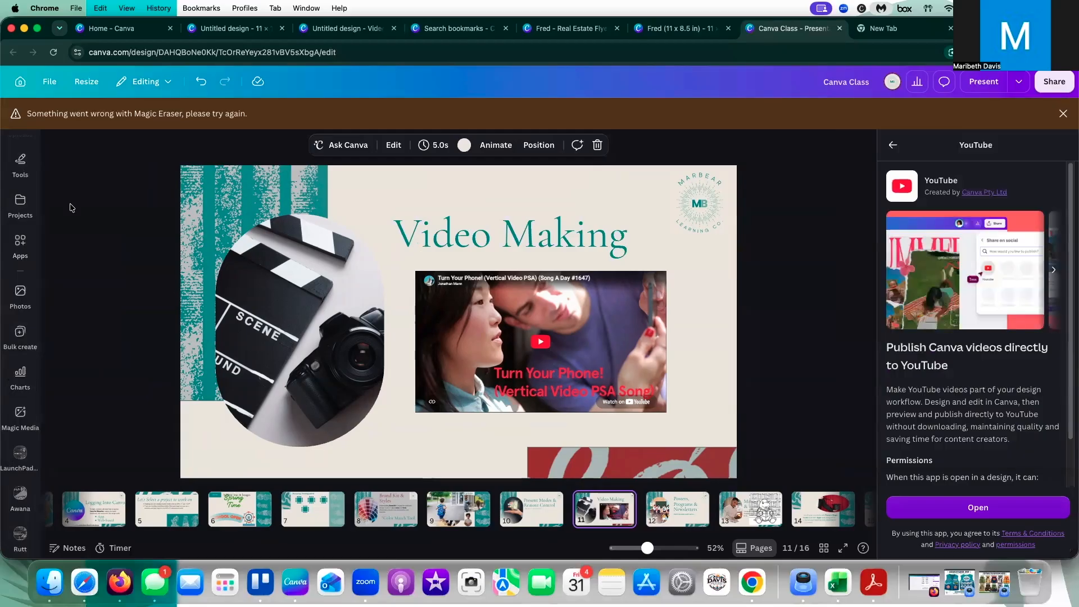
left_click(1038, 512)
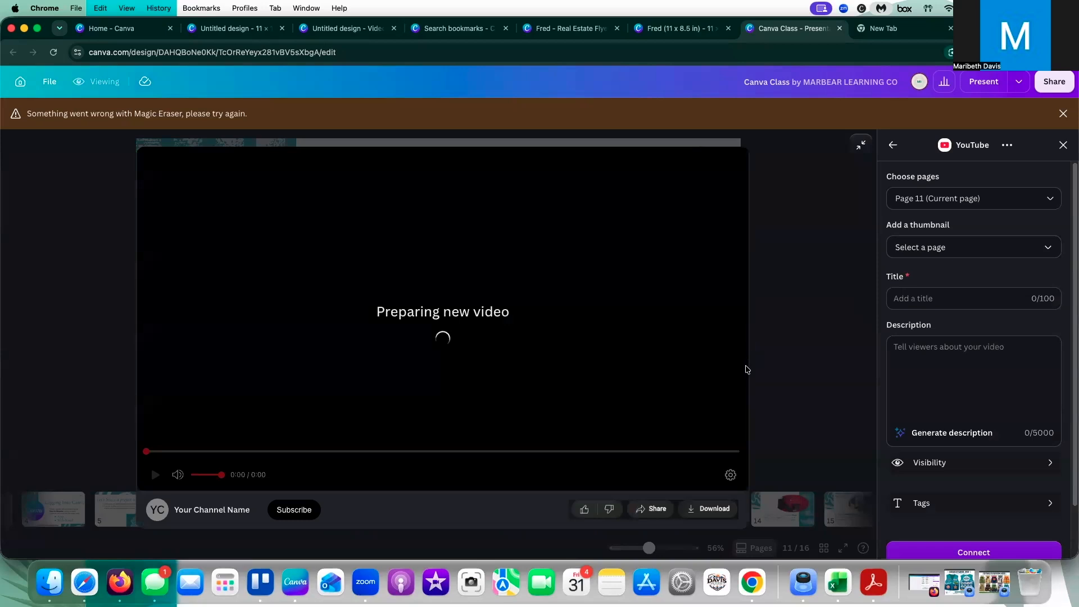
left_click(1063, 145)
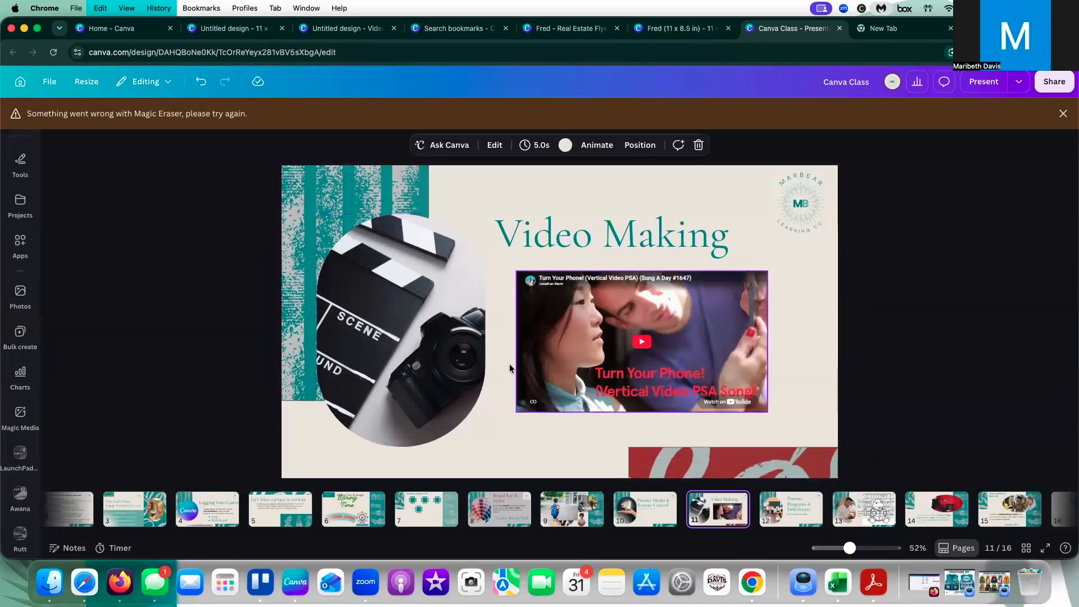
- Show the collaboration slide 15 and the closing Thank You slide 16
scroll(23, 481, "up", 3)
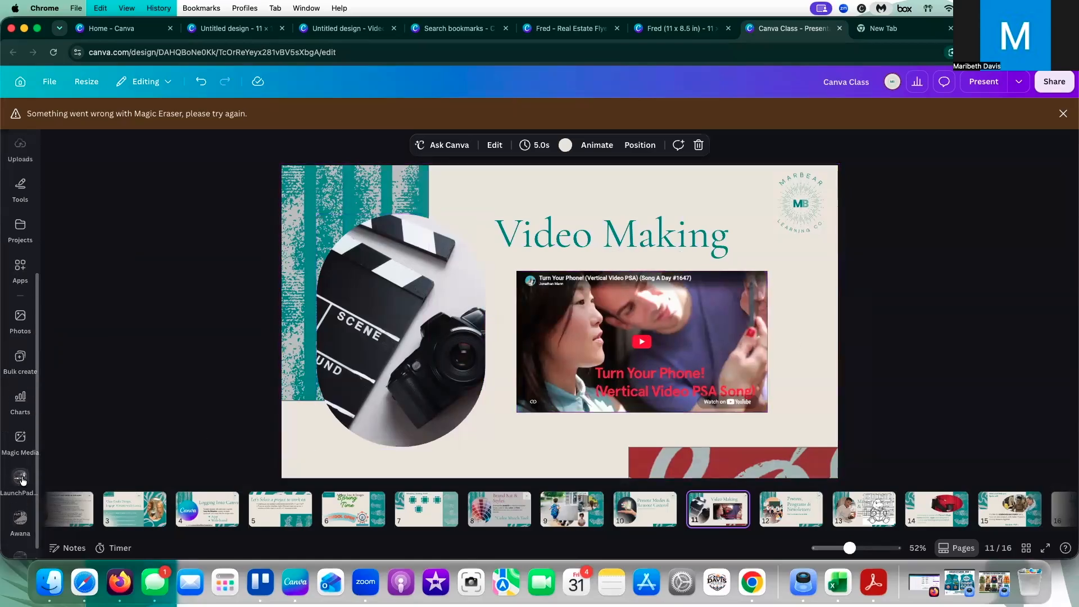
scroll(22, 481, "up", 4)
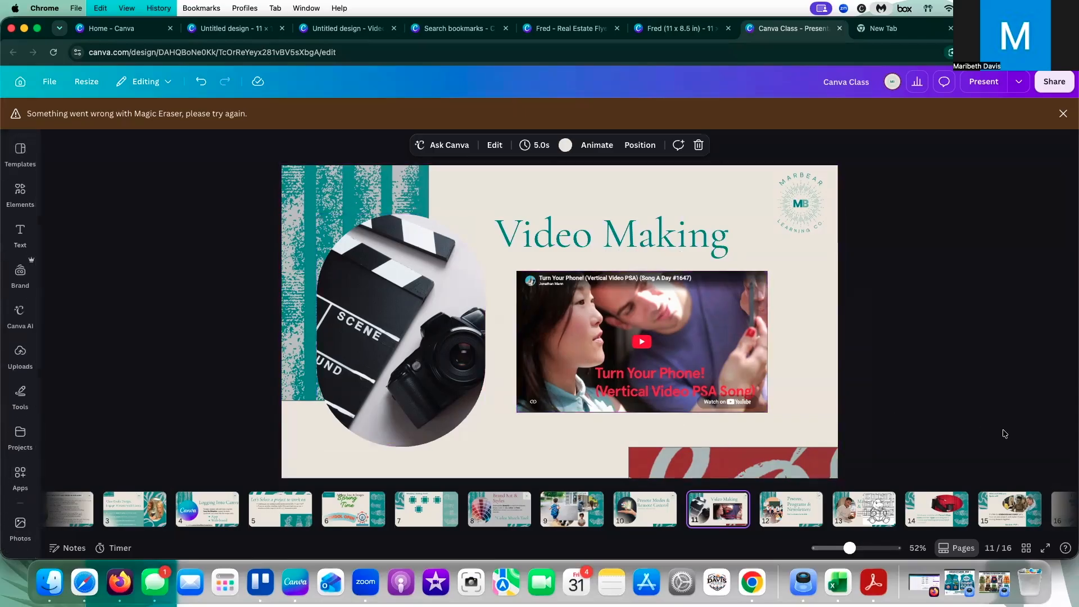
left_click(990, 522)
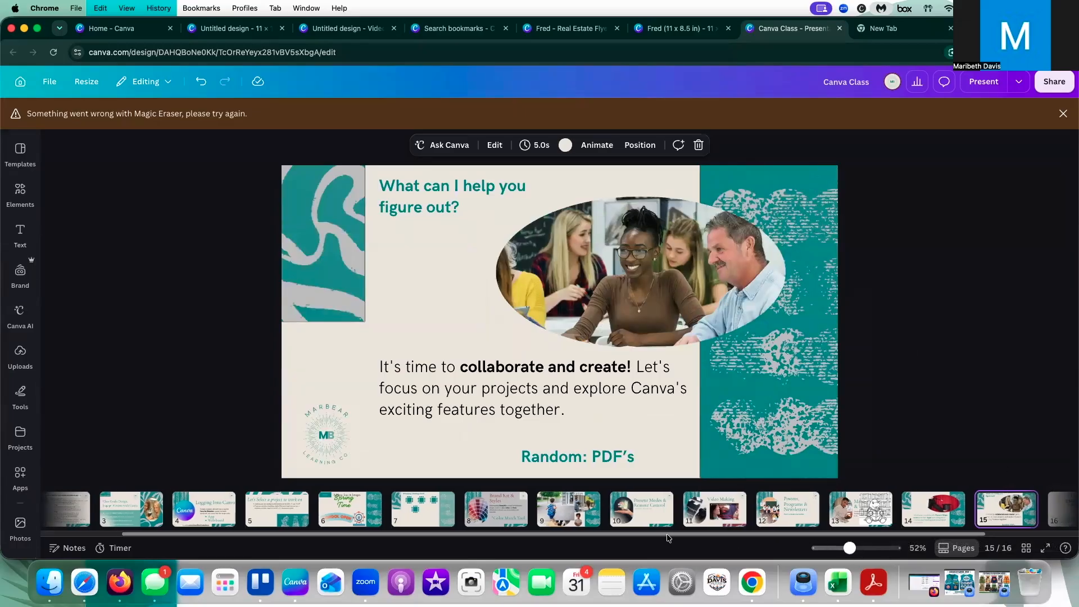
scroll(655, 537, "right", 3)
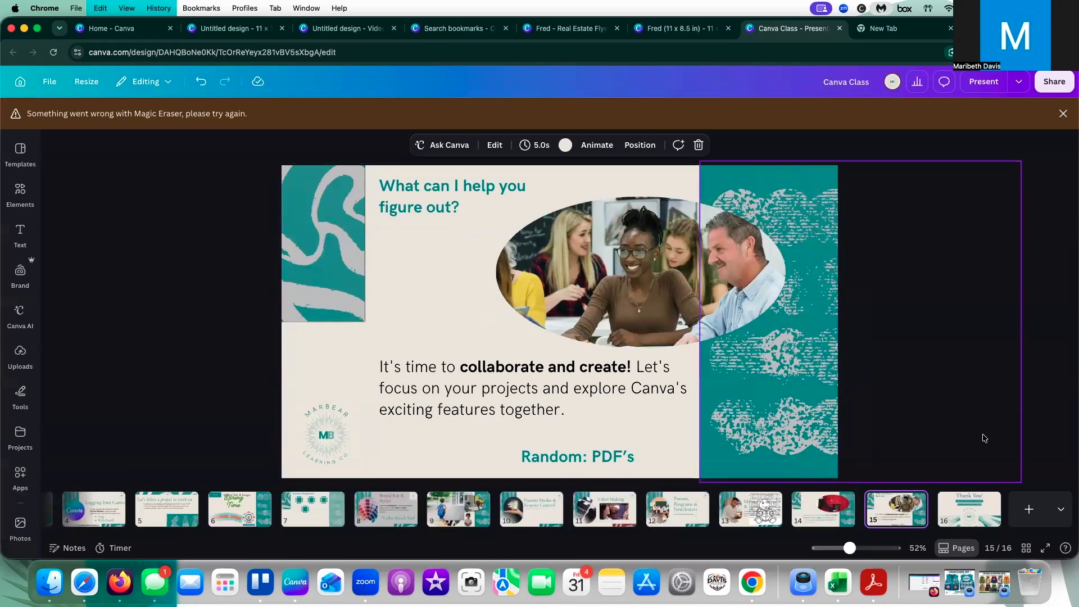
left_click(959, 499)
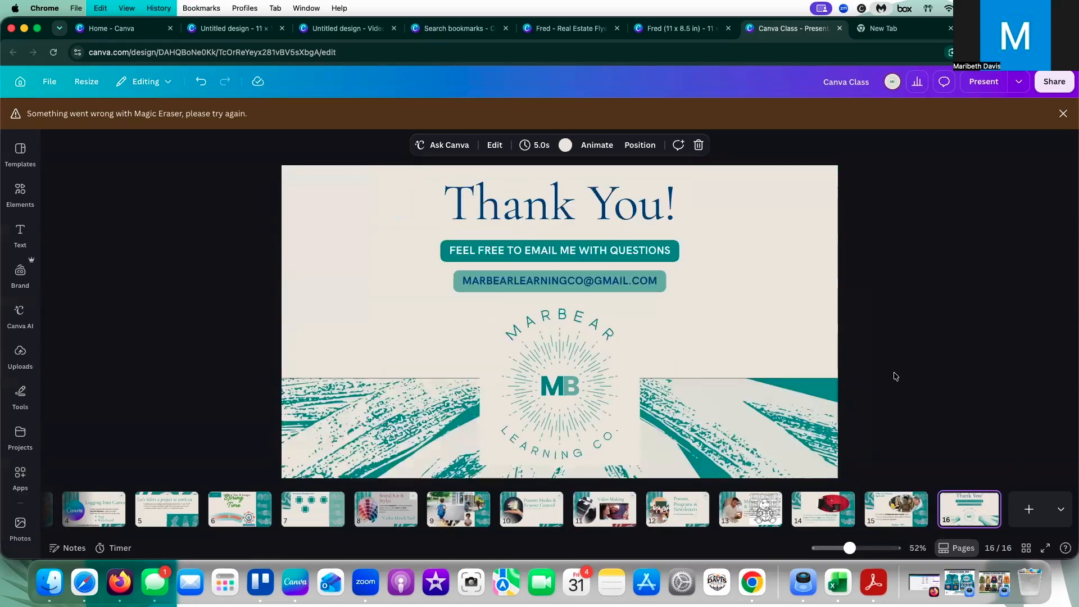